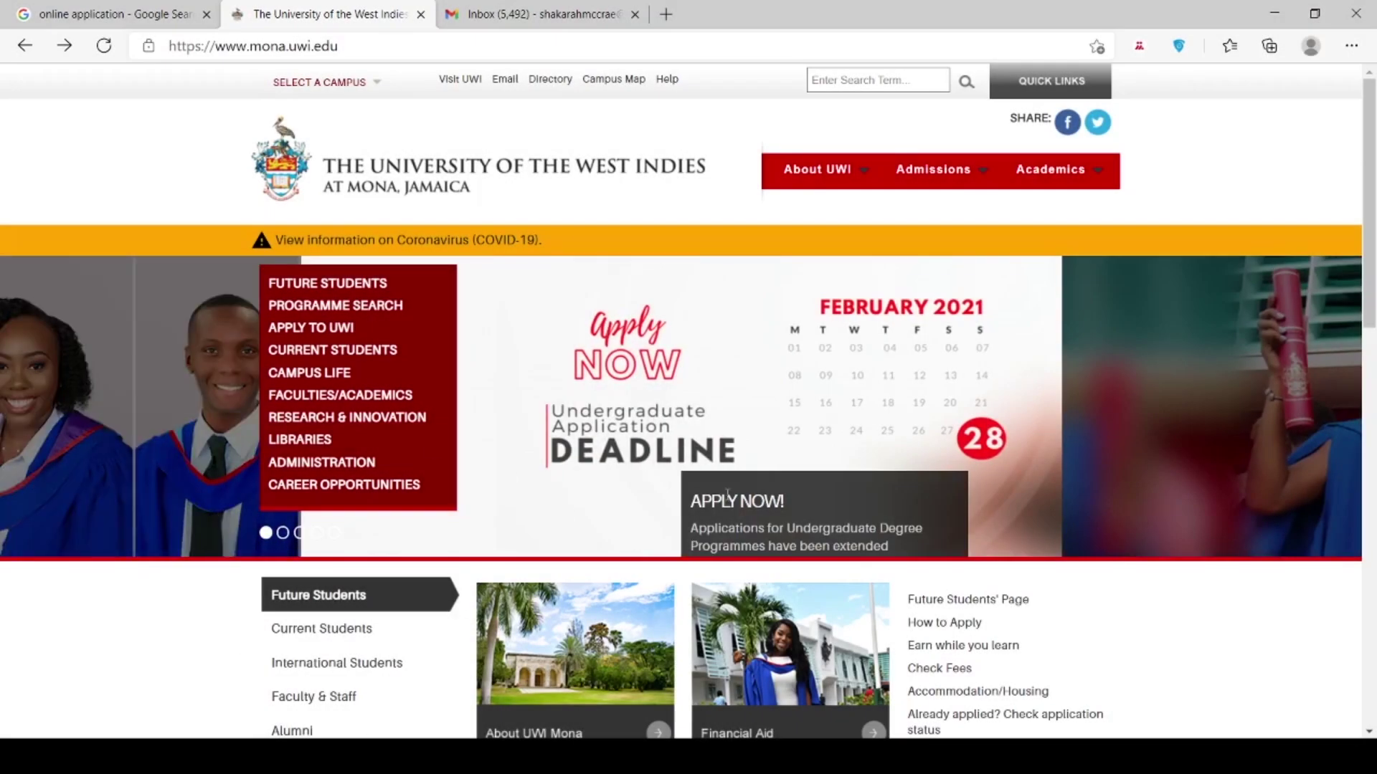
Step: Review the UWI Mona Apply to UWI page, then leave for the Google home page
left_click(337, 330)
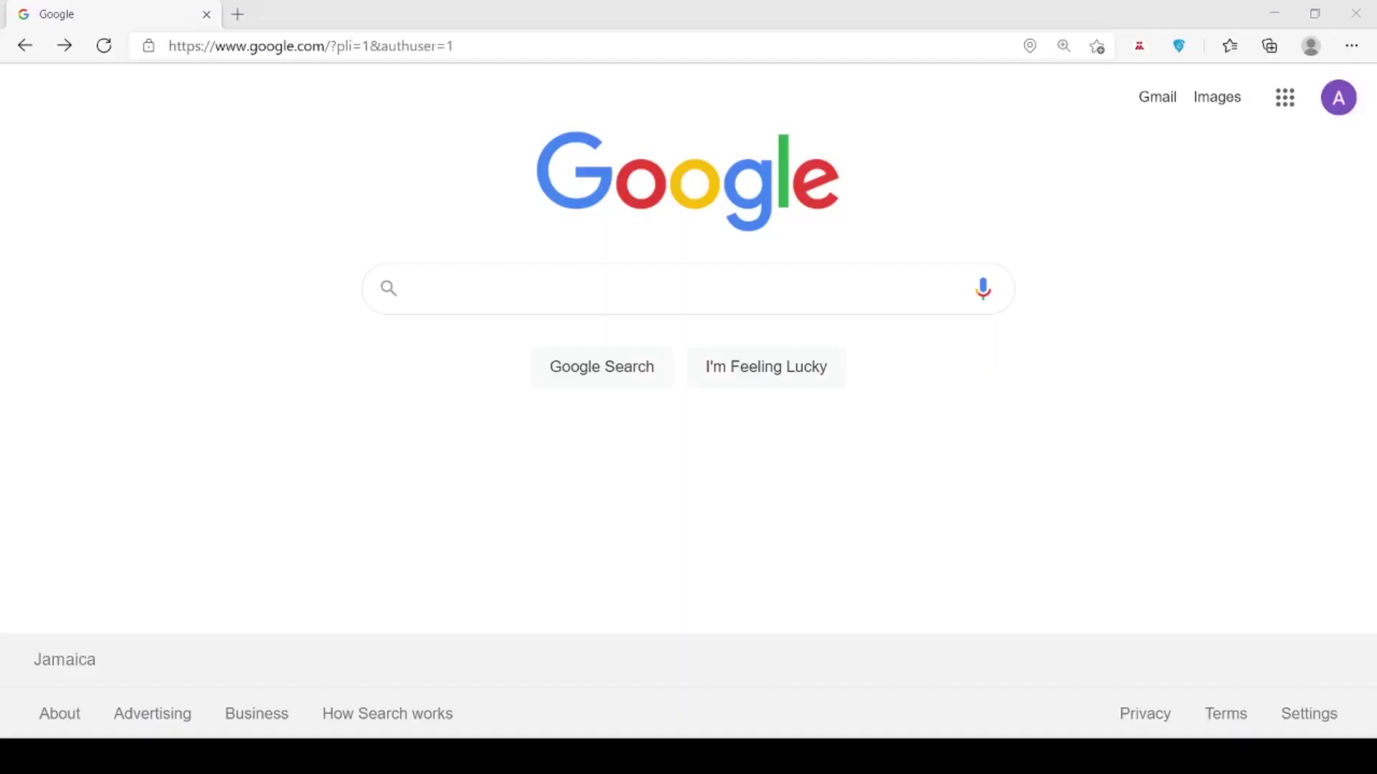
Step: Go to mona.uwi.edu and open the Apply Now application login and account-creation page
left_click(331, 48)
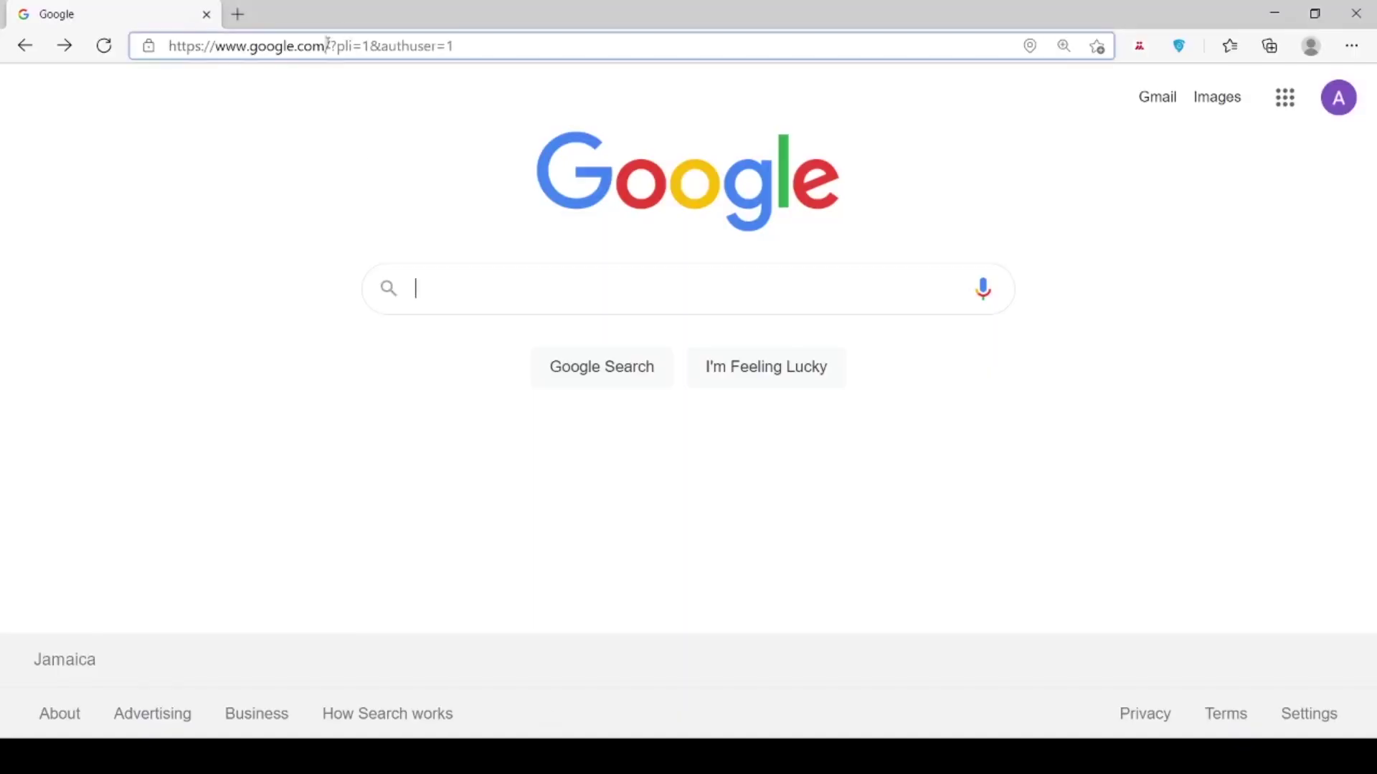
type("mona.u")
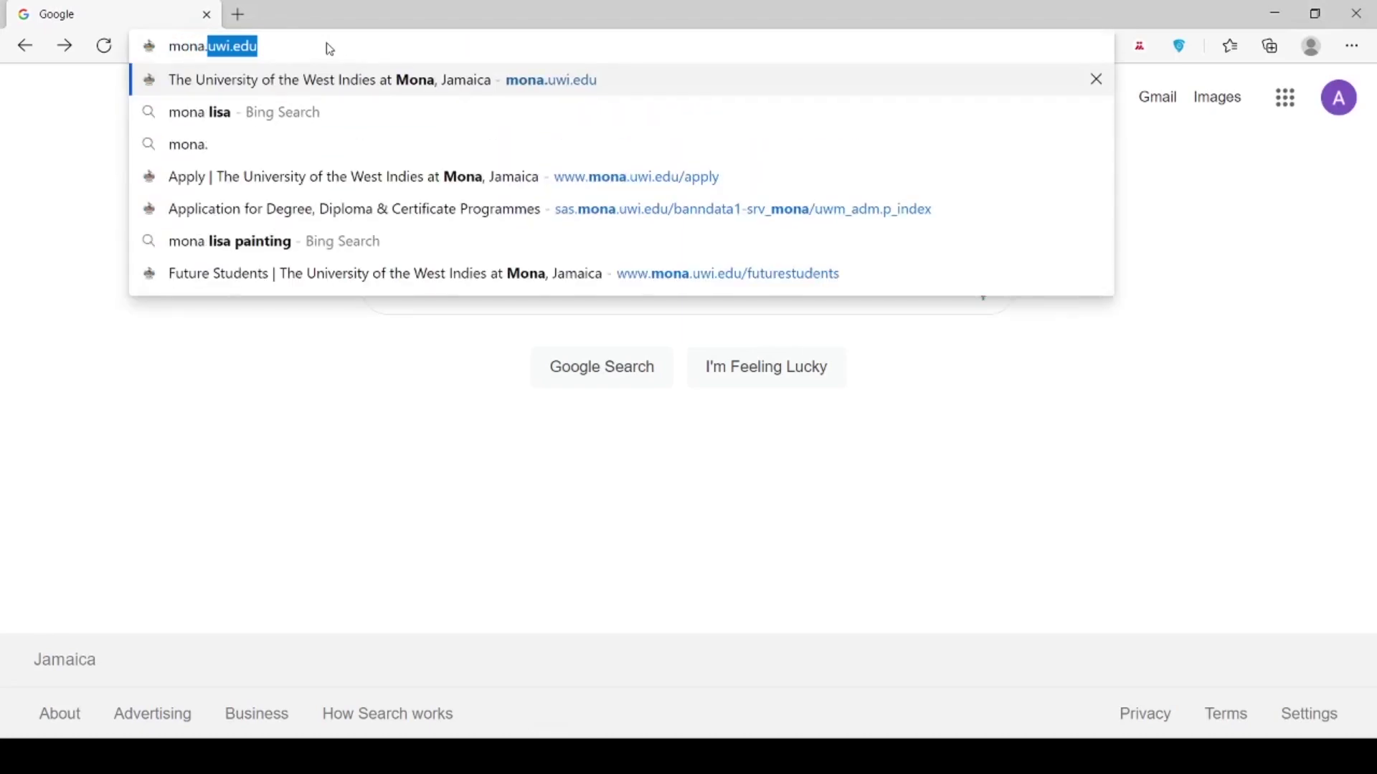
type("wi.")
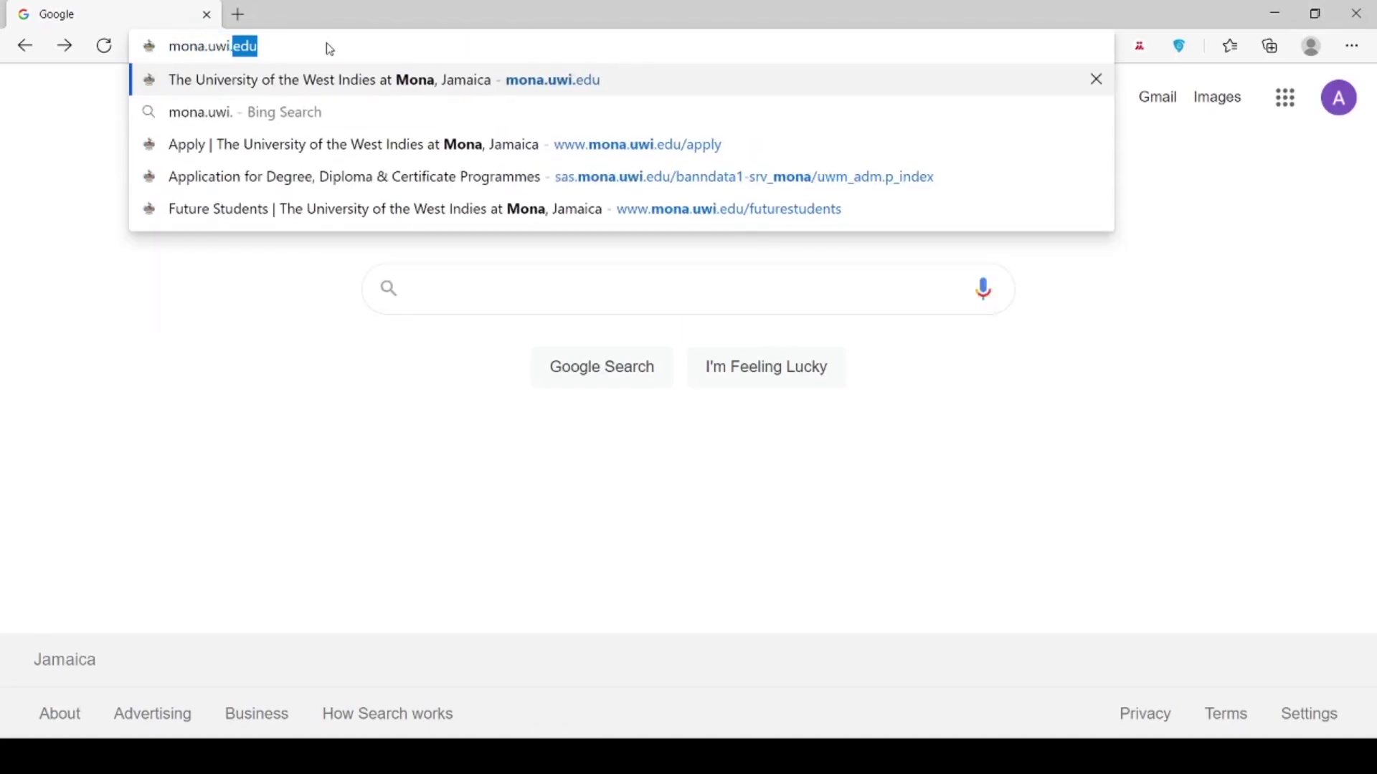
type("edu")
key("Return")
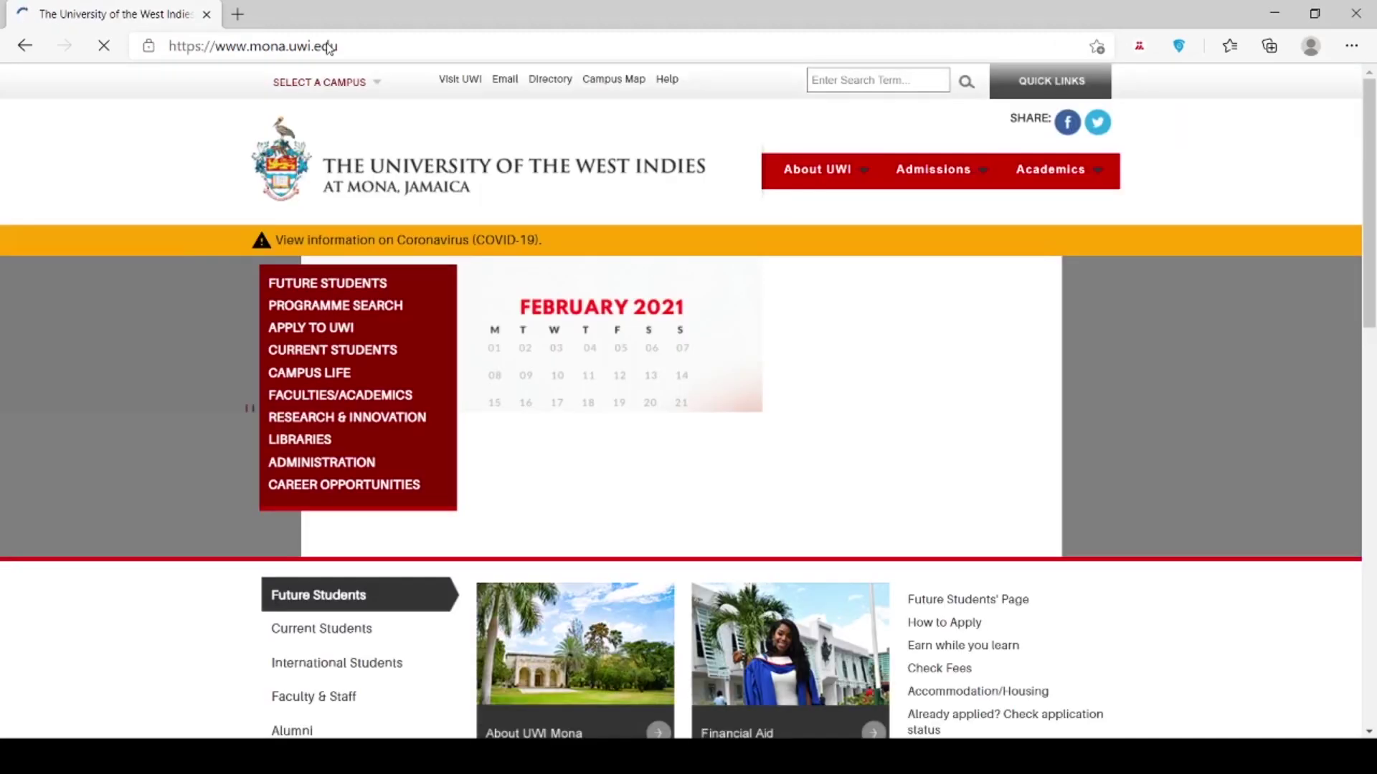
left_click(310, 328)
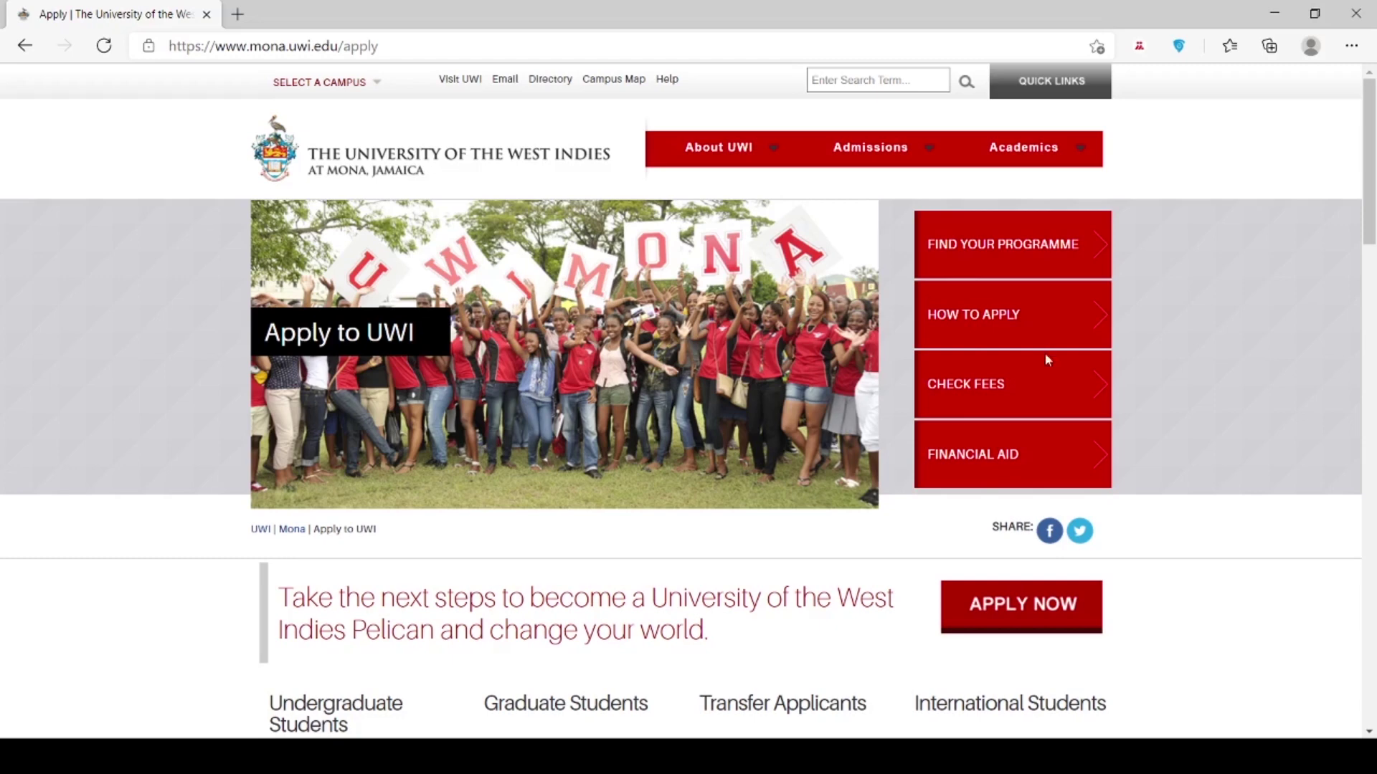
left_click(1005, 617)
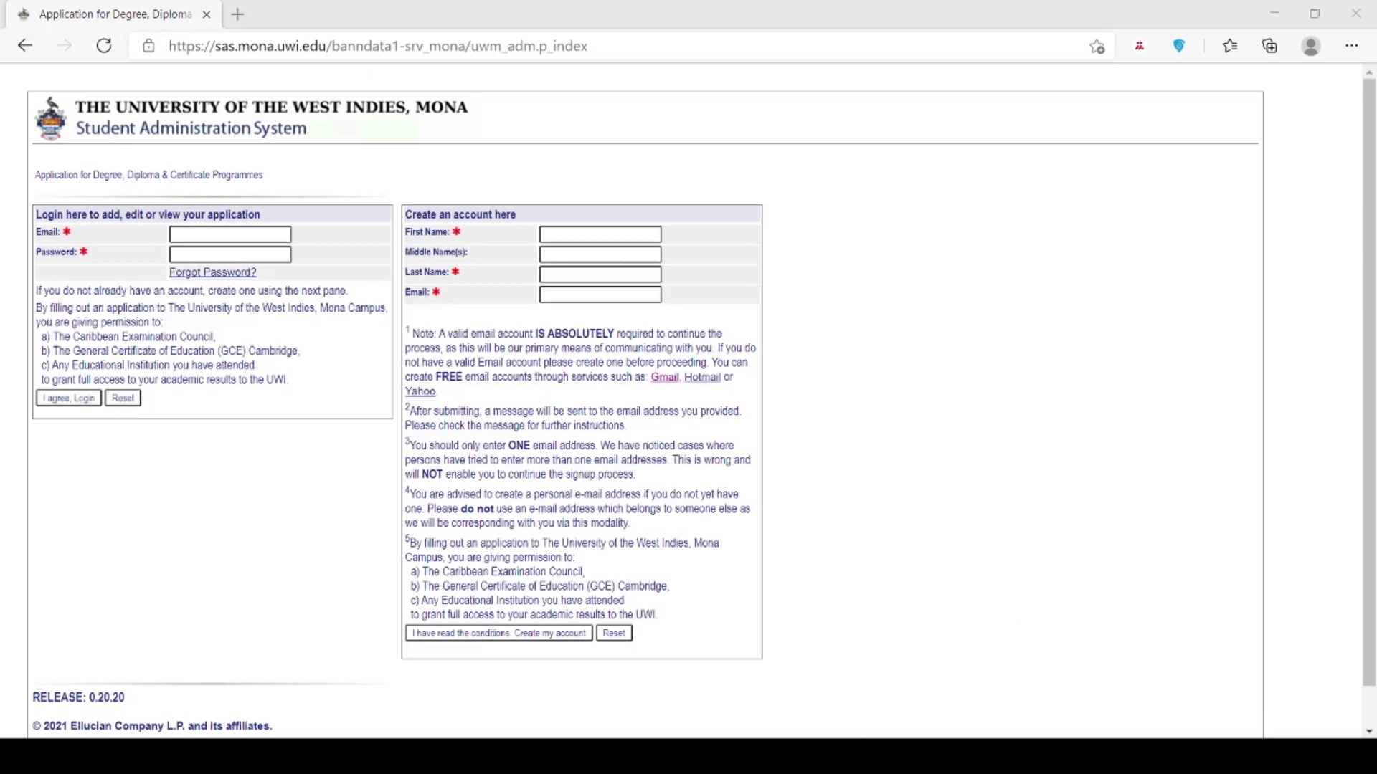
Step: Enter the applicant's first and last name, create the account, and follow the e-mailed verification link
left_click(563, 235)
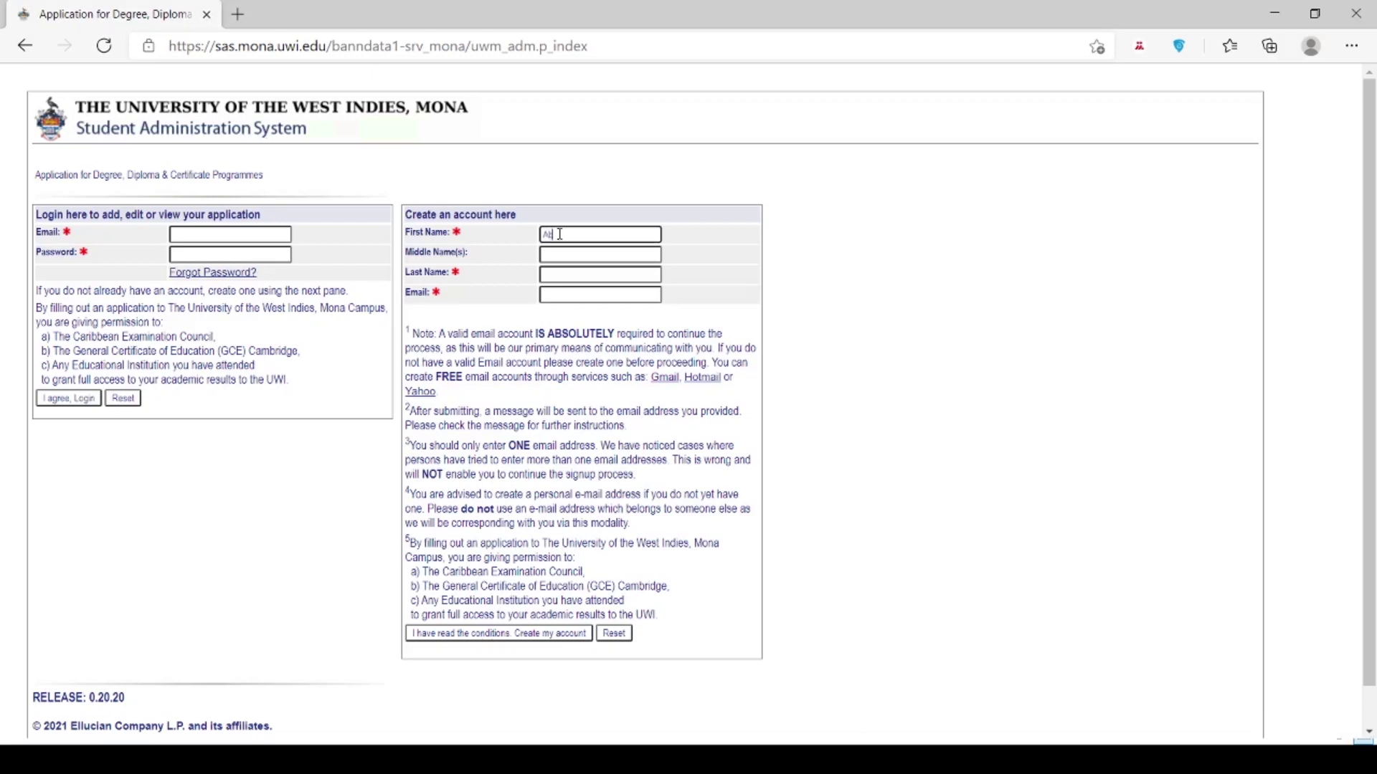
key("Tab")
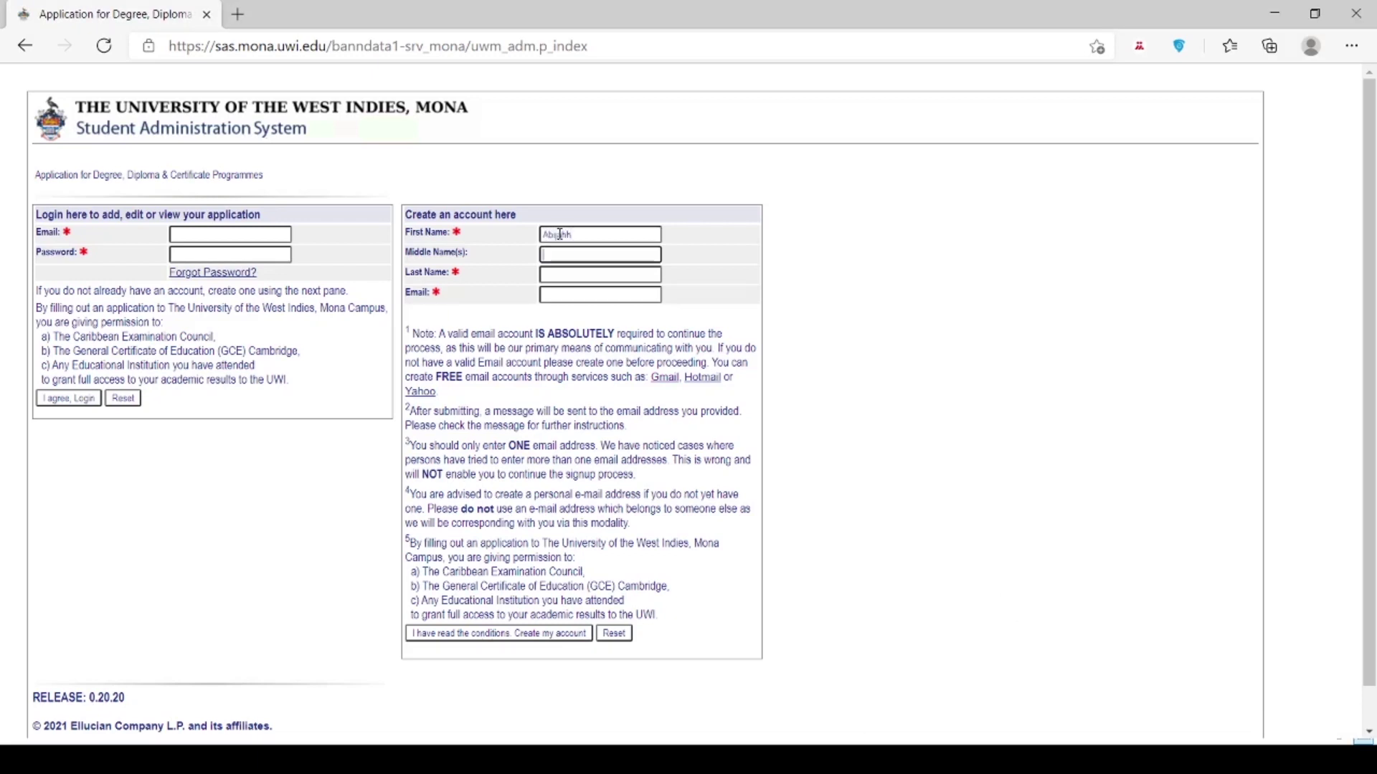
key("Tab")
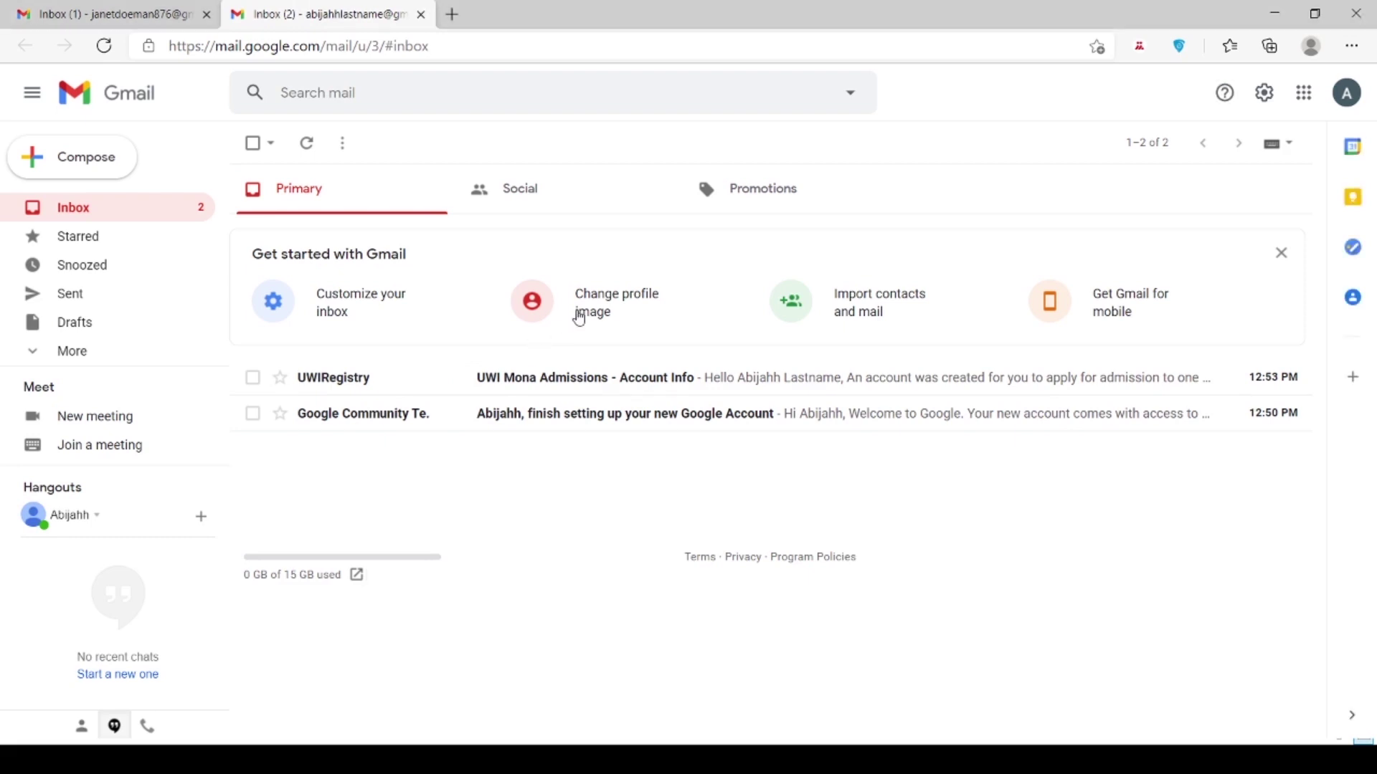
left_click(577, 387)
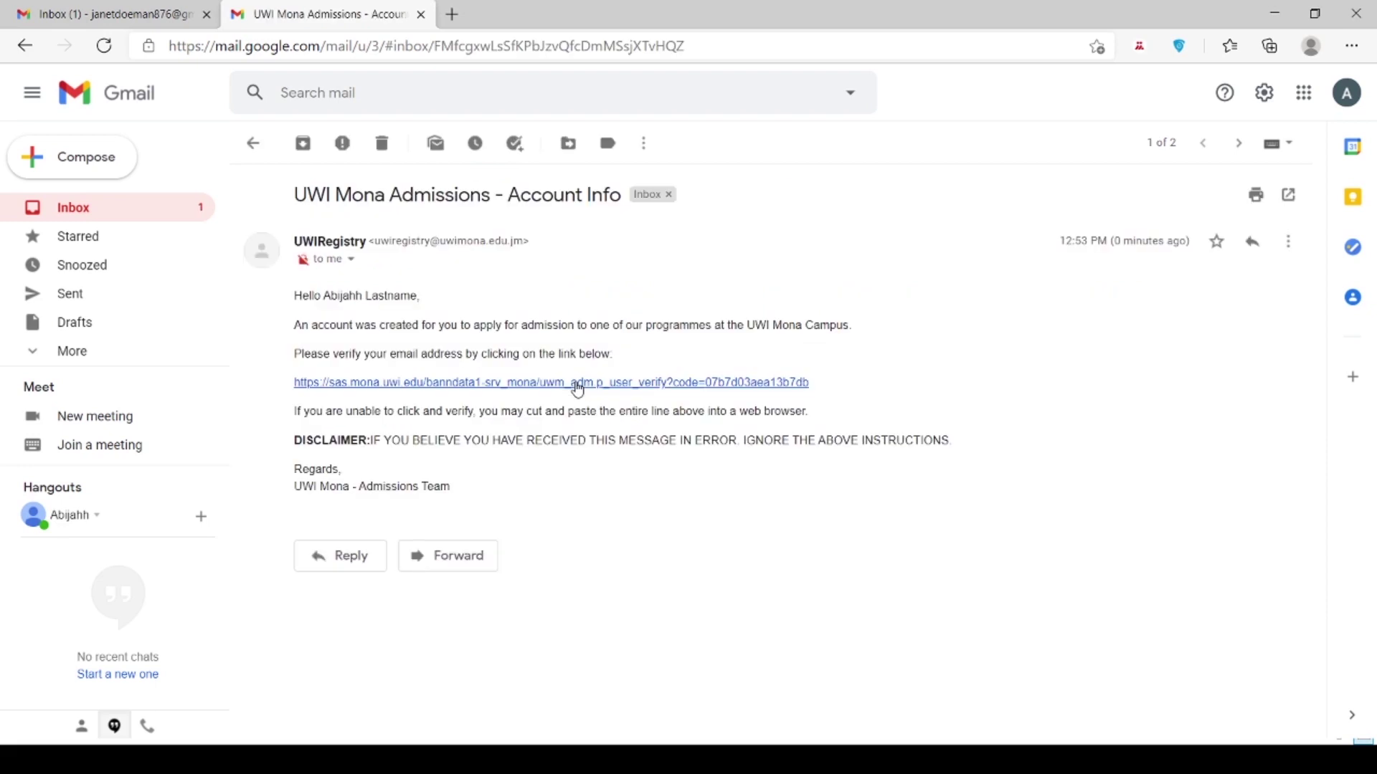
left_click(577, 383)
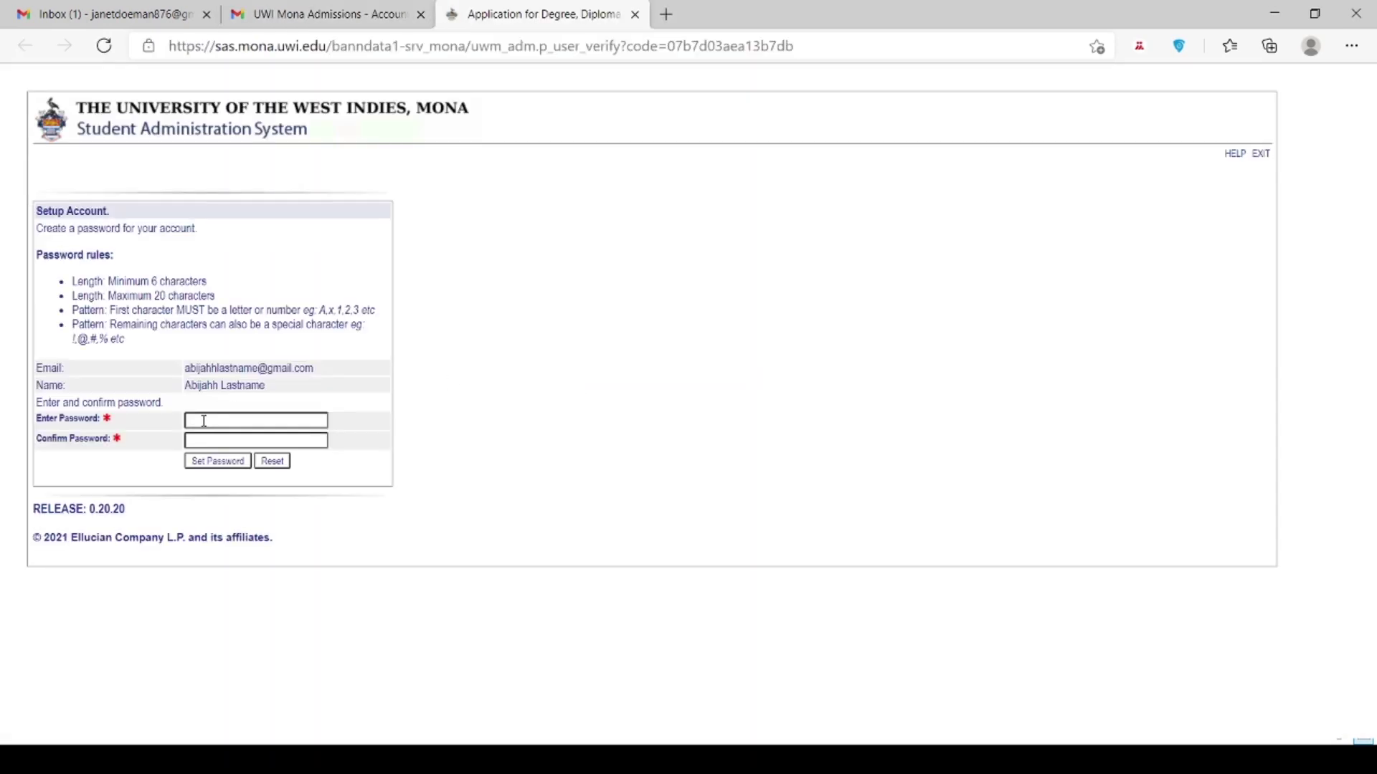
Step: Enter and confirm the new account password and submit it
left_click(204, 421)
type("********")
left_click(195, 440)
type("********")
key("Return")
Step: Log in with the saved account e-mail and the new password
left_click(212, 272)
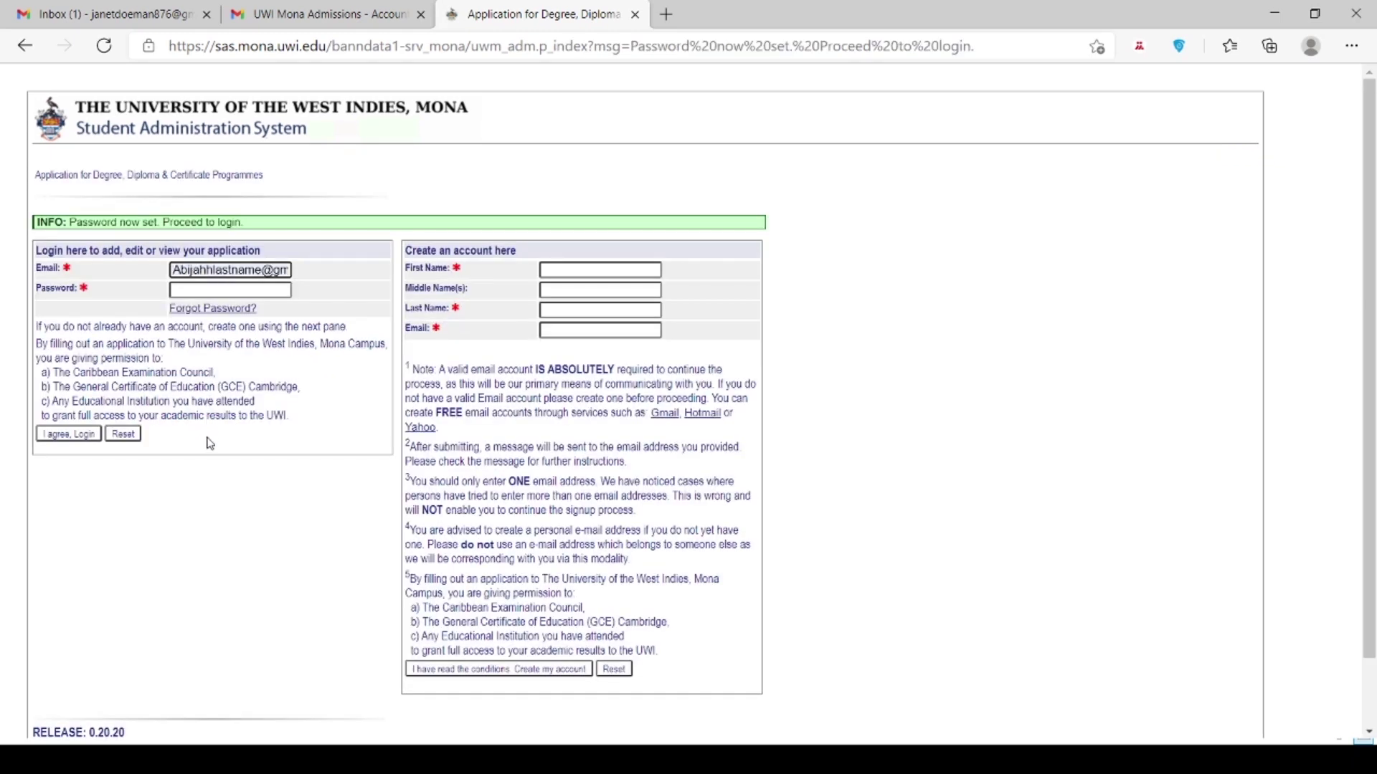
left_click(211, 443)
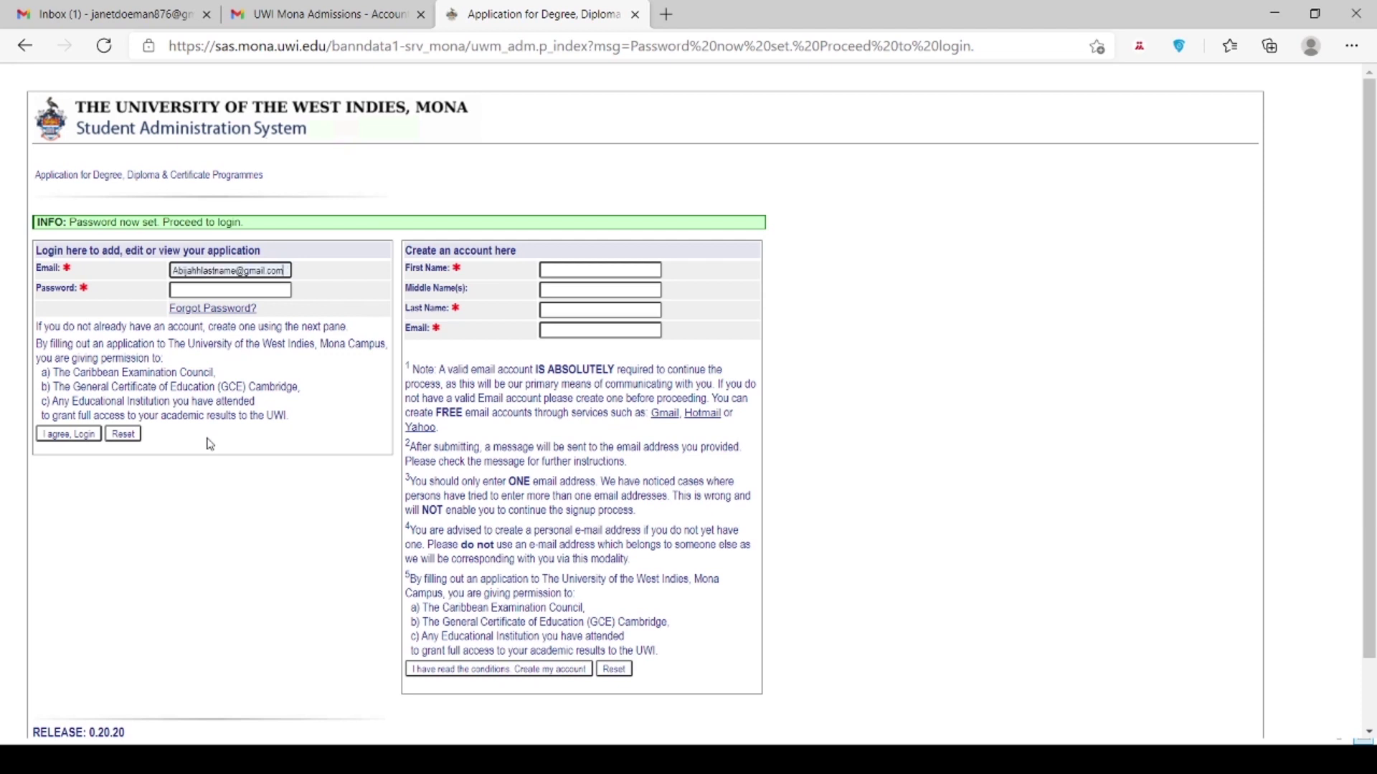
left_click(231, 290)
type("••••••••••")
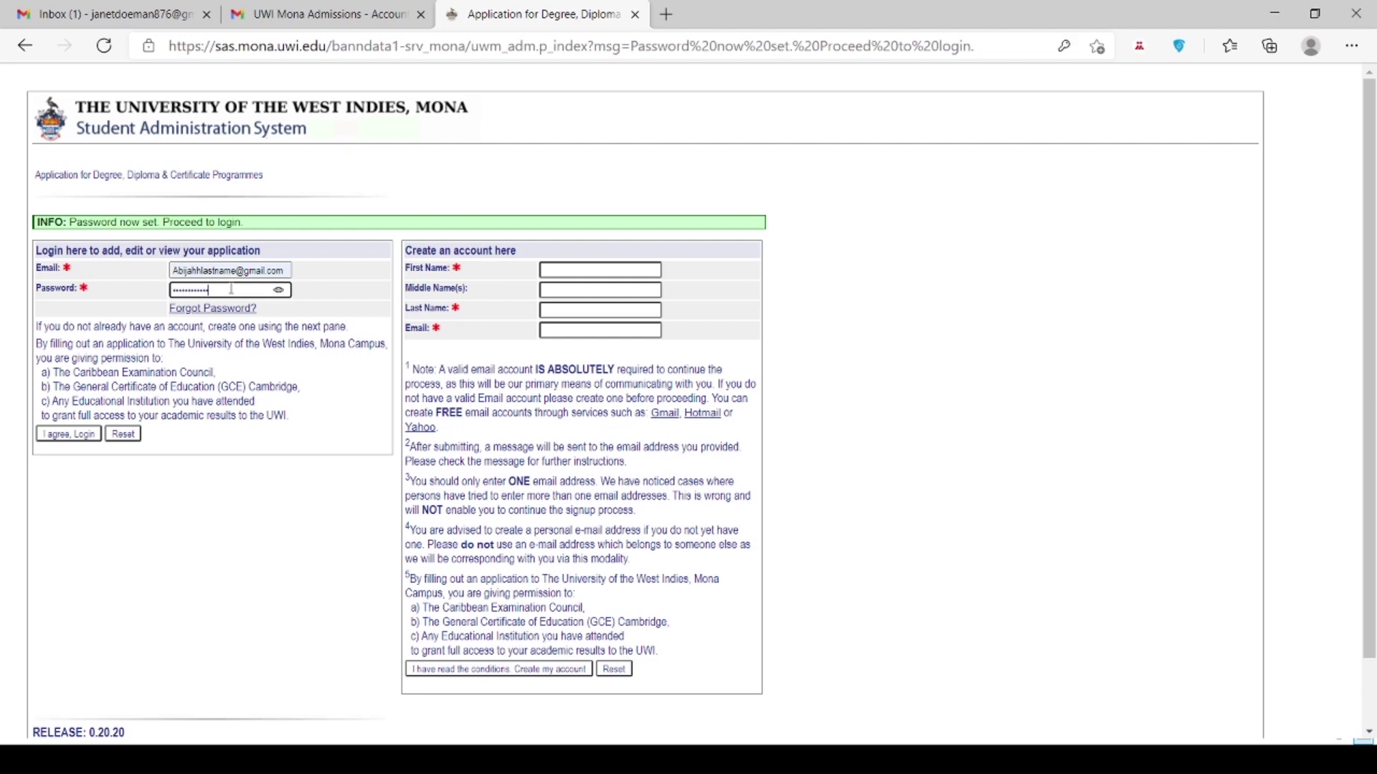
left_click(70, 435)
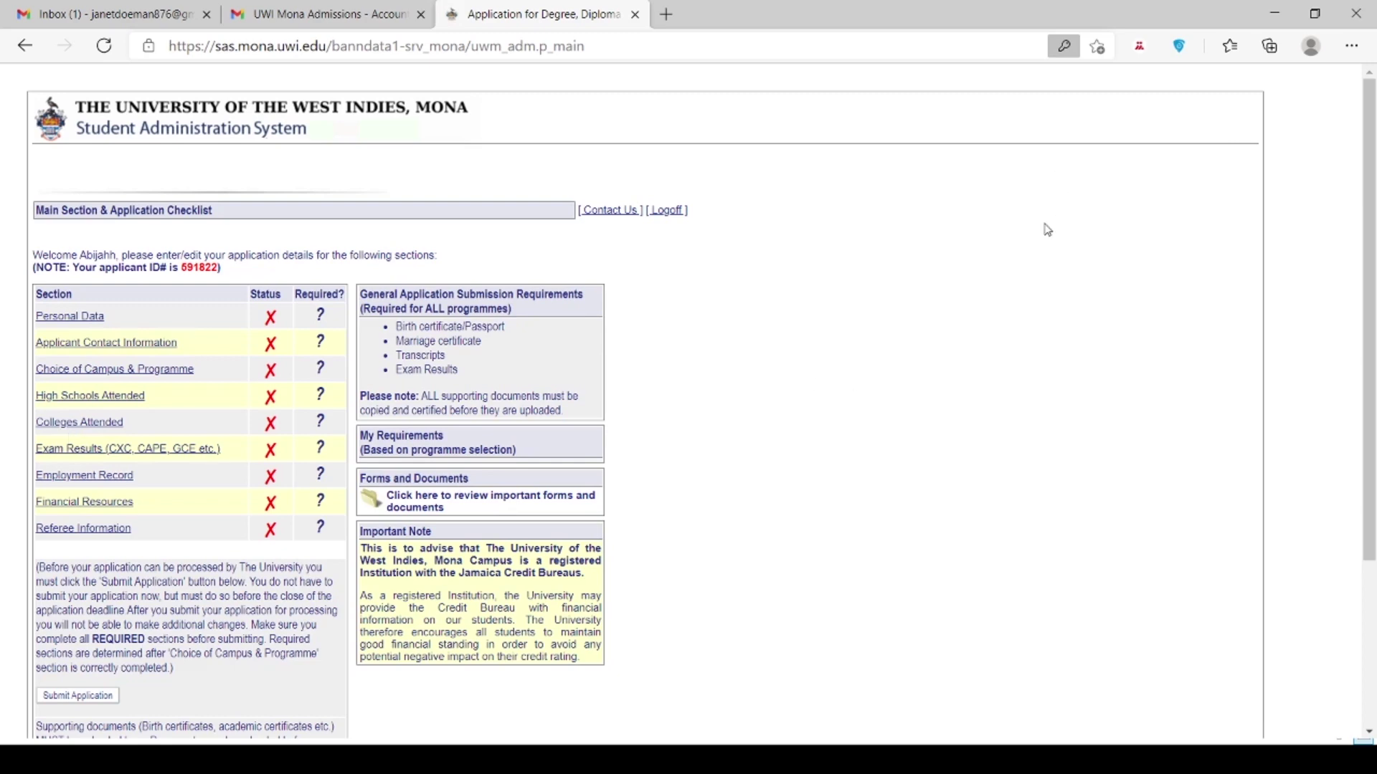
Step: Scroll down the application checklist to reach and open the Personal Data section
scroll(1372, 230, "down", 1)
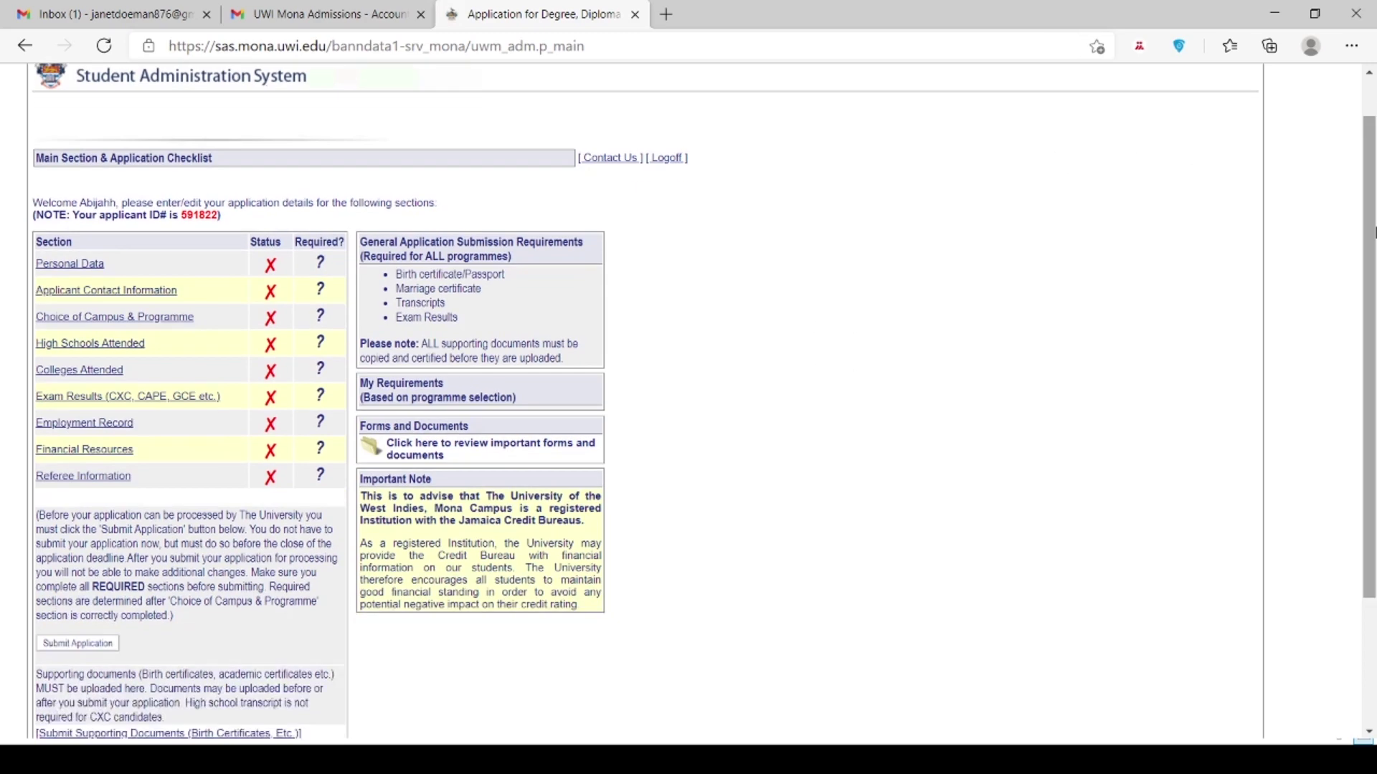
left_click_drag(1372, 229, 1372, 234)
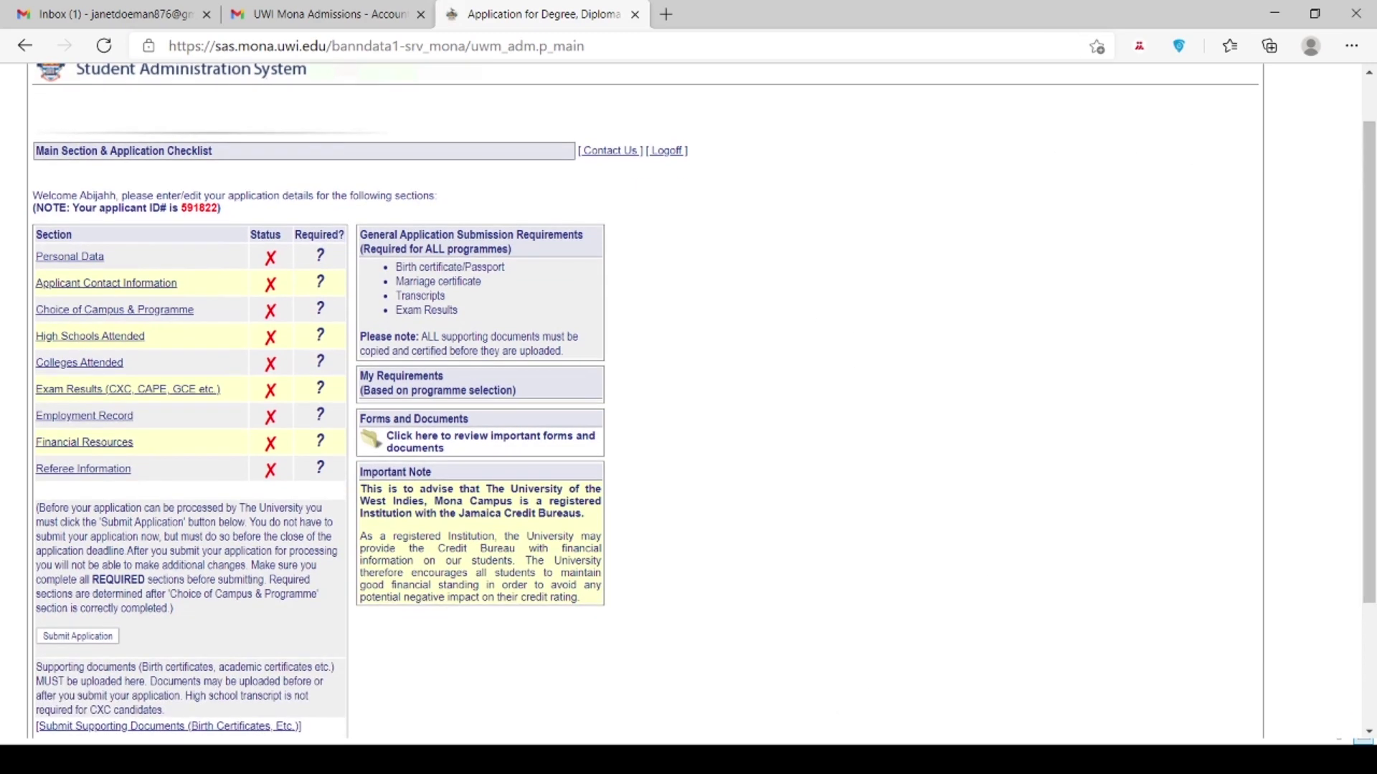
left_click_drag(1372, 449, 1373, 495)
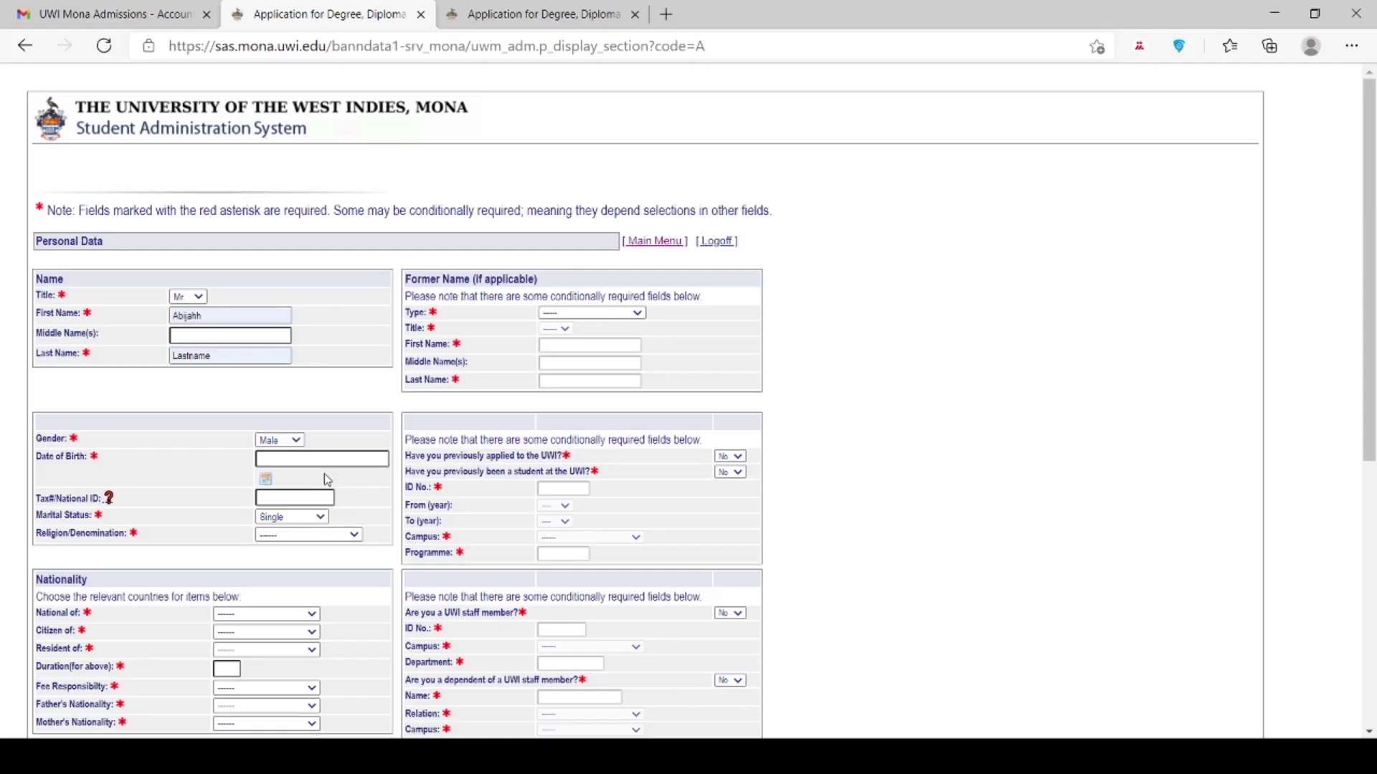
Step: Set religion to Seventh Day Adventist and National of, Citizen of, Resident of to Jamaica
left_click(329, 477)
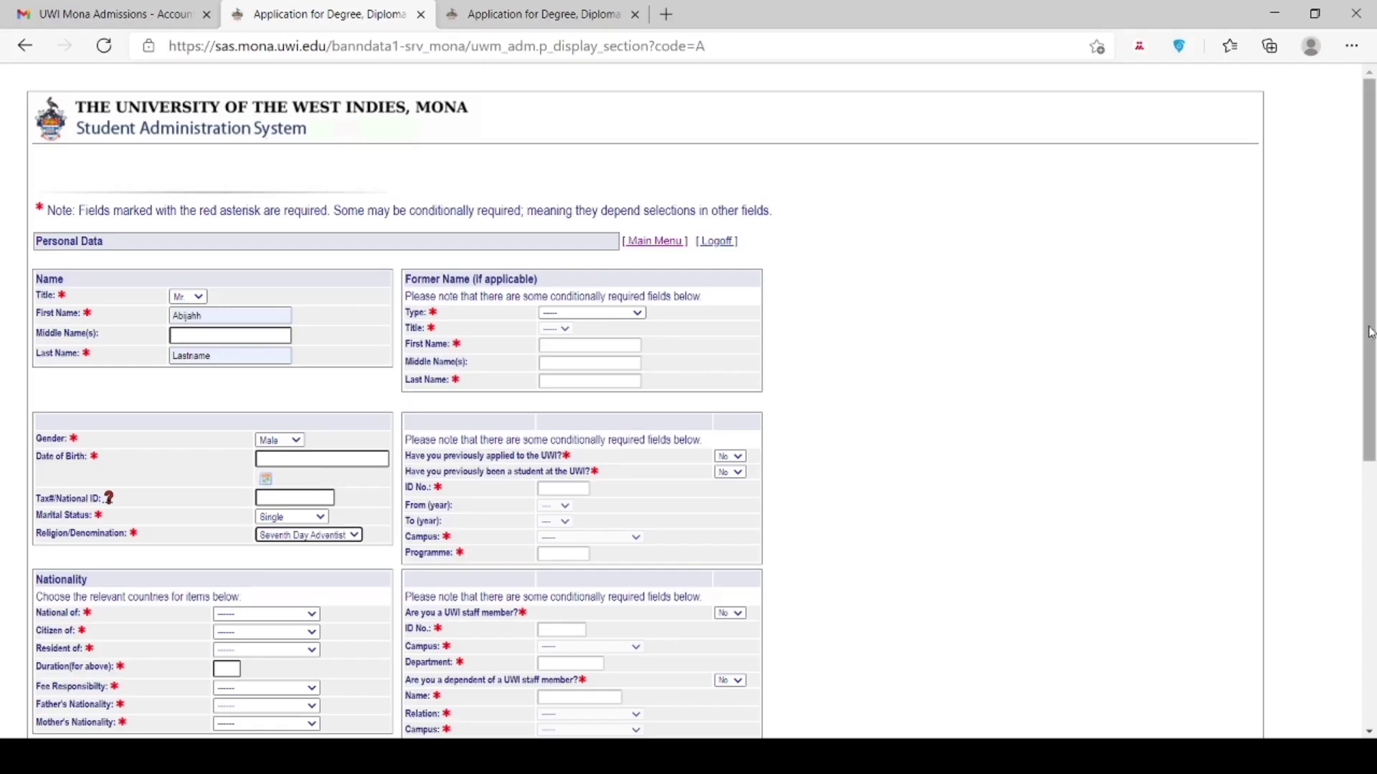
scroll(1370, 330, "down", 3)
left_click(273, 372)
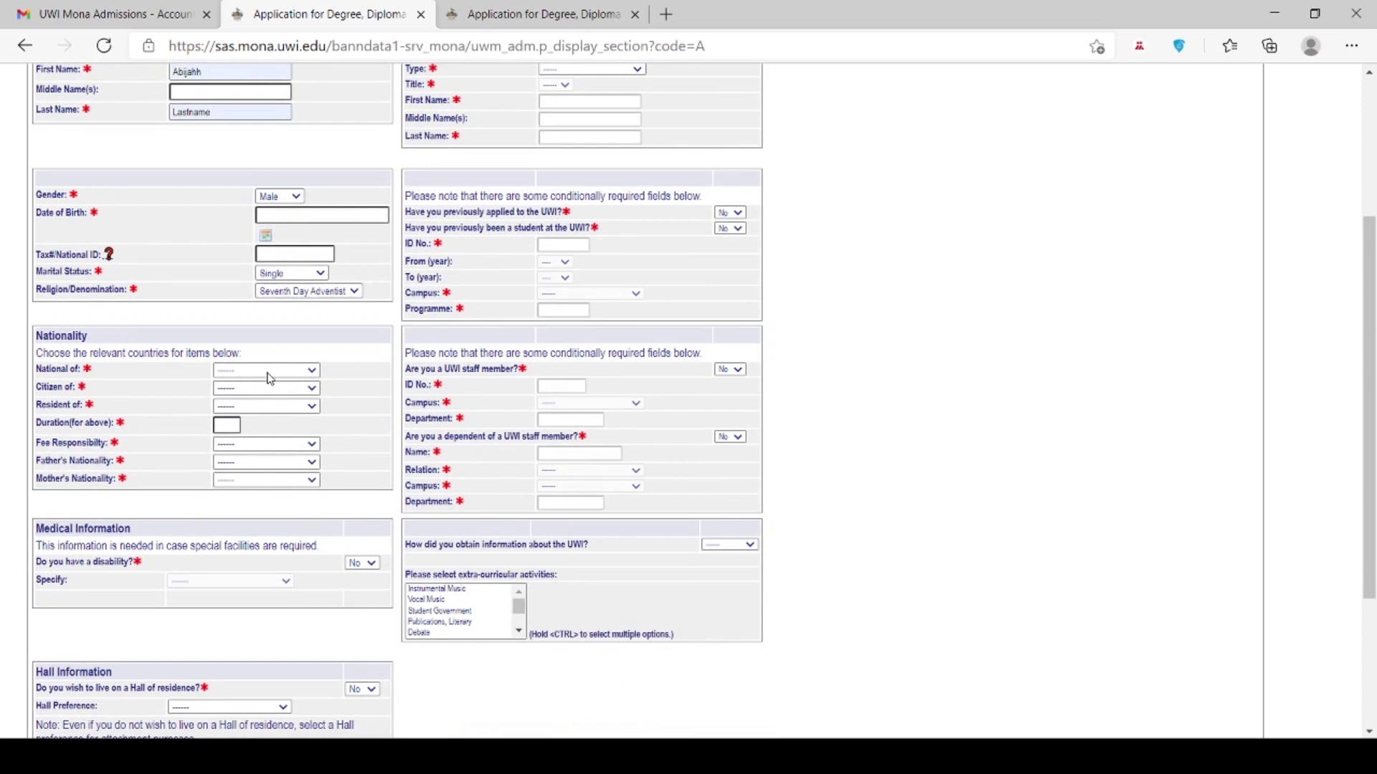
left_click(244, 423)
left_click(279, 393)
left_click(252, 462)
left_click(231, 665)
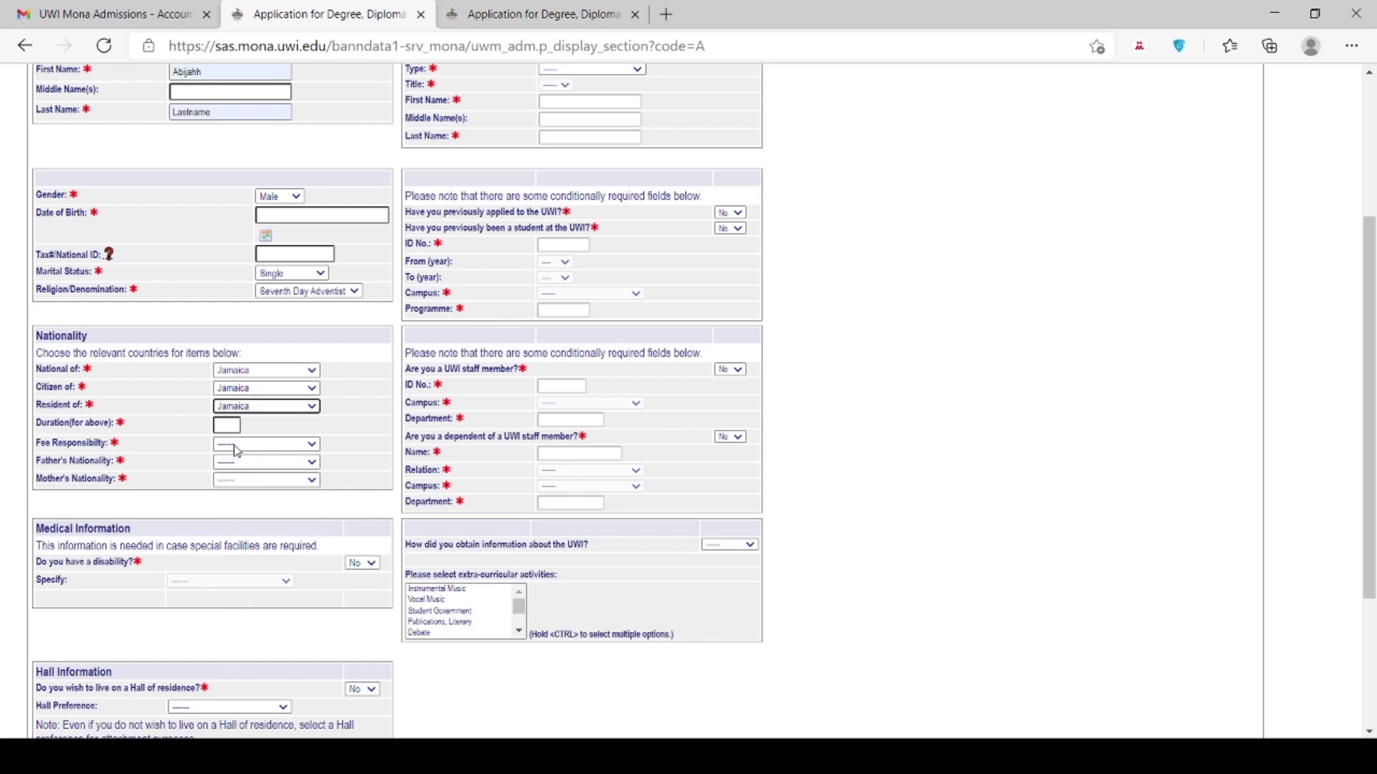
Step: Enter a residence duration of 20 and set Fee Responsibility to Jamaica
left_click(223, 424)
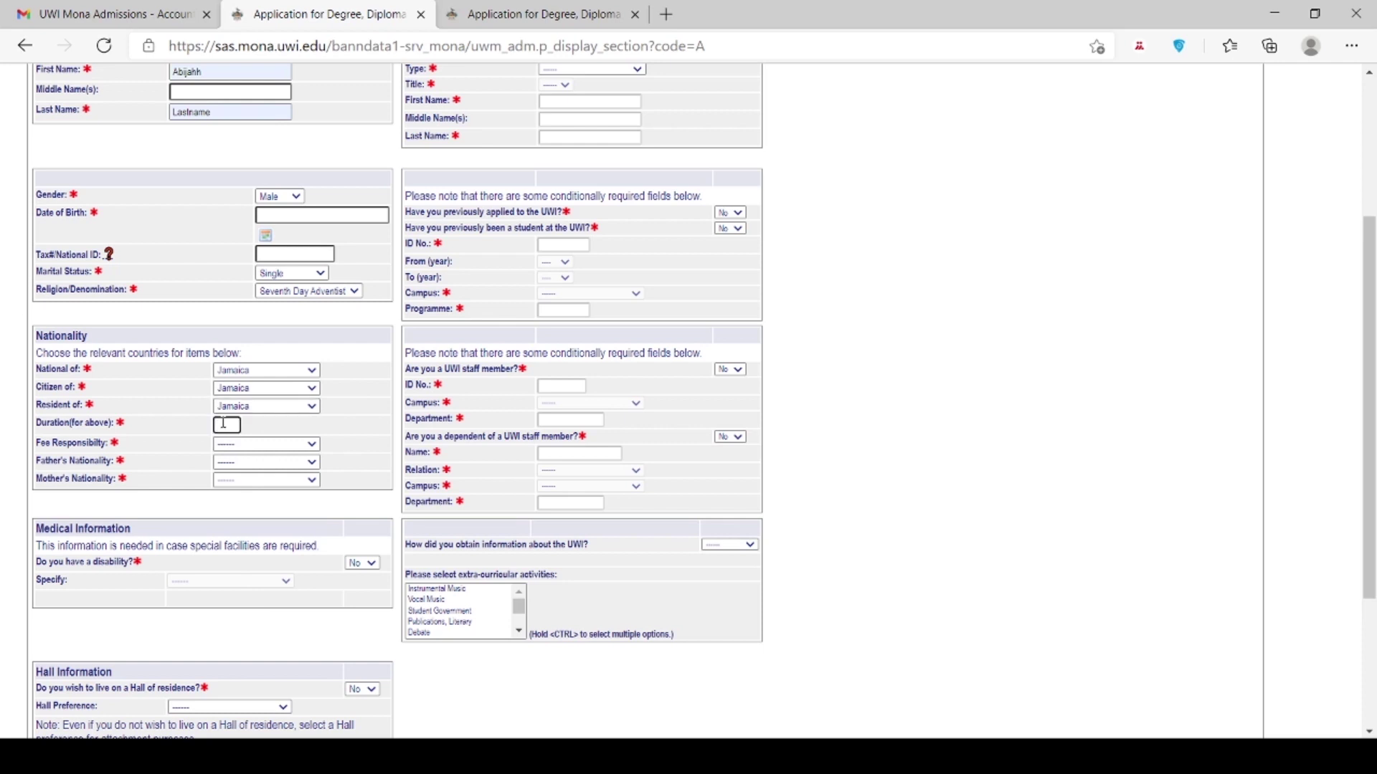
type("20")
left_click(224, 455)
left_click(232, 638)
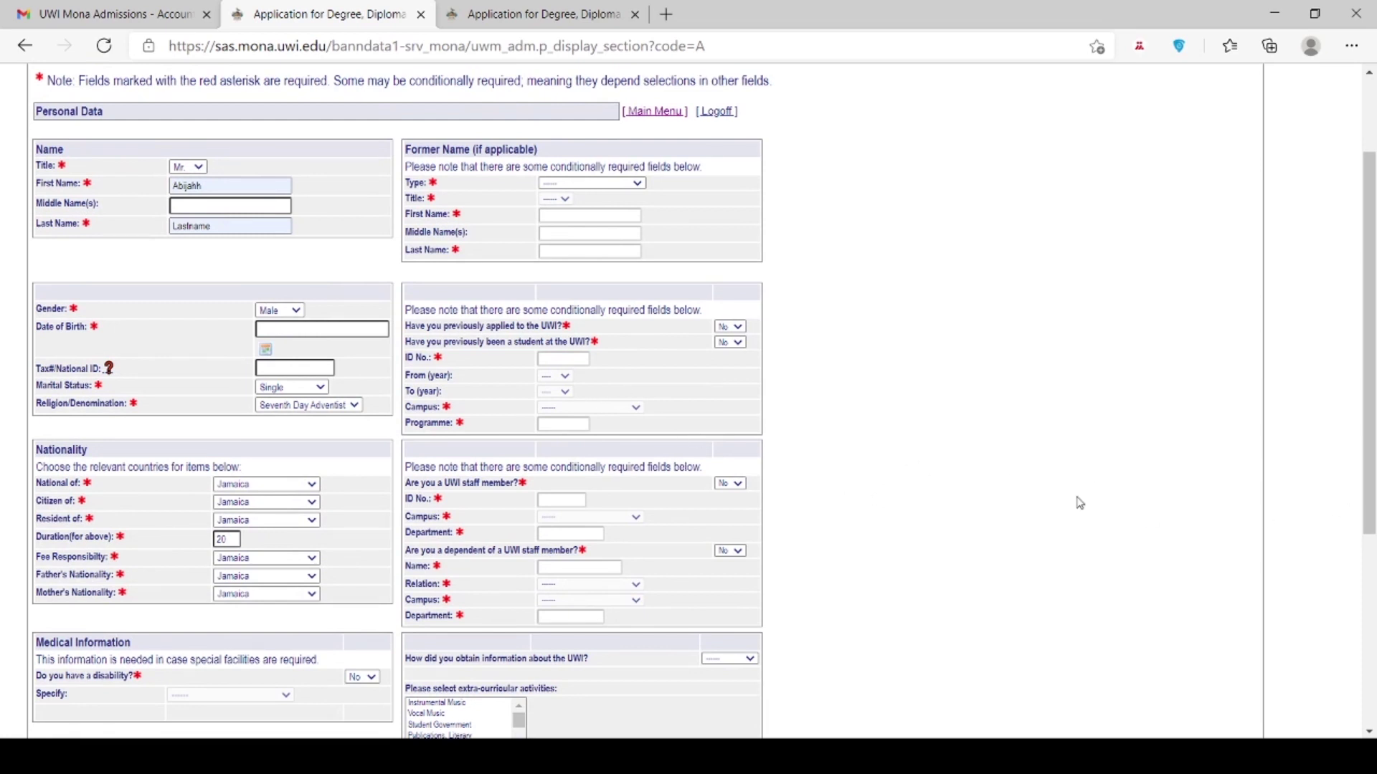
Step: Choose Internet as the information source and select Church Clubs as an activity
left_click_drag(1369, 353, 1370, 476)
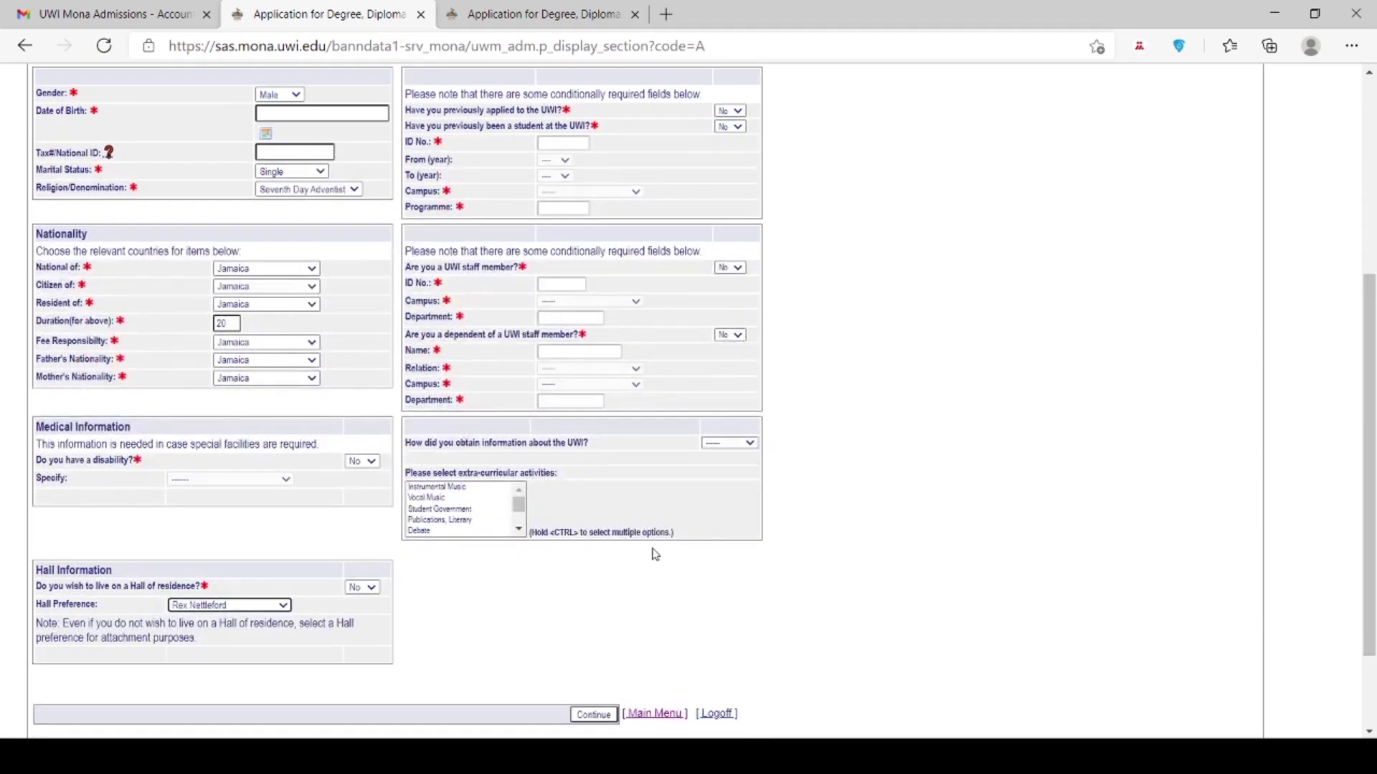
left_click_drag(521, 513, 521, 522)
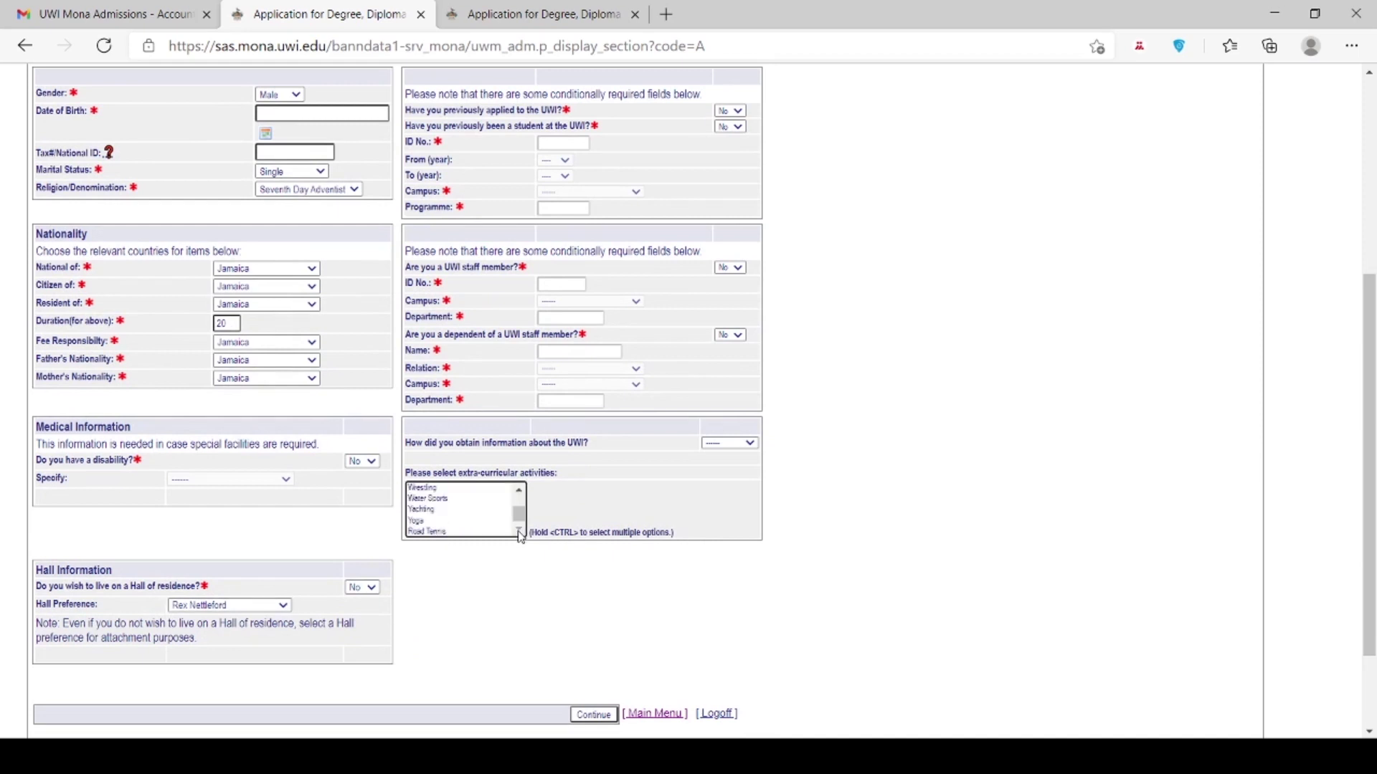
left_click(708, 454)
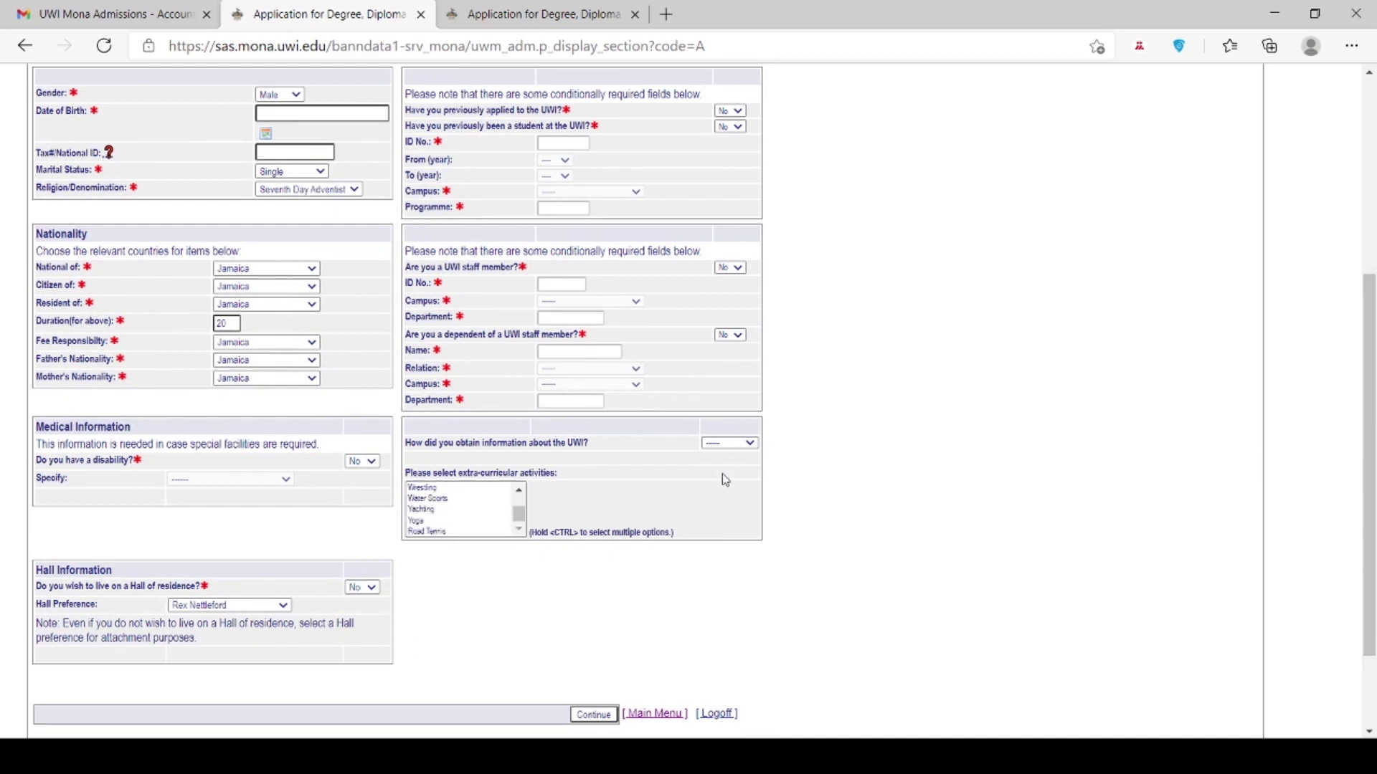
left_click(721, 475)
left_click_drag(520, 515, 527, 492)
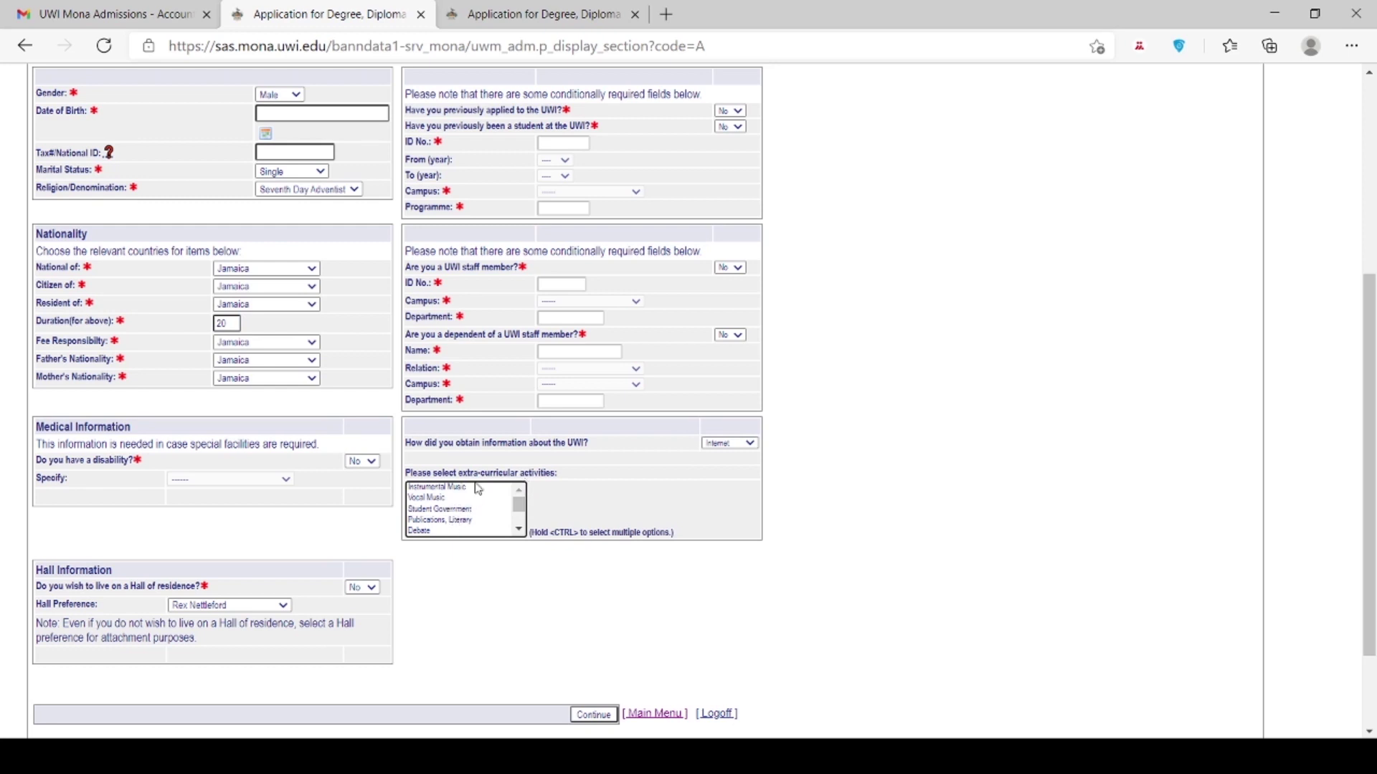
left_click_drag(519, 504, 518, 514)
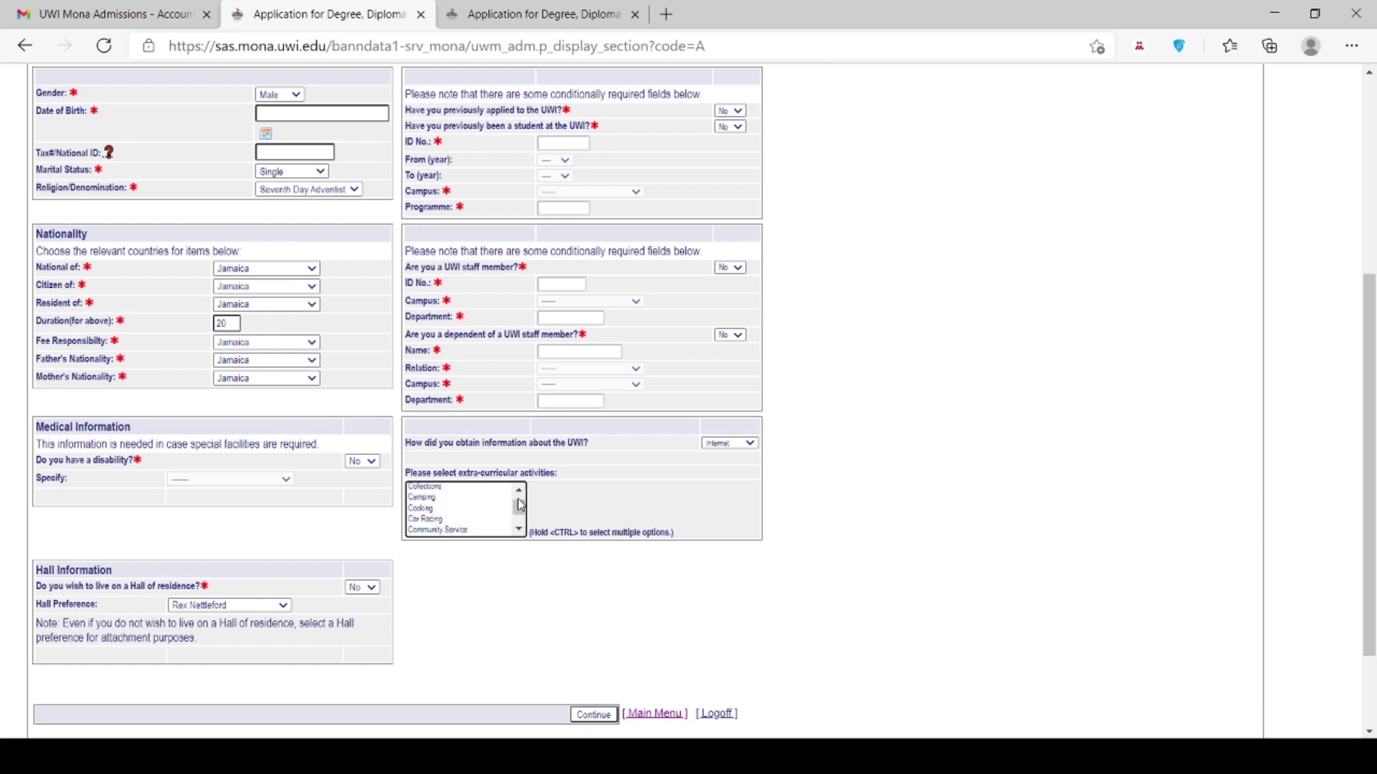
left_click(519, 490)
left_click(425, 510)
Step: Submit the form, dismiss the missing birth date warning, and open the Date of Birth picker
left_click(583, 718)
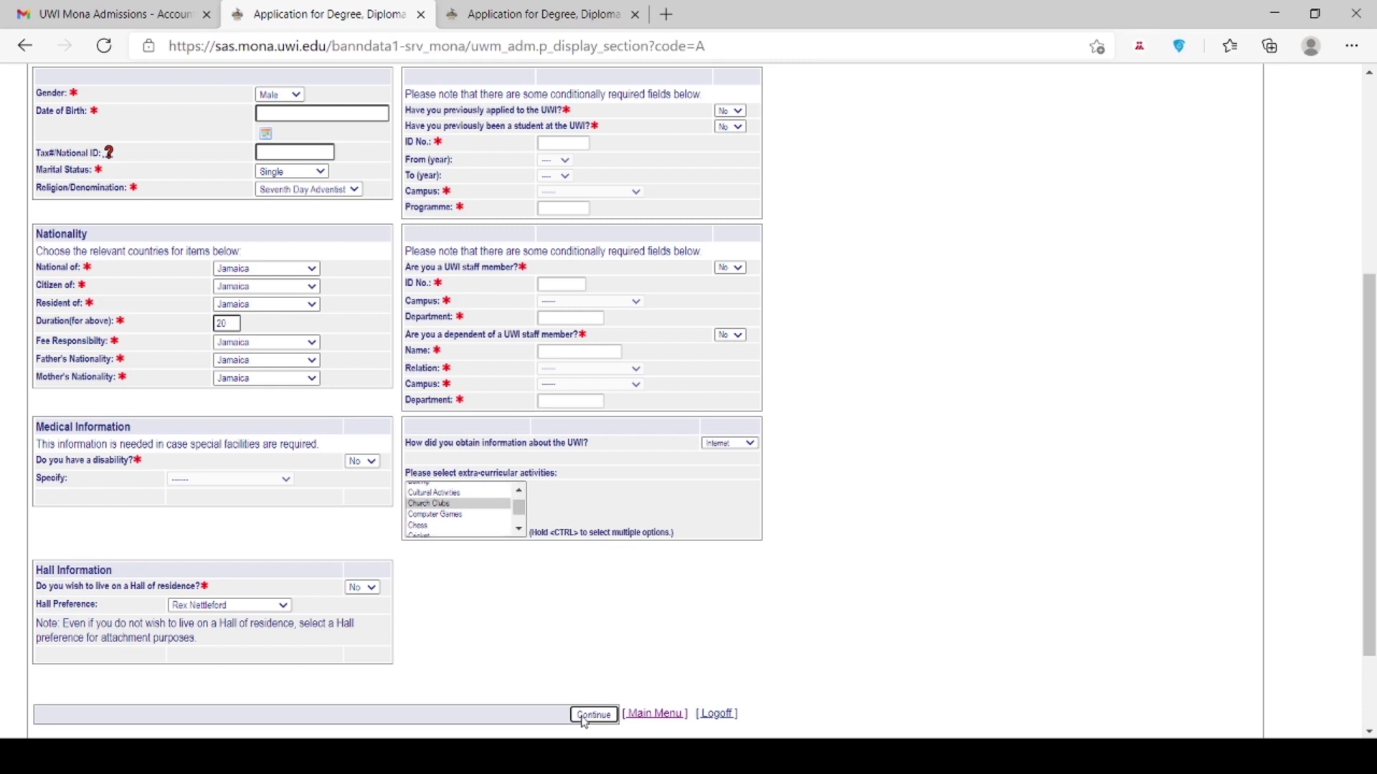
left_click(841, 145)
left_click(288, 115)
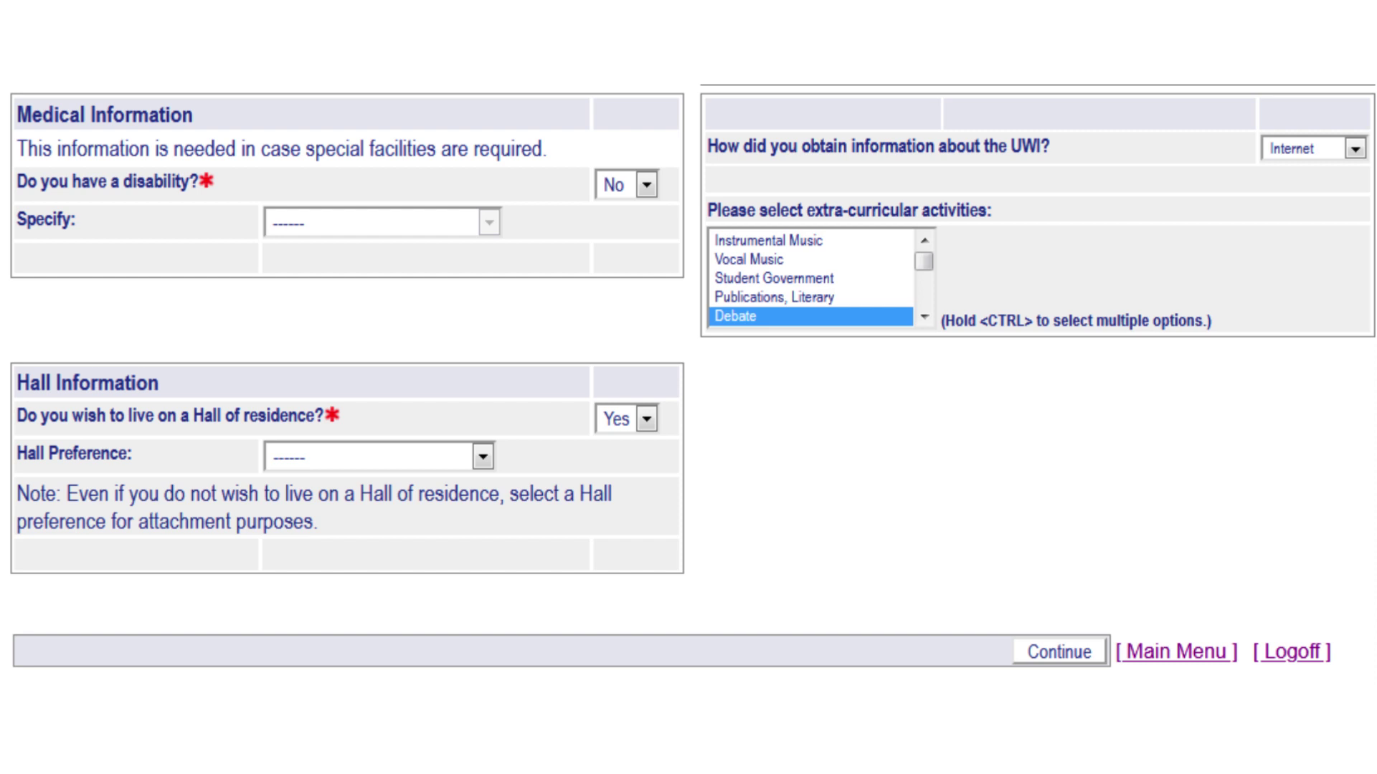
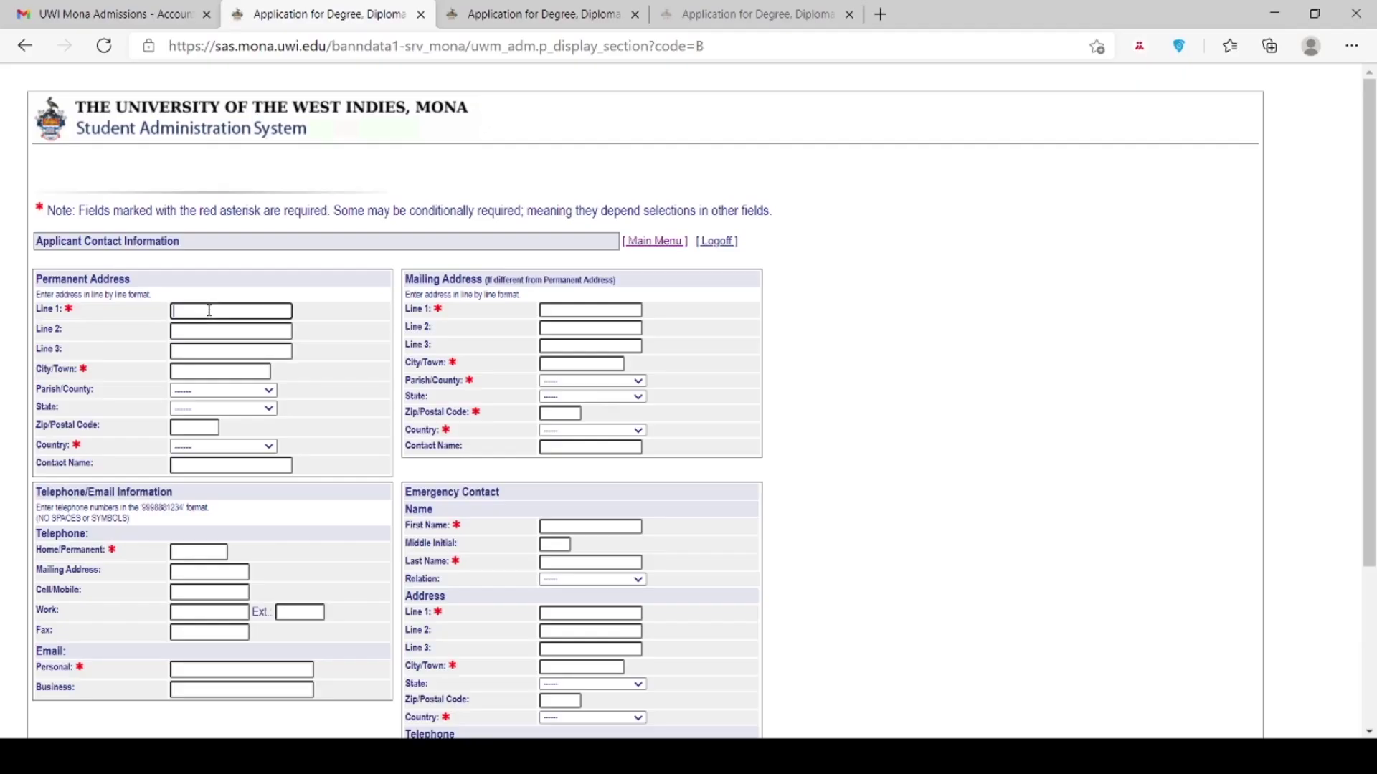
Step: Fill in the permanent address with Jamaica as country, plus the home telephone and e-mail fields
type("Mountain Top")
left_click(193, 371)
type("Savanna La Mar")
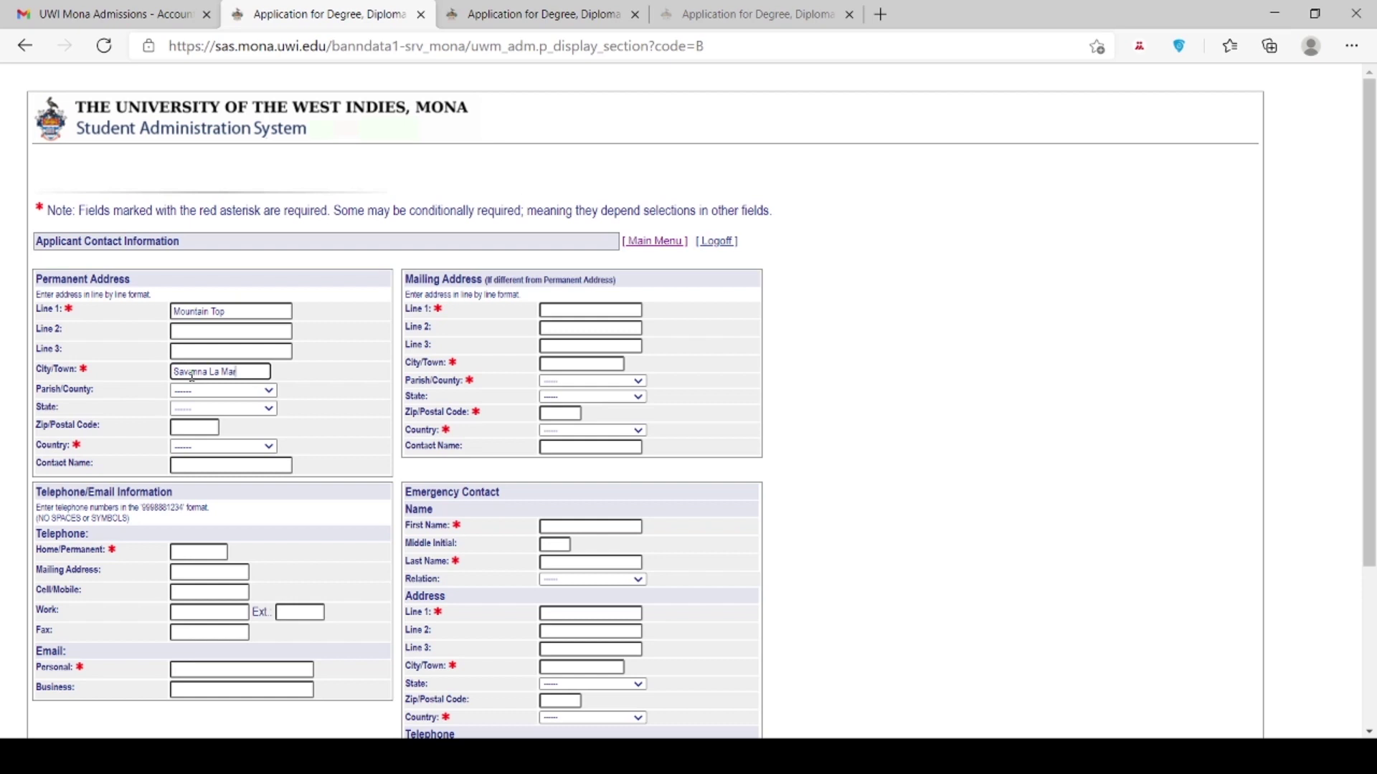
left_click(203, 447)
key("j")
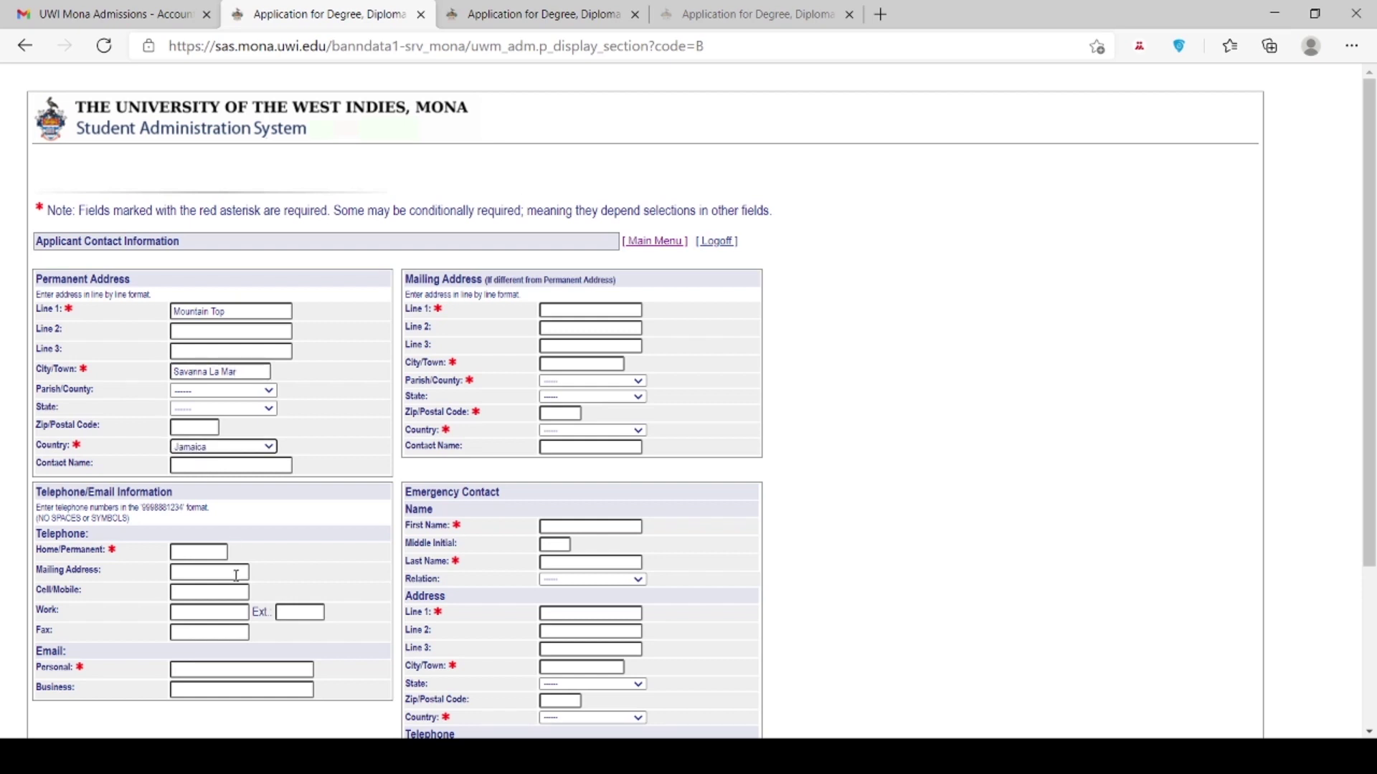
left_click(210, 553)
type("876123456")
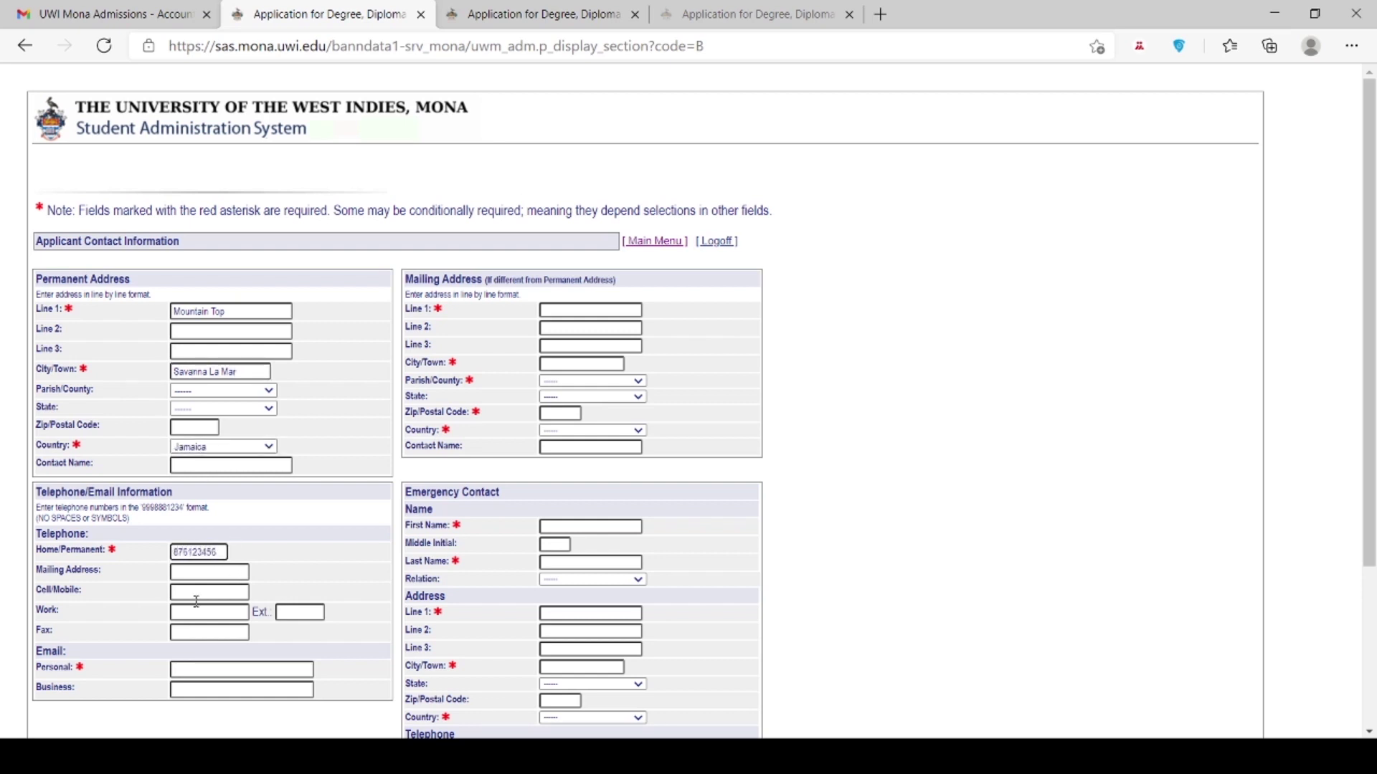
left_click(219, 674)
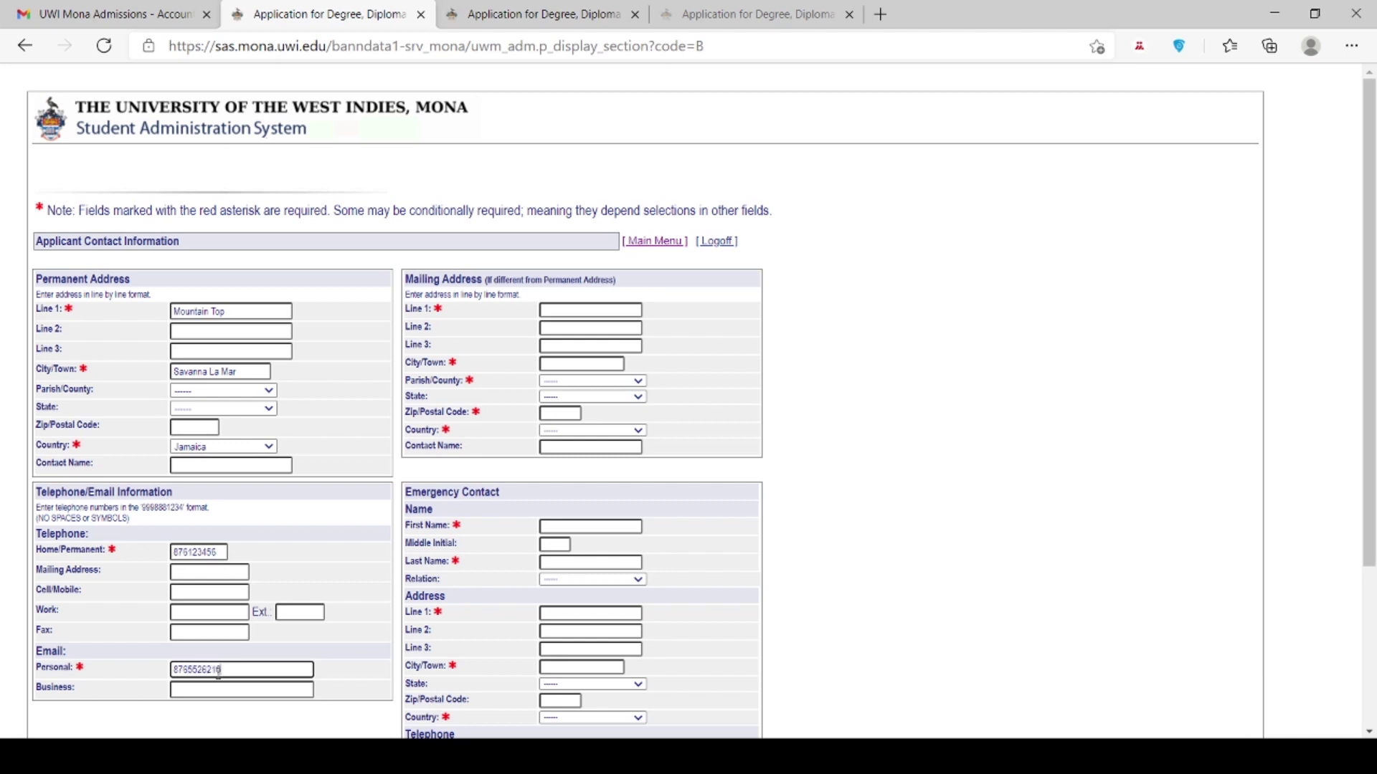
Step: Fill in the mailing address line and city, with parish/county Berks
scroll(1368, 430, "down", 3)
left_click(571, 129)
type("ajkefel;fka")
left_click(553, 185)
type("sfjkd")
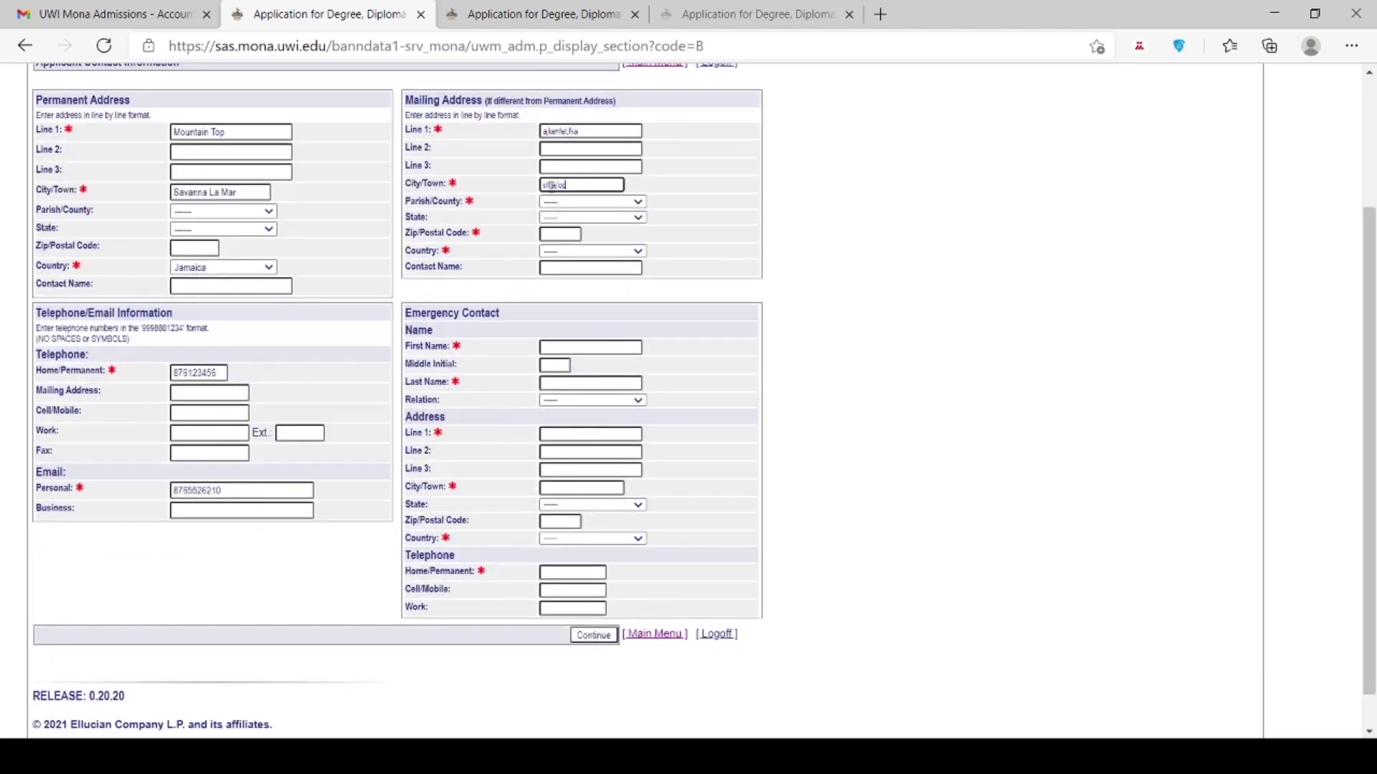
left_click(549, 211)
left_click(597, 385)
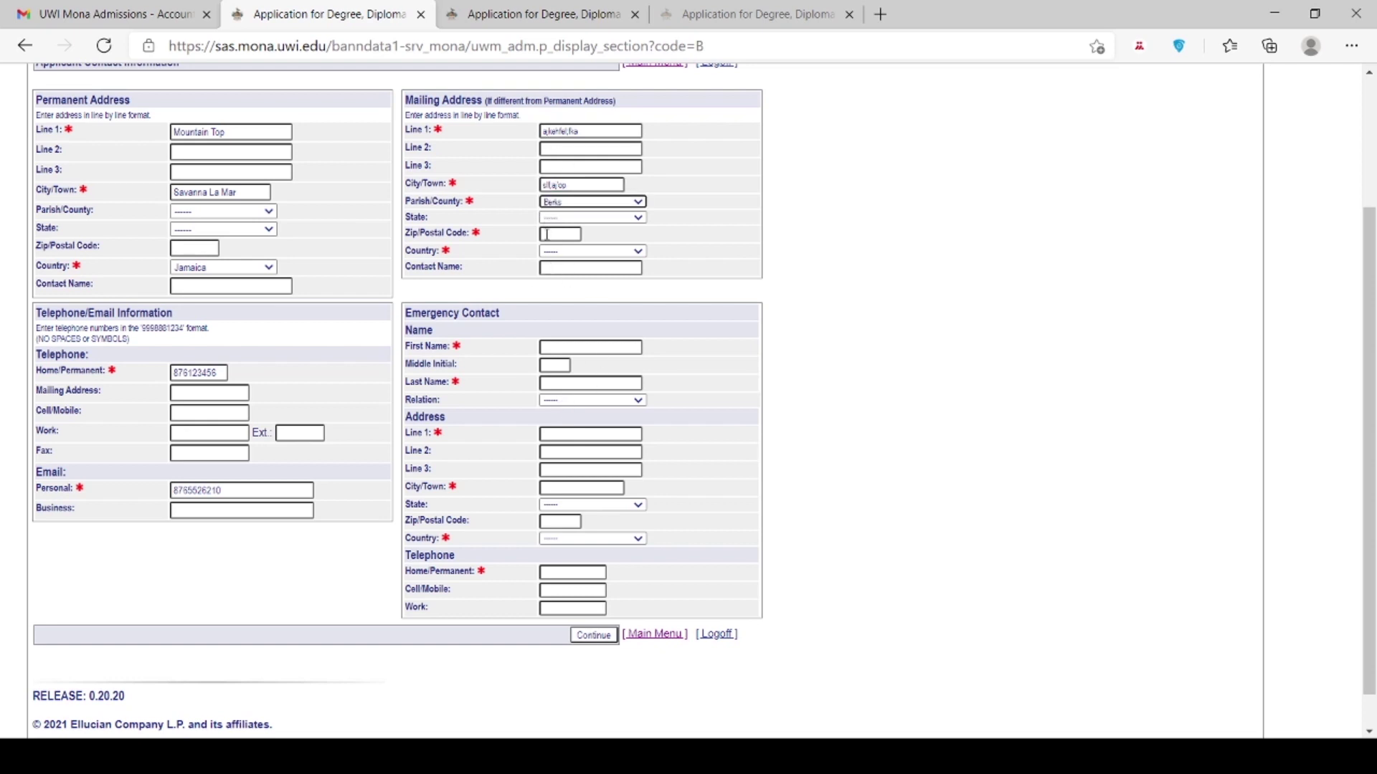
Step: Complete the emergency contact's name, address, Bangladesh country and home phone, then submit
left_click(558, 346)
left_click(566, 364)
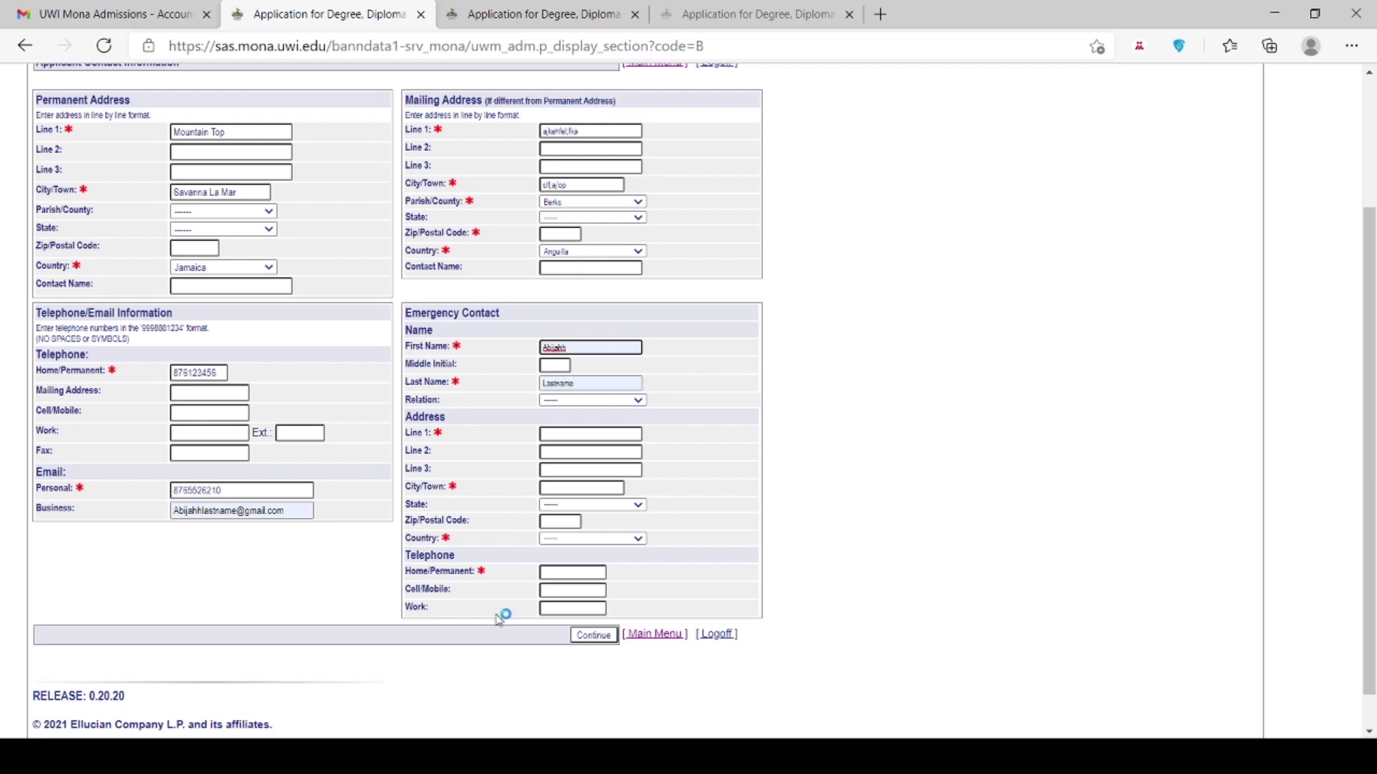
left_click(562, 436)
type("asdC")
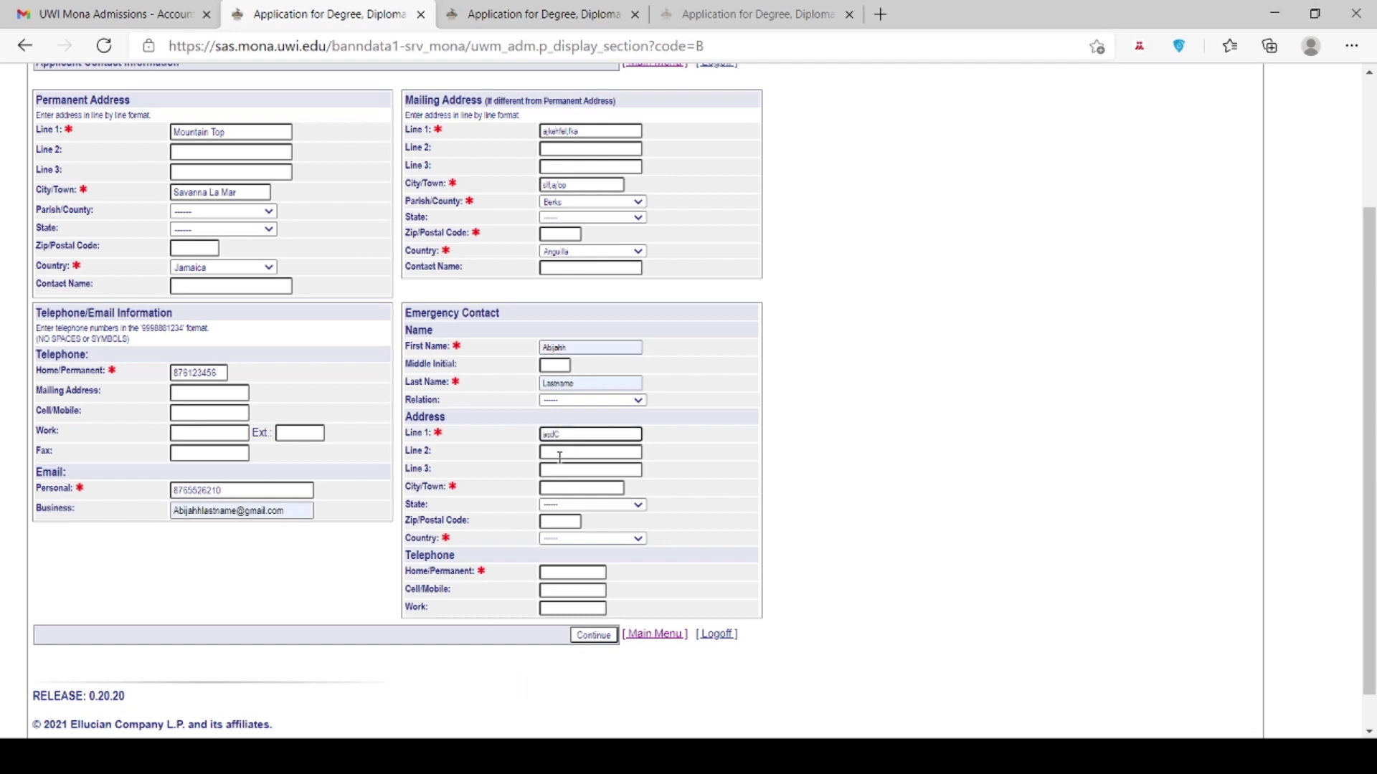
left_click(561, 489)
type("SDF")
key("Tab")
key("Tab")
key("Tab")
key("b")
left_click(565, 571)
type("757665535")
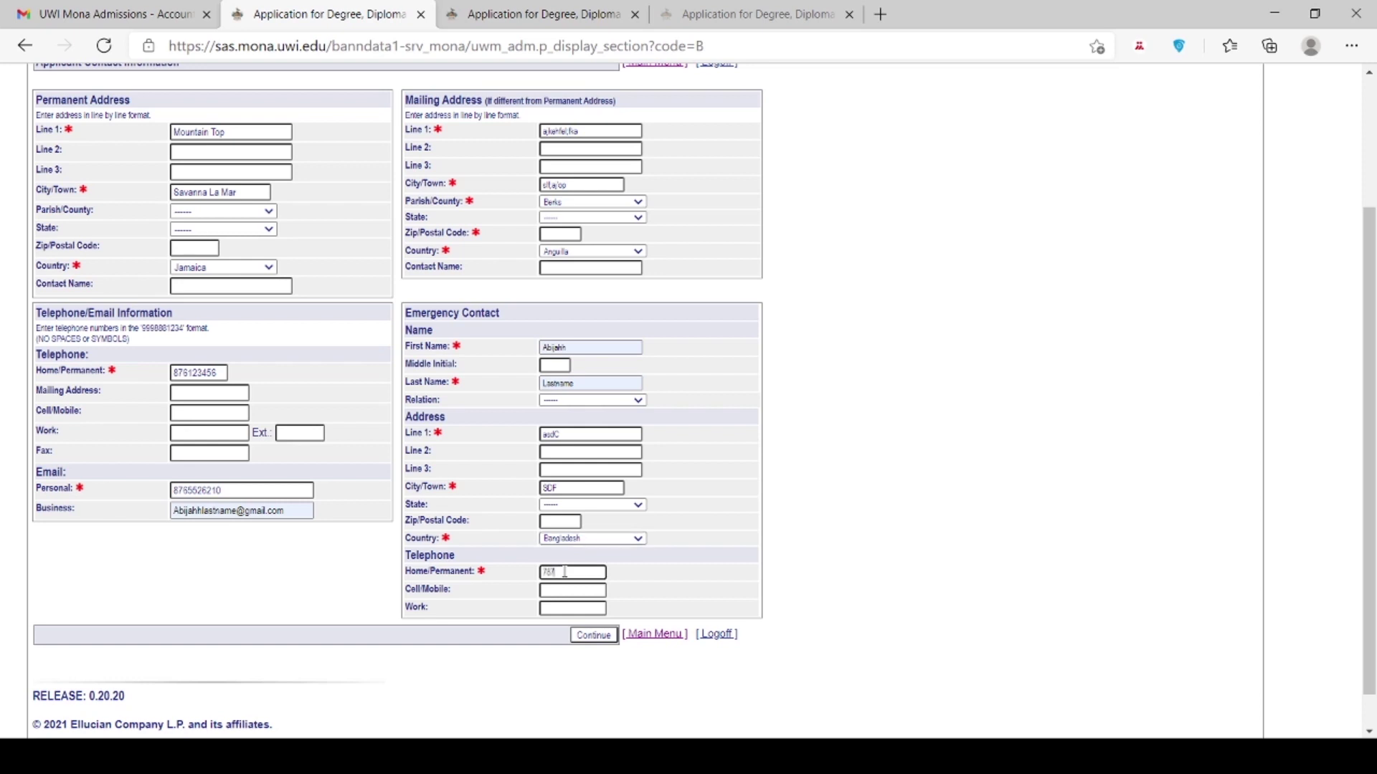
left_click(582, 637)
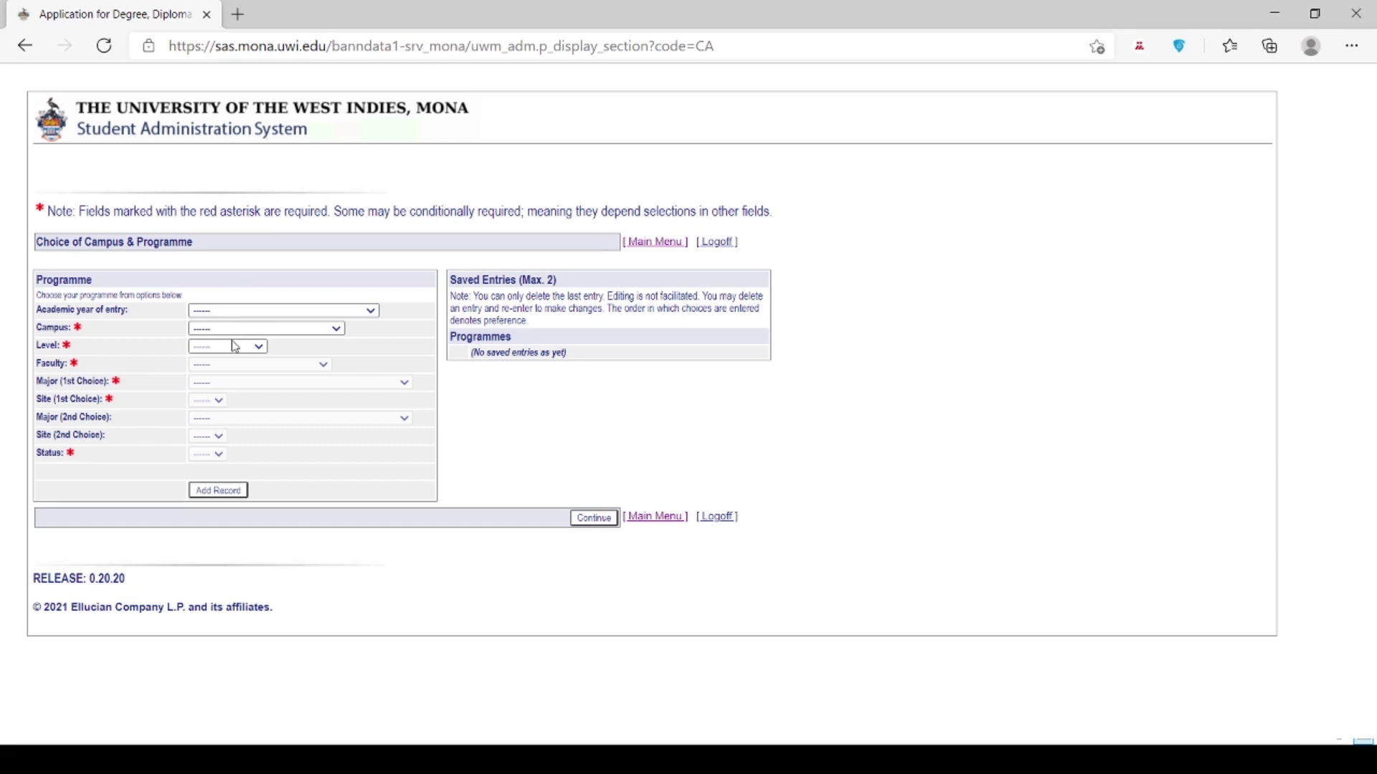
Step: Set 2021/2022 entry, Mona campus, Undergraduate level and Social Sciences faculty for the first programme
key("Down")
left_click(237, 343)
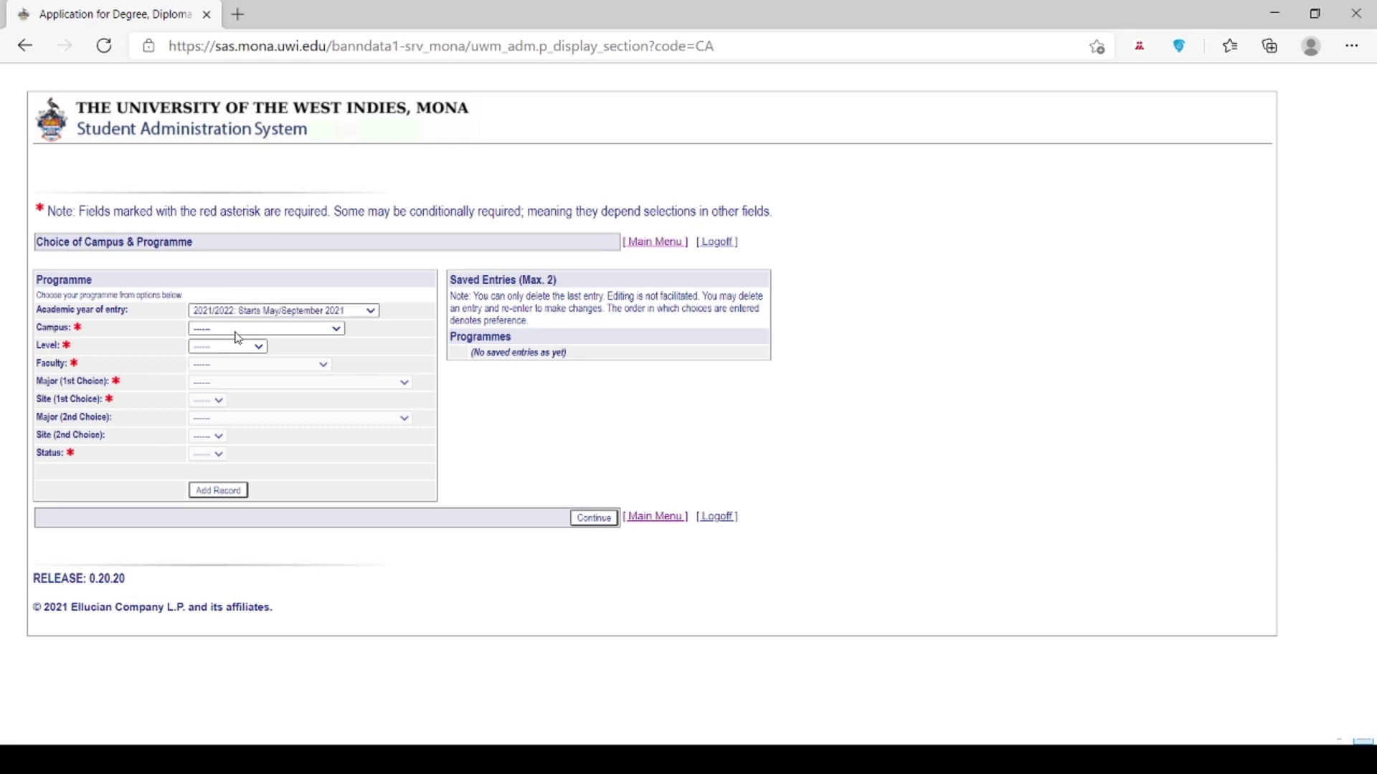
left_click(223, 366)
left_click(218, 376)
left_click(224, 408)
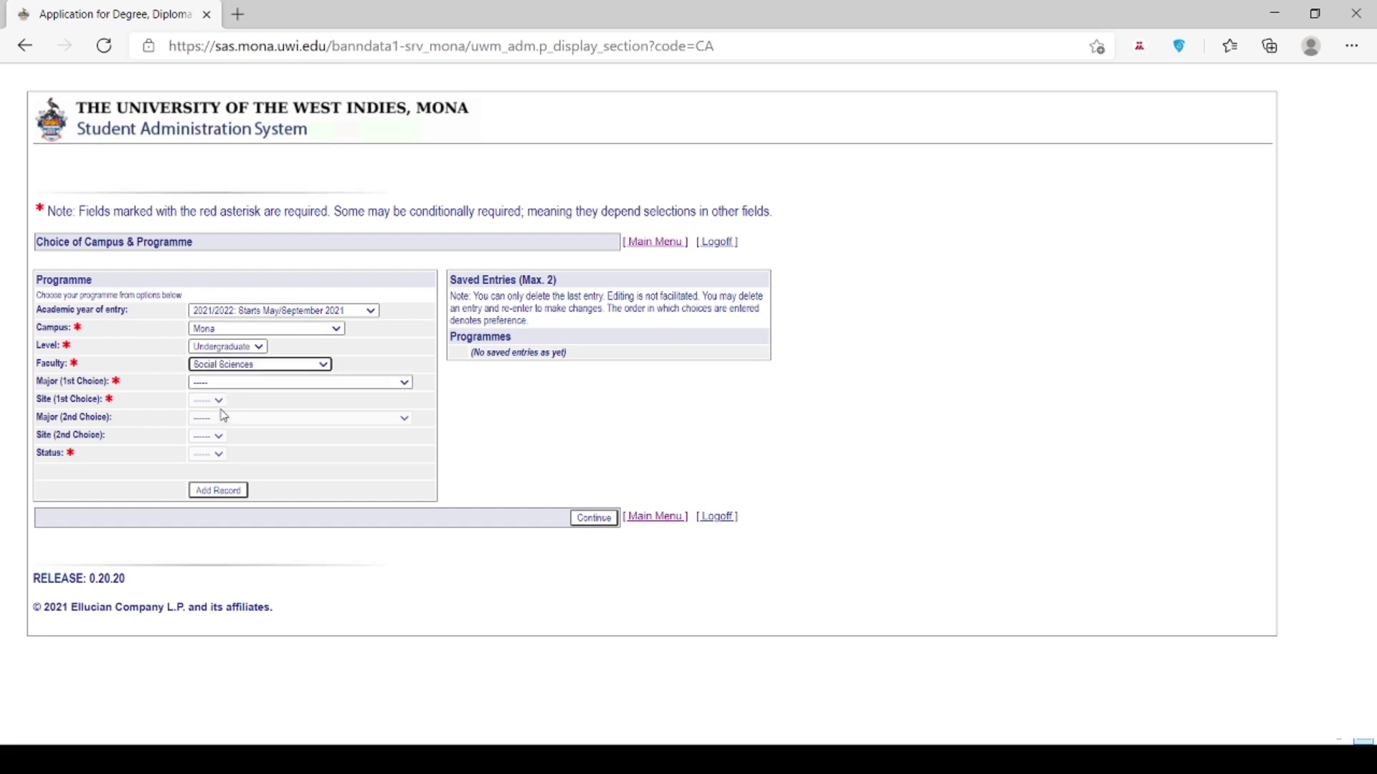
Step: Choose African & African Diaspora Std and Political Science majors at Mona Campus, full time, and save
left_click(248, 437)
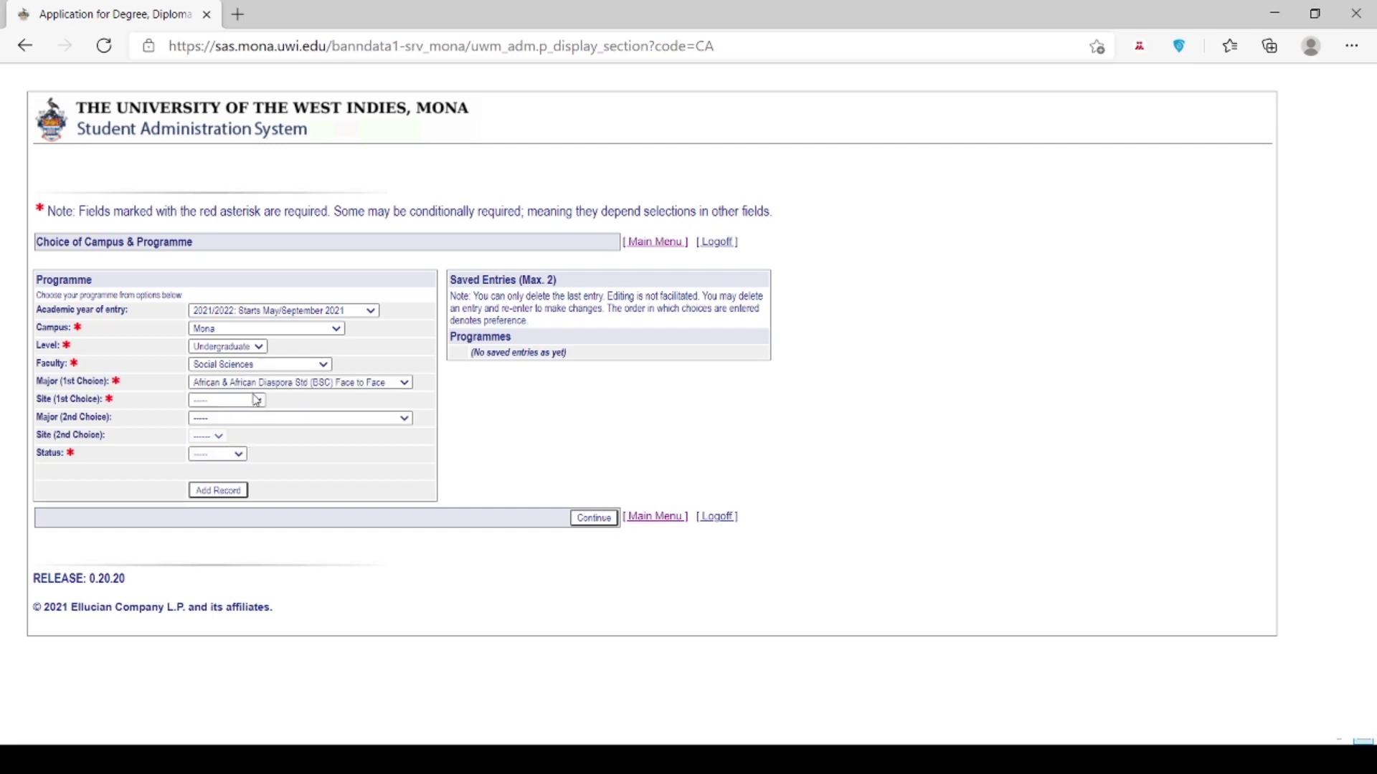
left_click(256, 400)
left_click(248, 423)
left_click(261, 643)
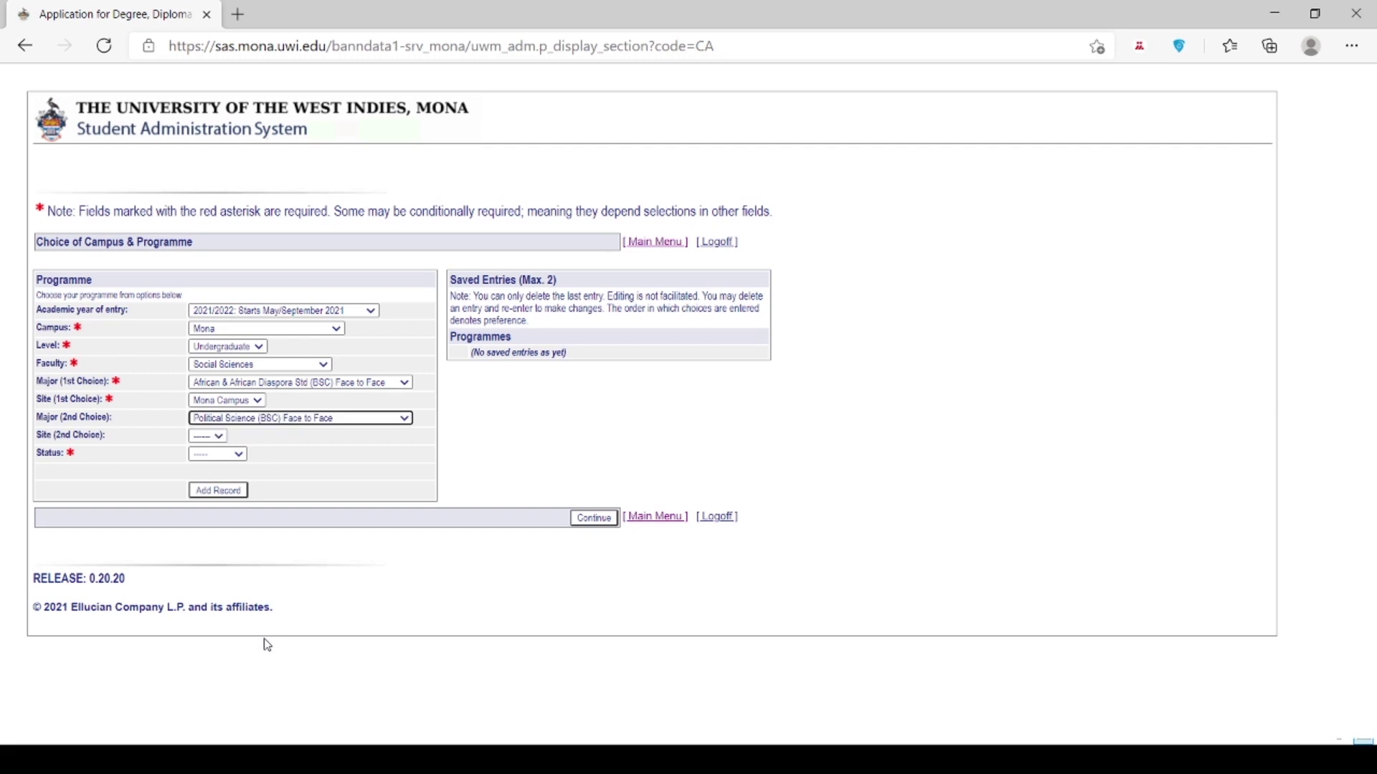
left_click(248, 442)
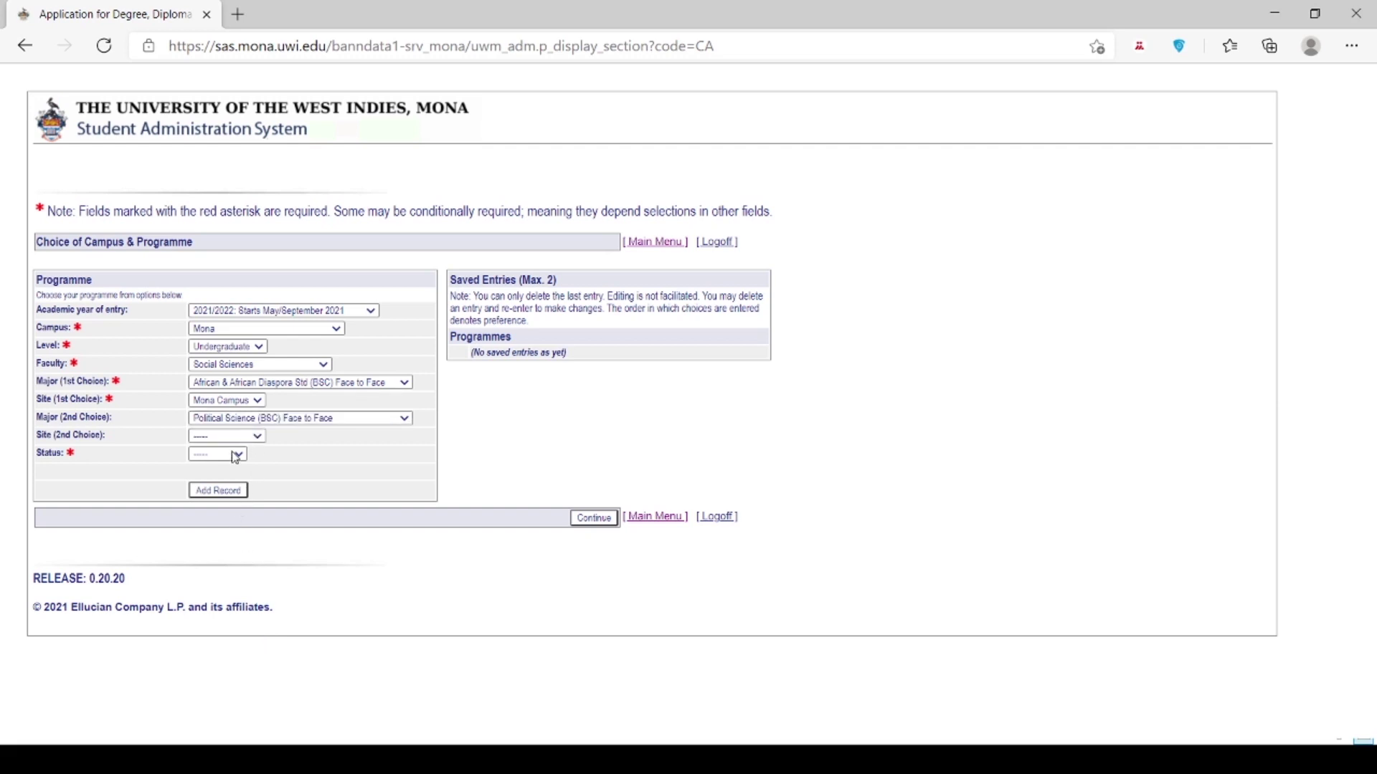
left_click(228, 474)
left_click(227, 456)
key("Down")
left_click(218, 495)
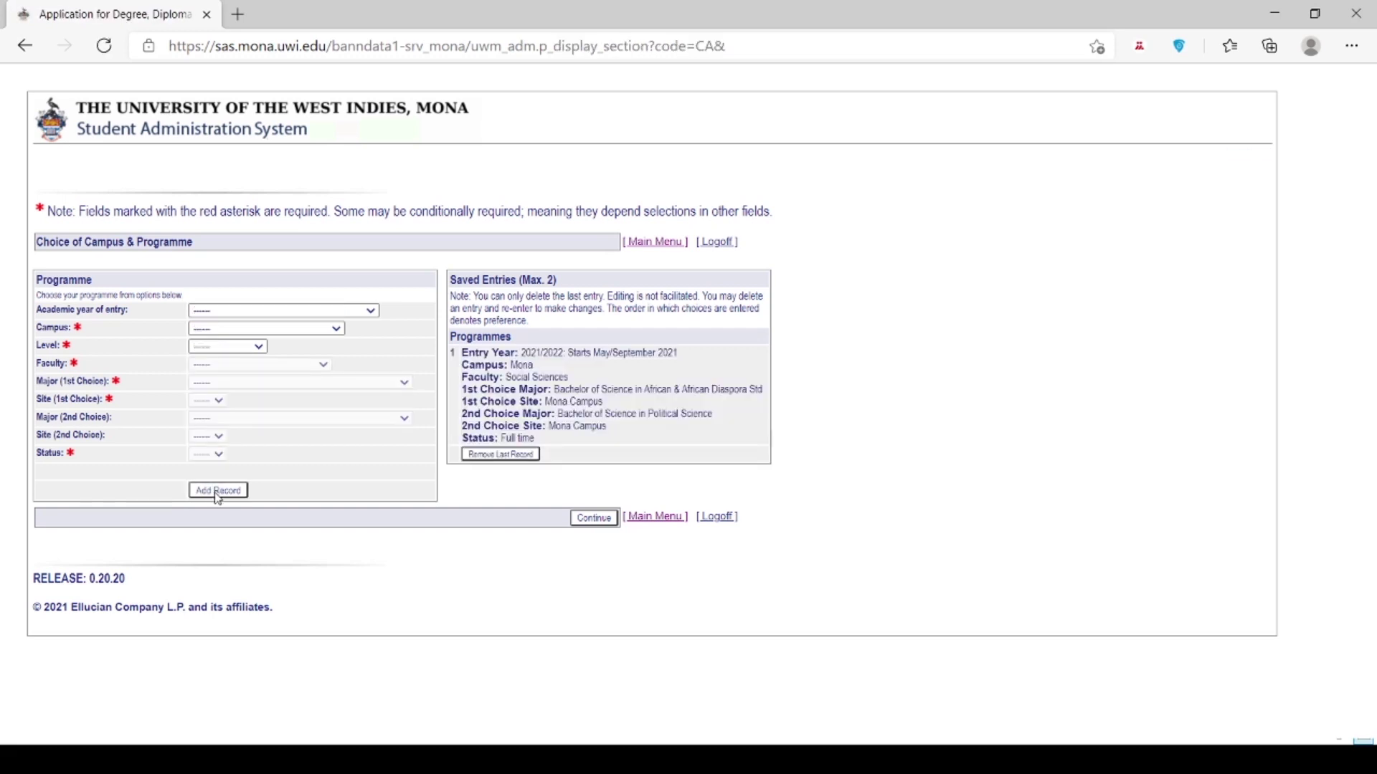
Step: Save a second full-time 2021/2022 Mona undergraduate entry: Sport Coaching with Sport Kinetics
left_click(315, 315)
left_click(290, 346)
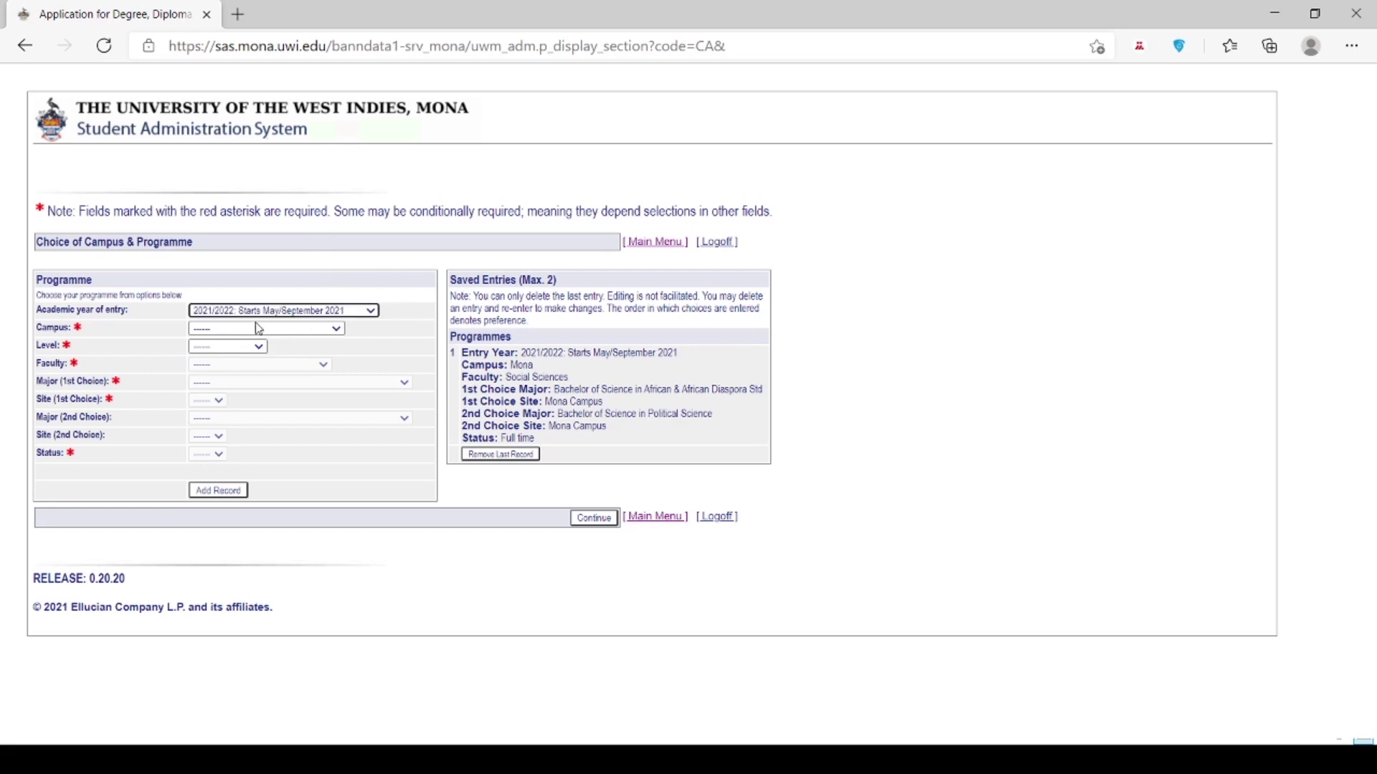
left_click(228, 365)
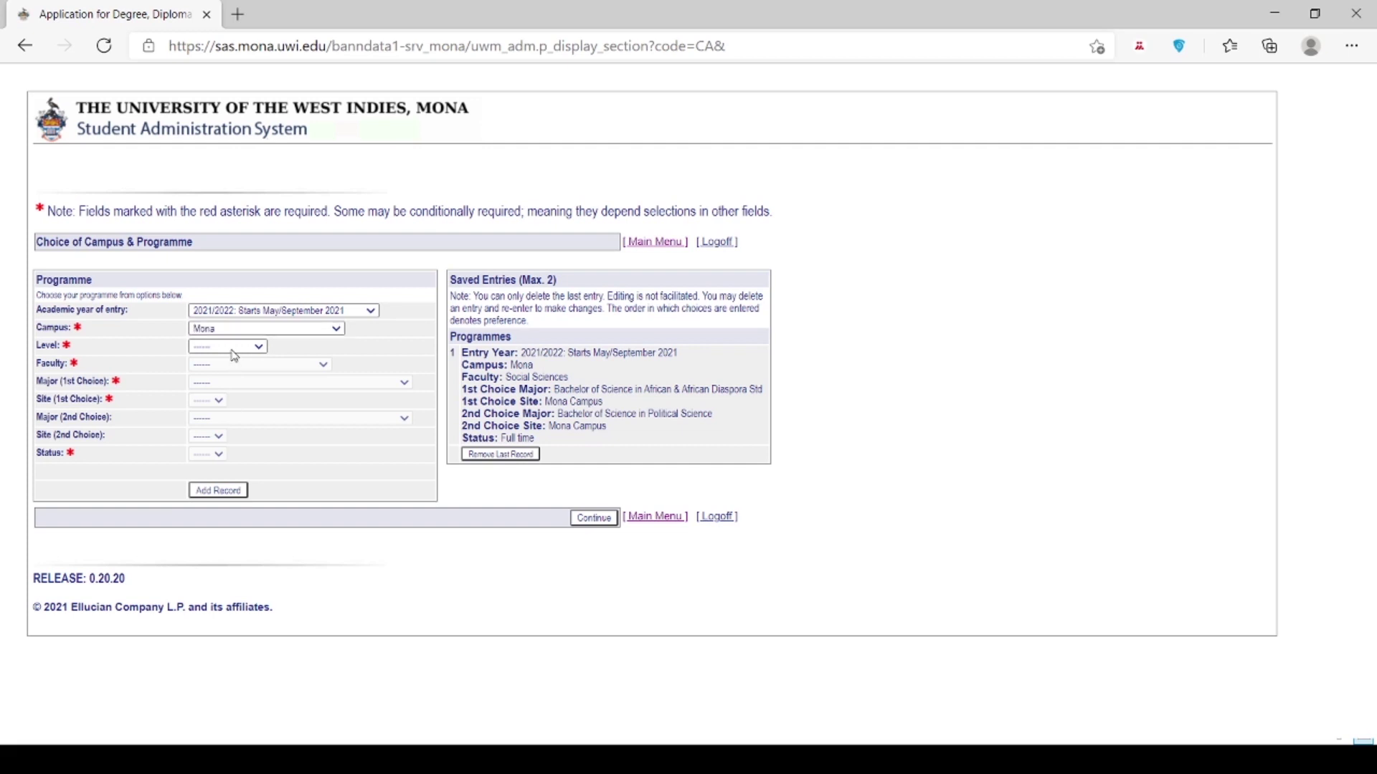
left_click(213, 385)
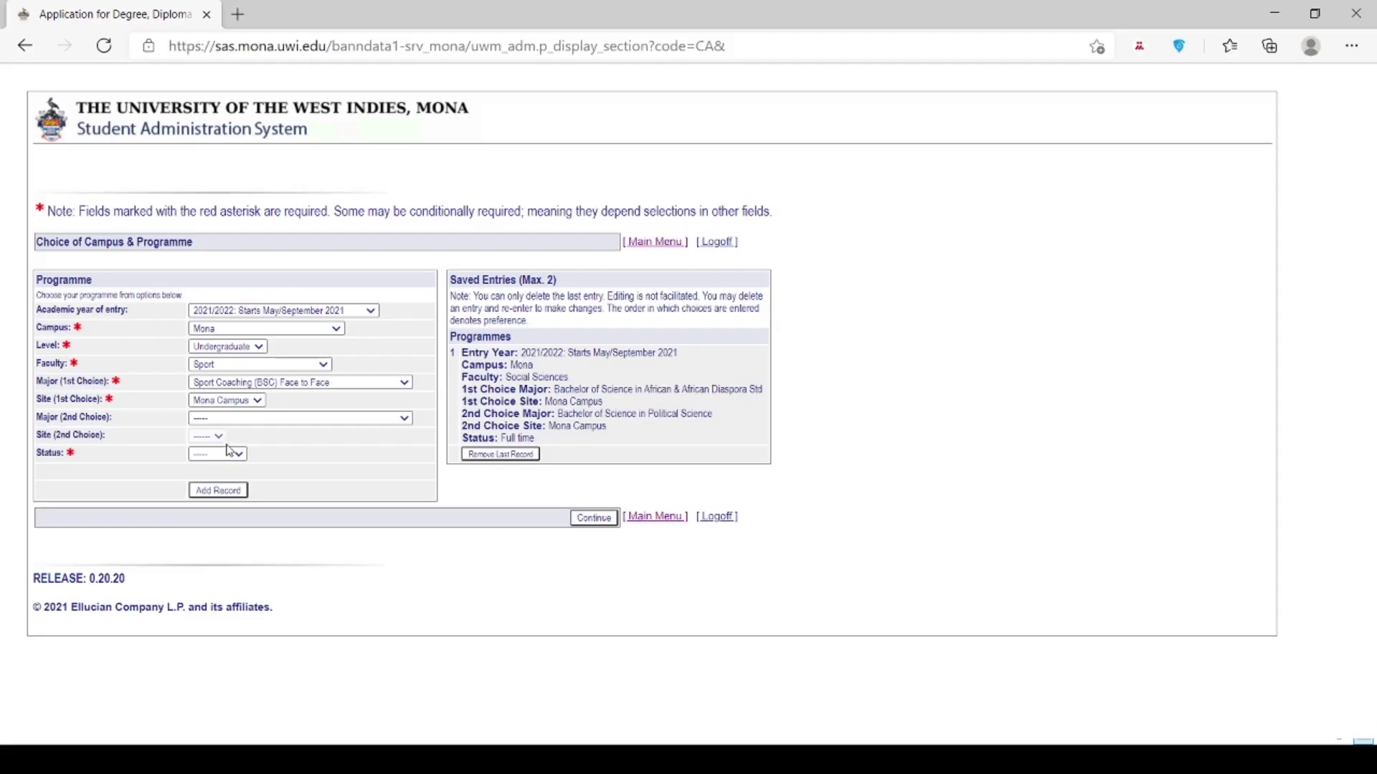
left_click(229, 451)
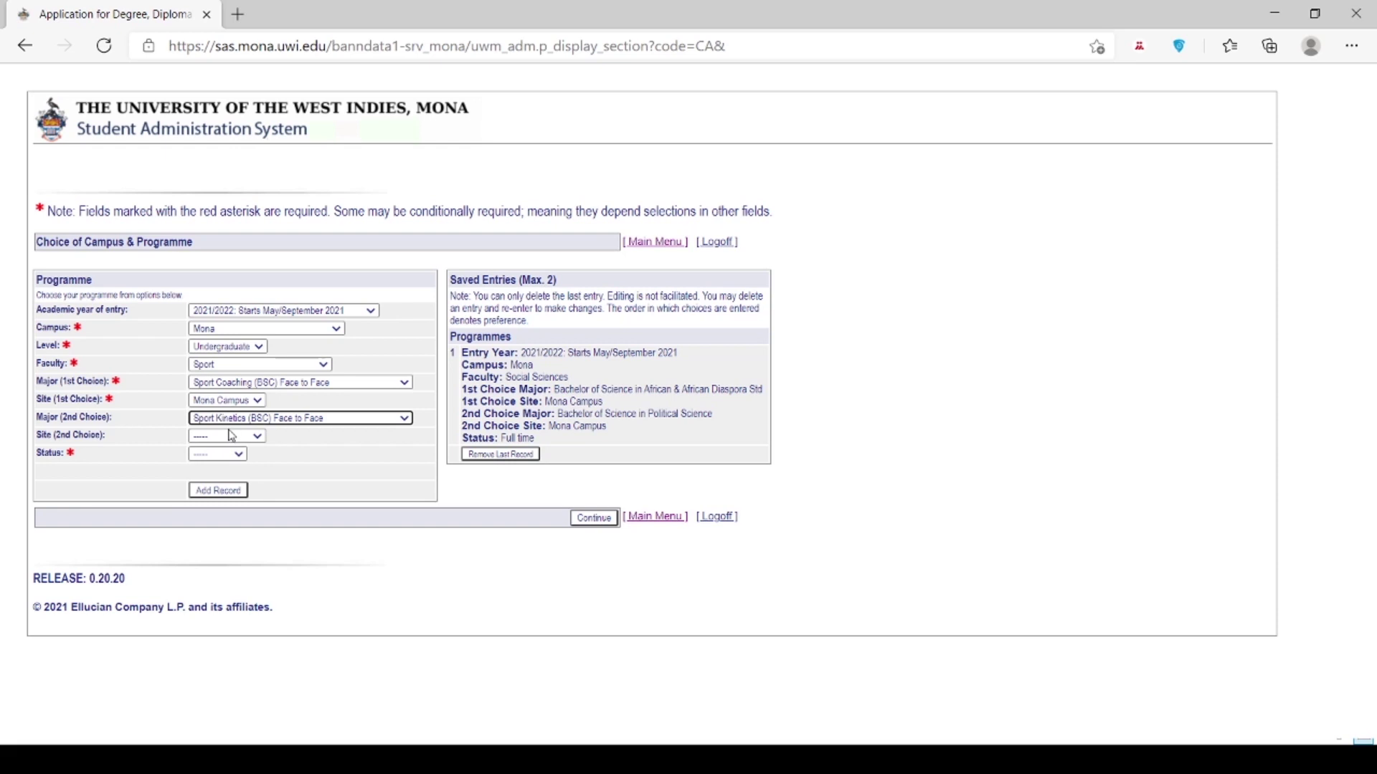
left_click(231, 435)
left_click(223, 471)
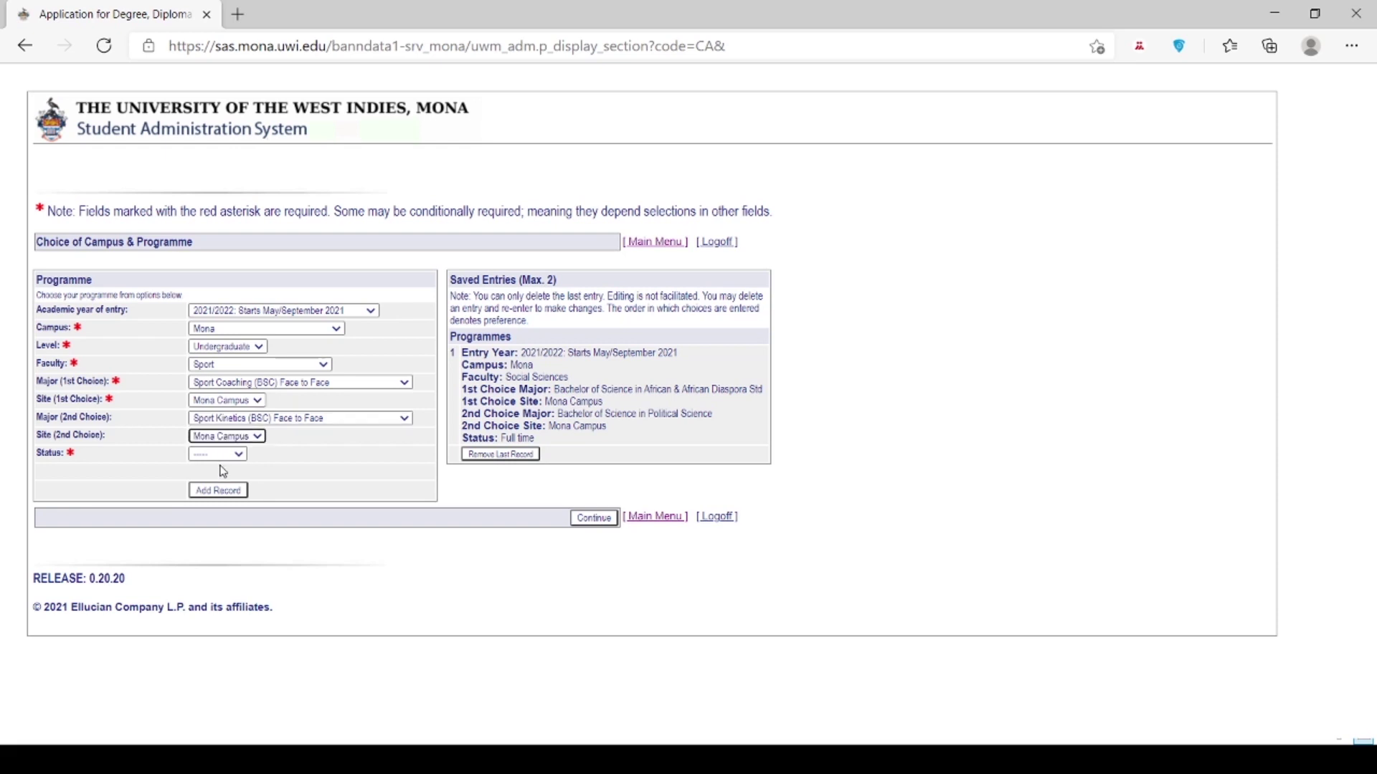
left_click(223, 469)
left_click(224, 456)
left_click(225, 470)
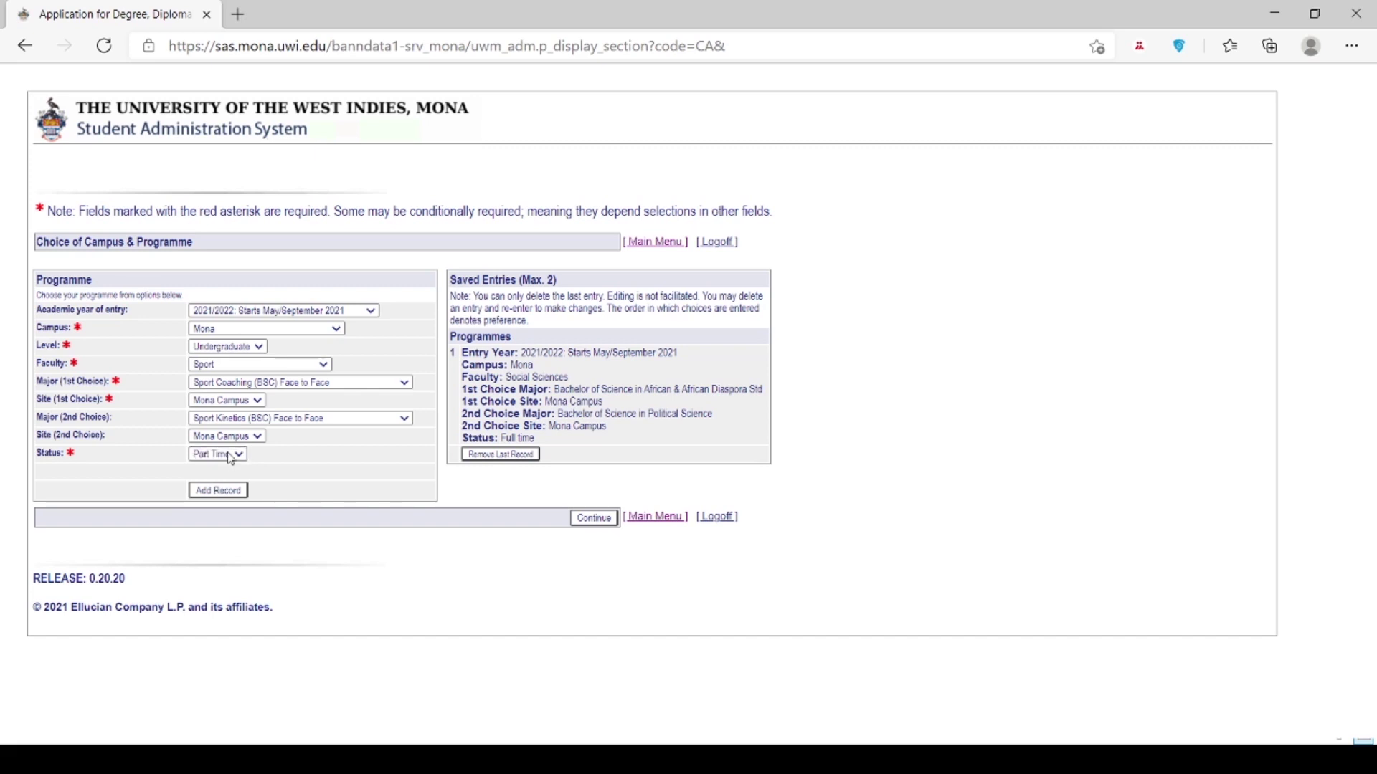
key("Up")
left_click(218, 494)
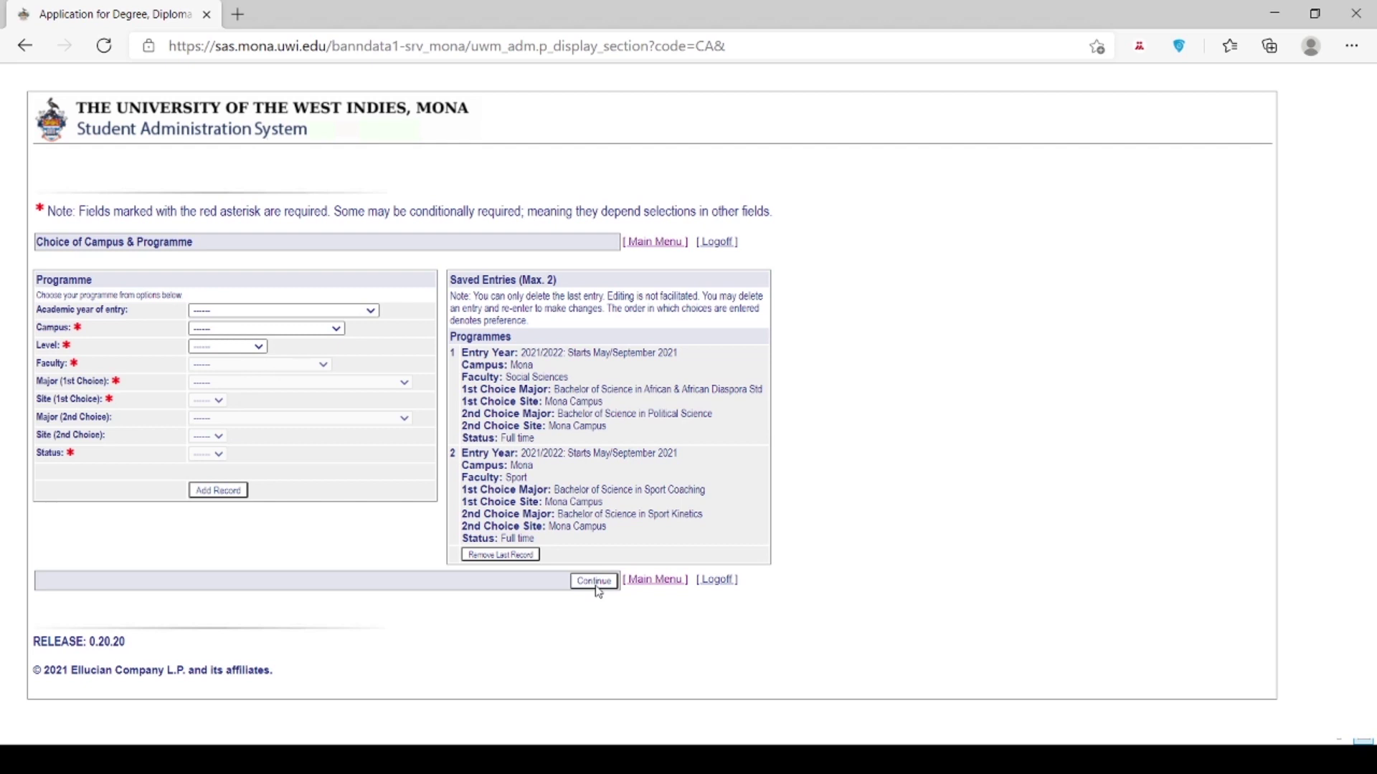
left_click(595, 583)
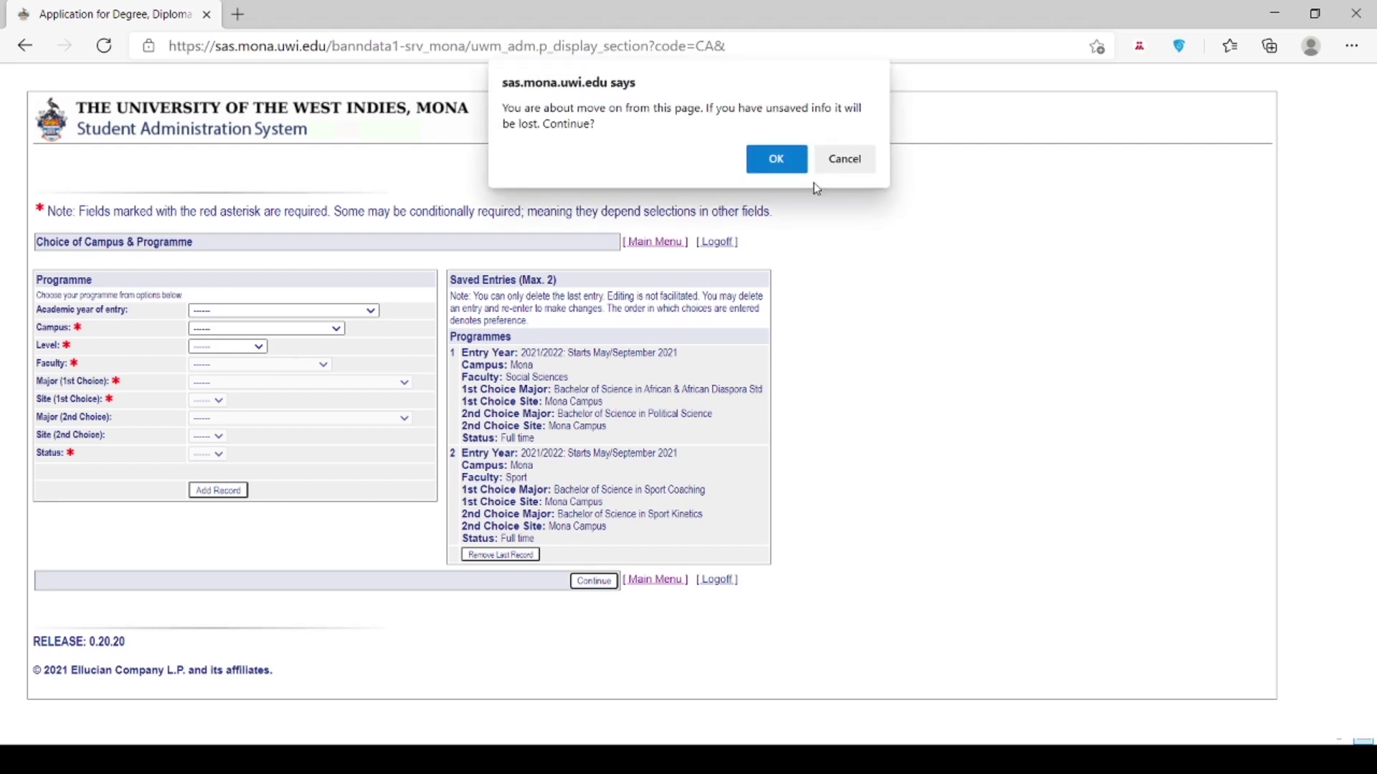
Step: In High Schools Attended, save a school record with completion date 3 July 2018
left_click(777, 159)
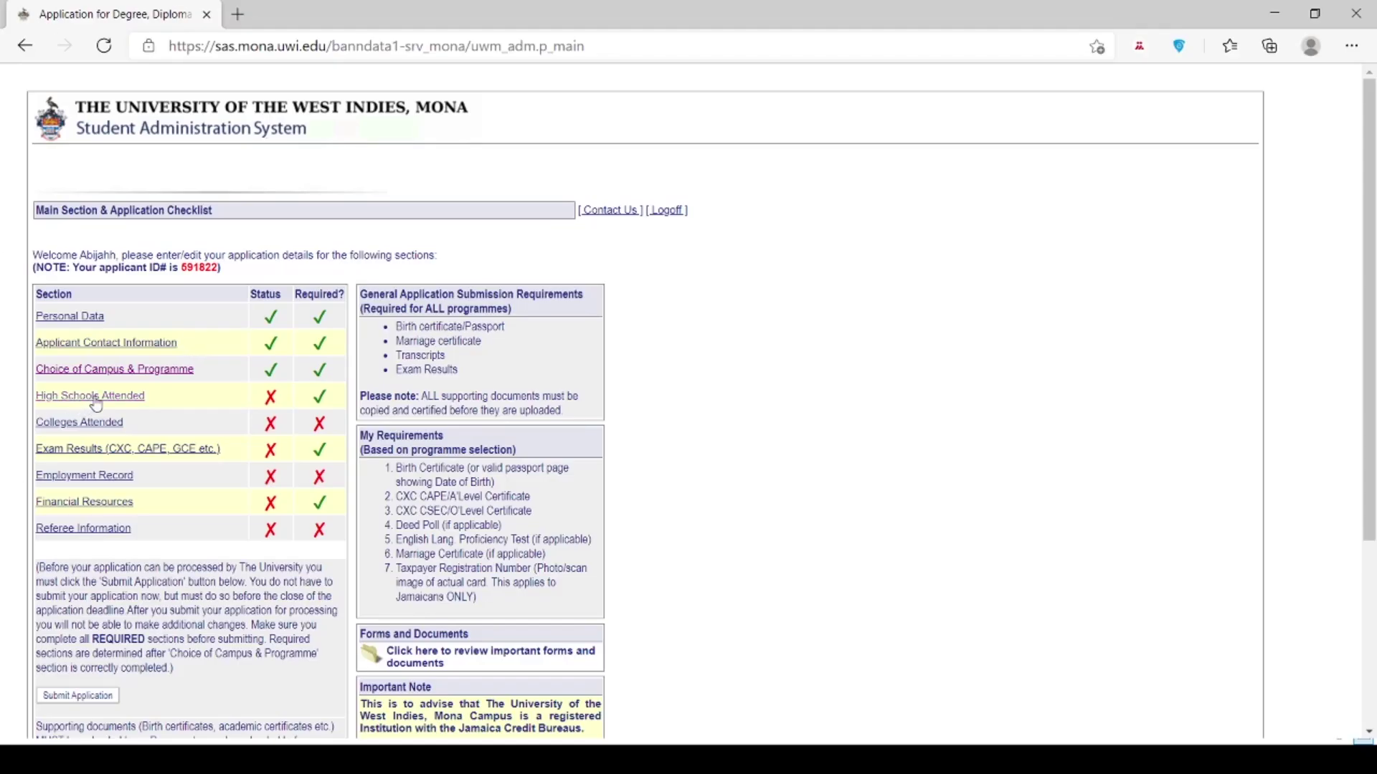
left_click(95, 399)
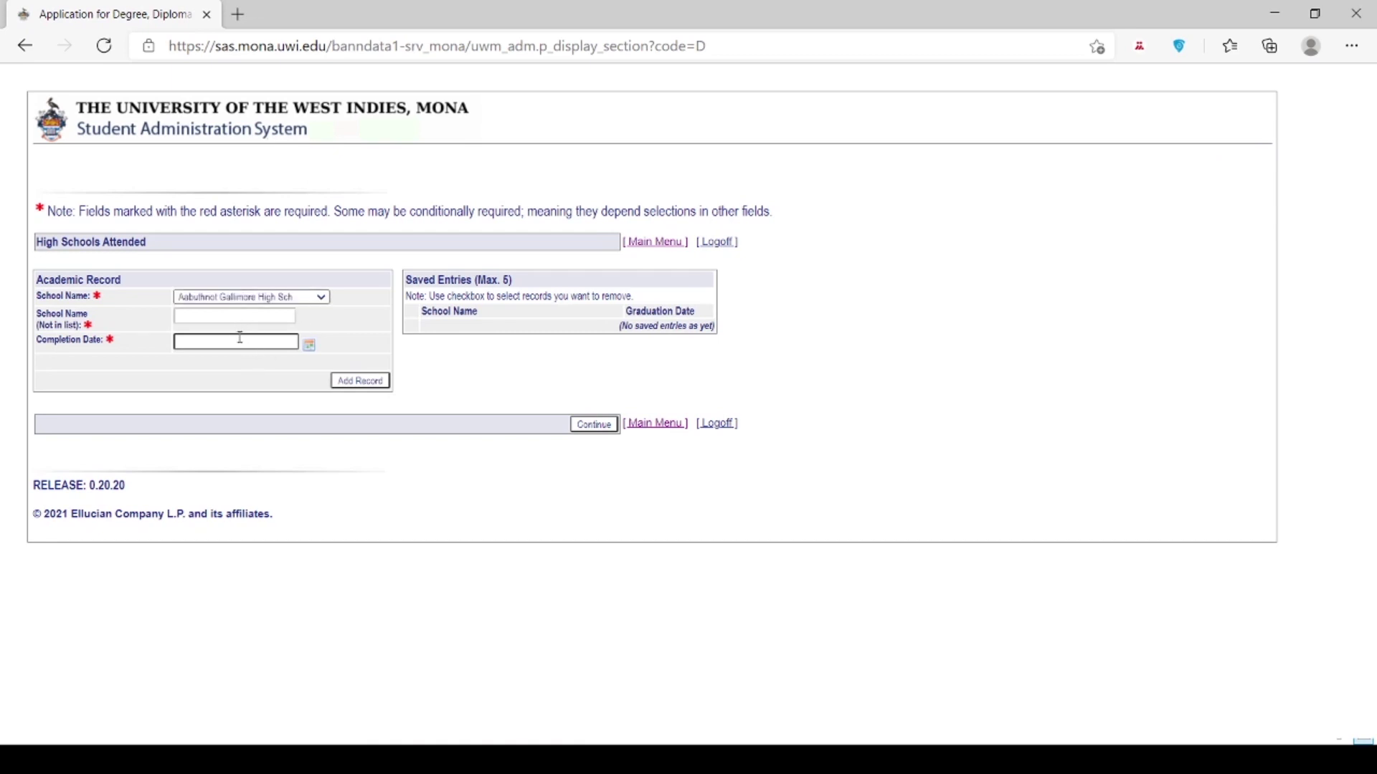
left_click(259, 344)
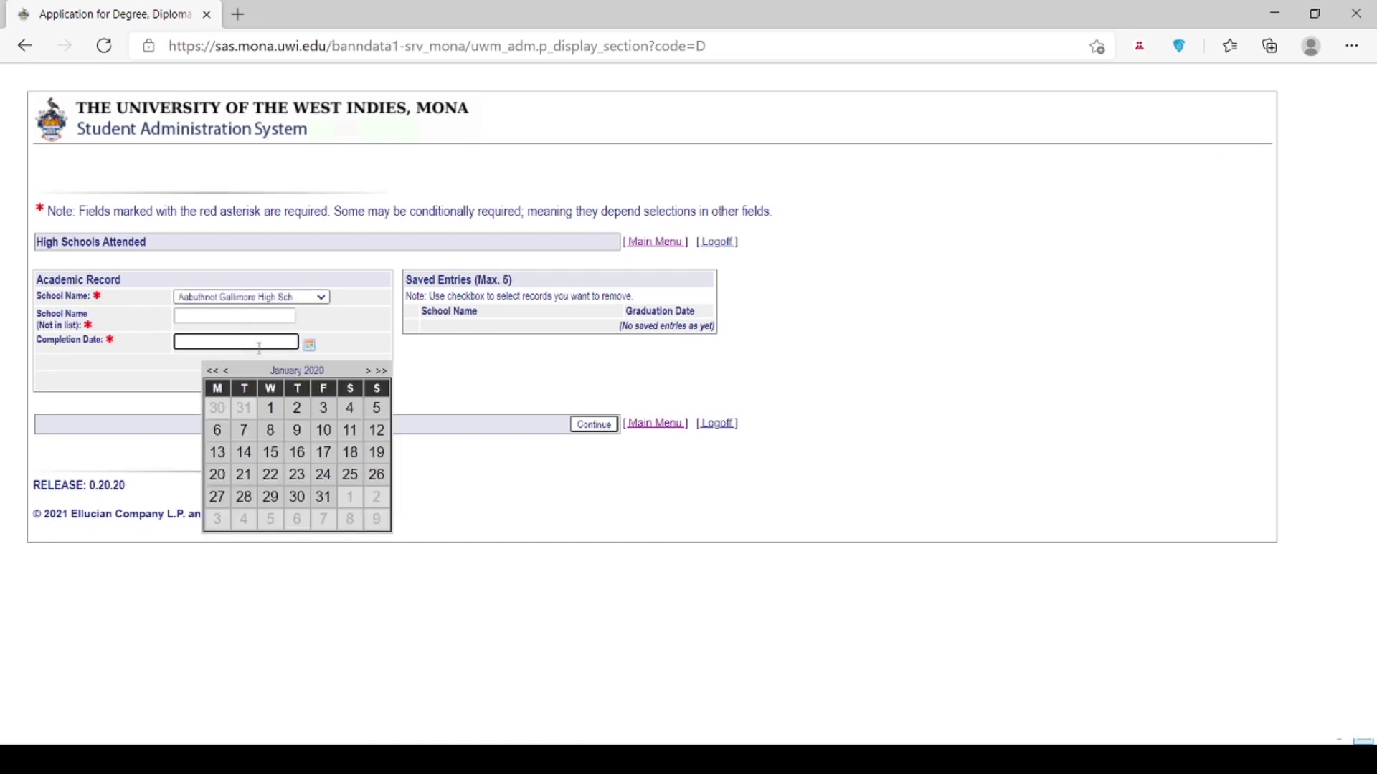
left_click(212, 372)
left_click(211, 372)
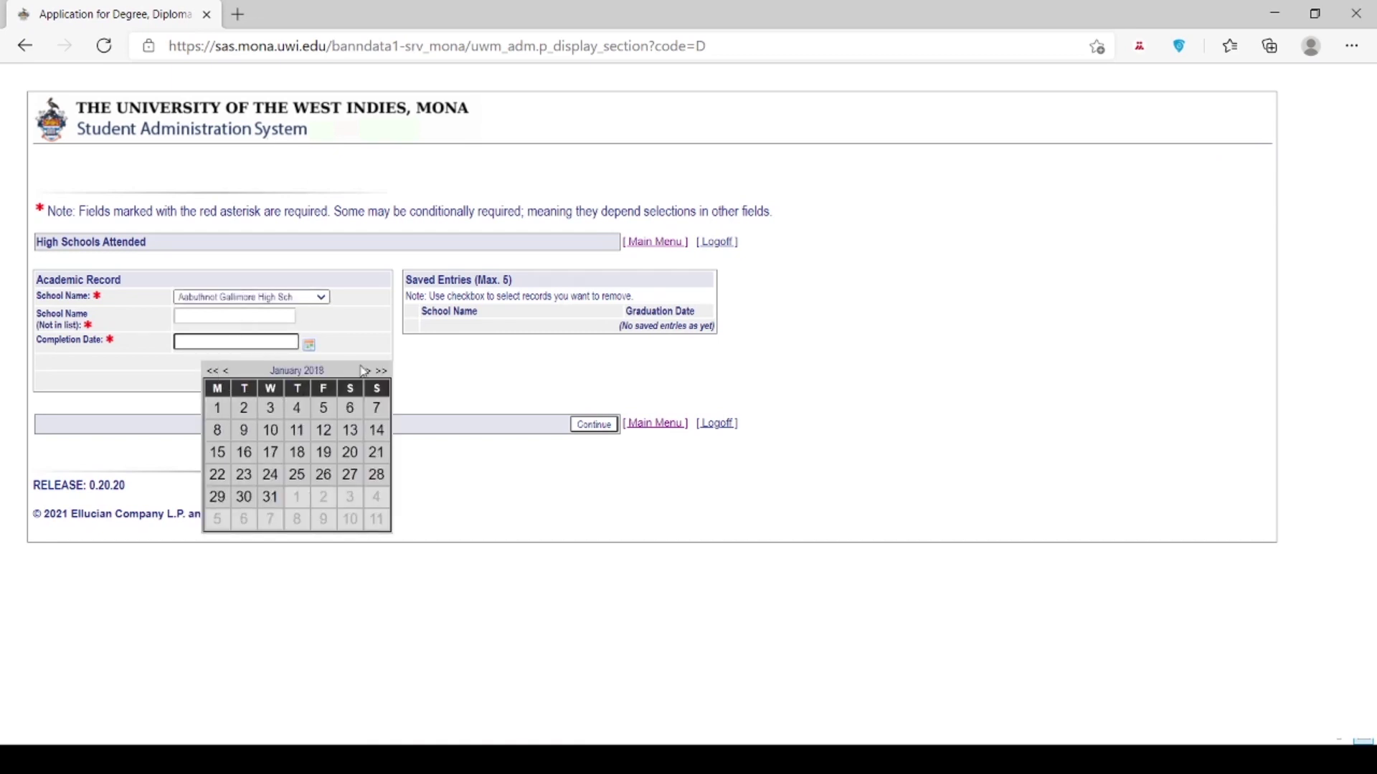
left_click(364, 372)
left_click(364, 372)
left_click(363, 371)
left_click(363, 371)
left_click(364, 371)
left_click(363, 372)
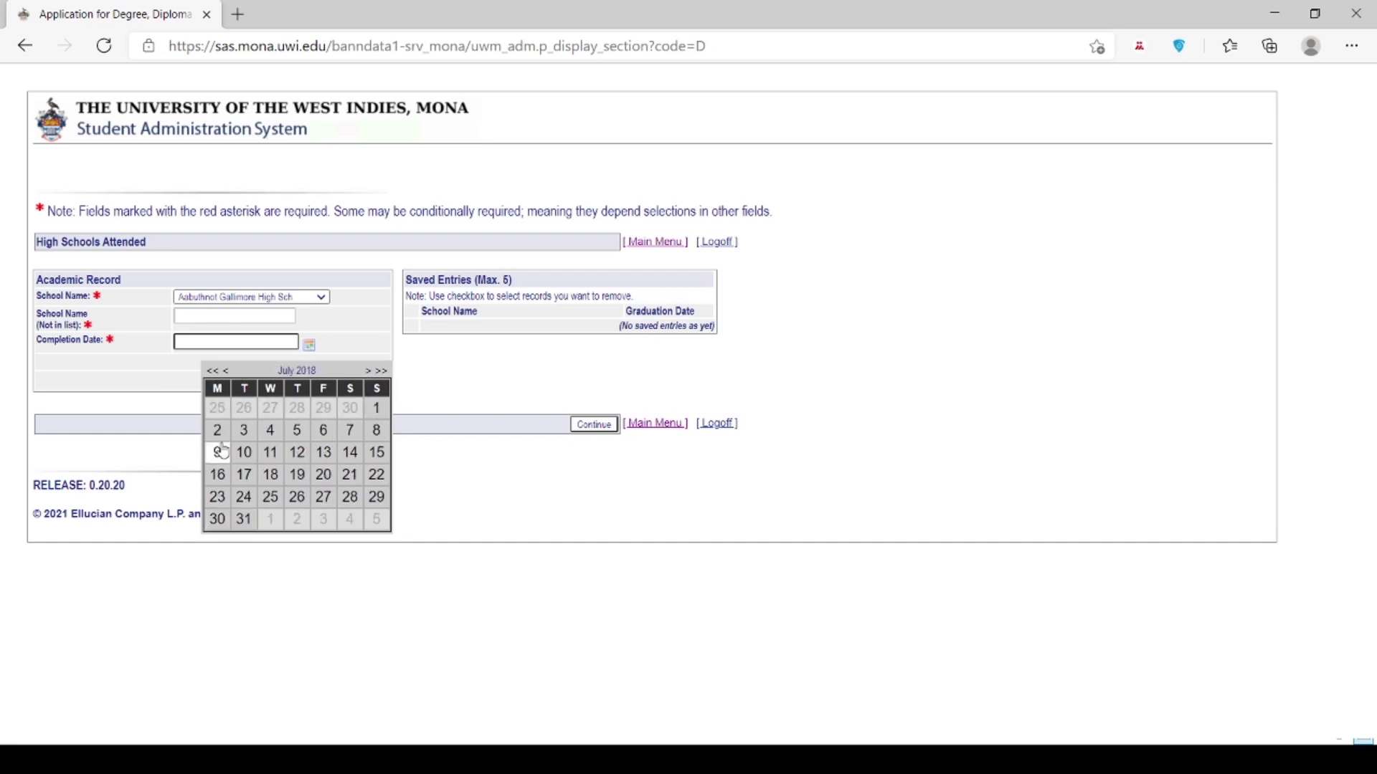
left_click(244, 430)
left_click(370, 382)
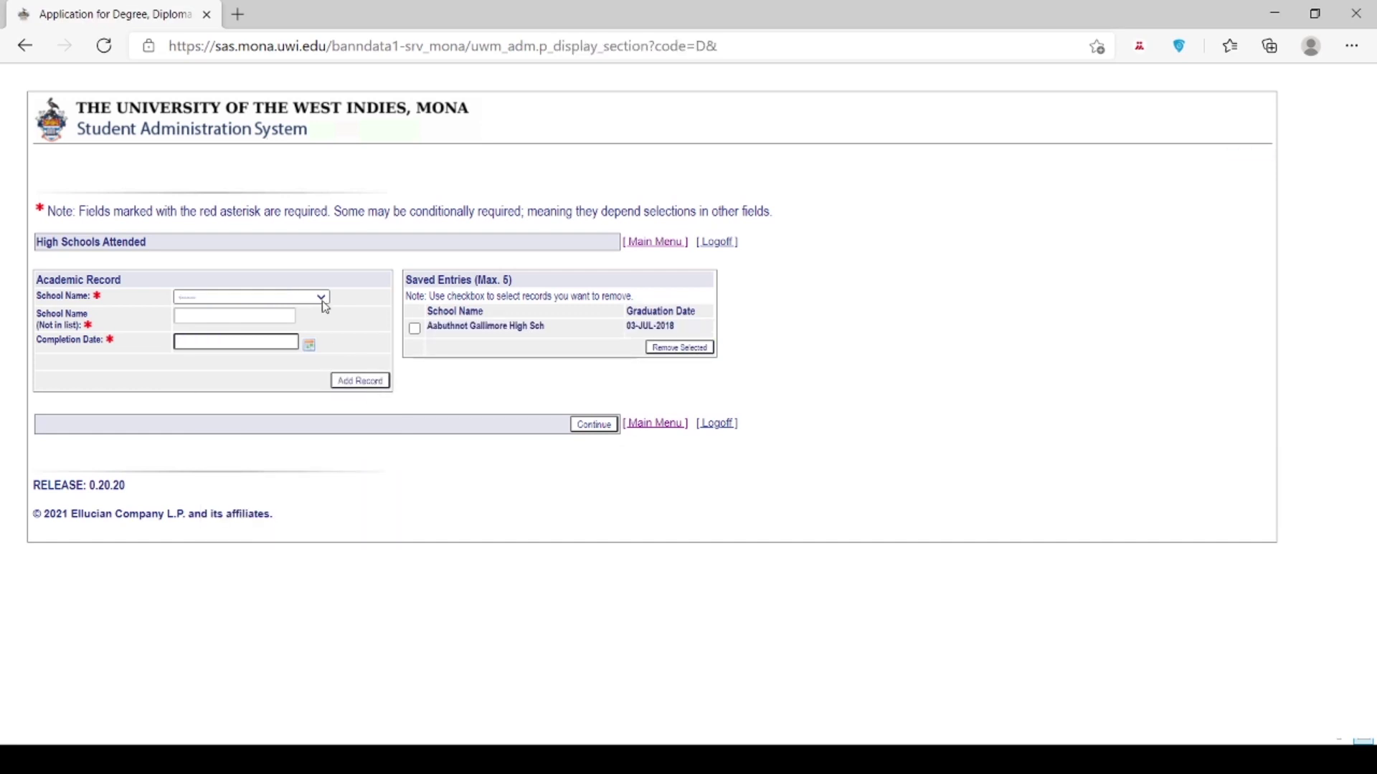
Step: Add unlisted school 'Just to Check High', completed 28 June 2019, then continue to the checklist
left_click(259, 319)
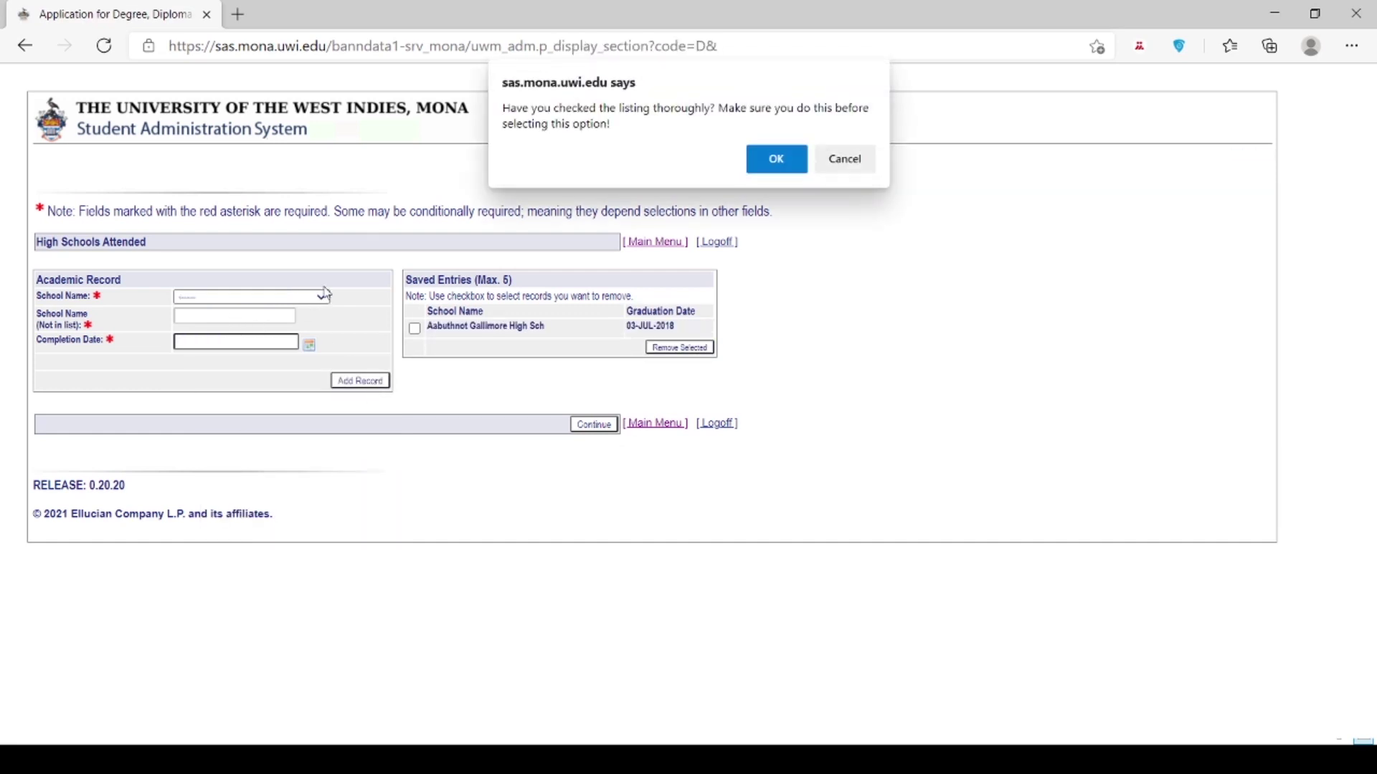
left_click(776, 161)
type("Just to Che")
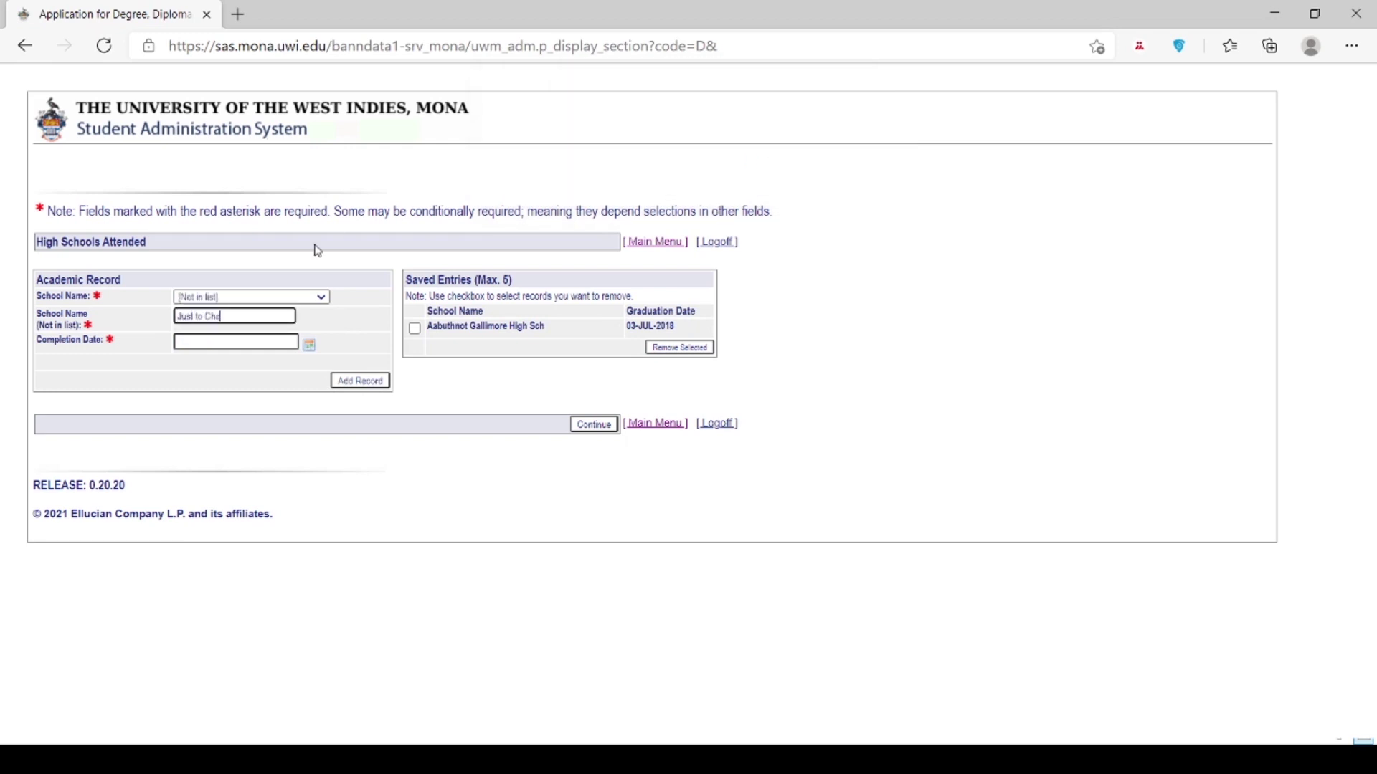
type("ck High")
left_click(309, 345)
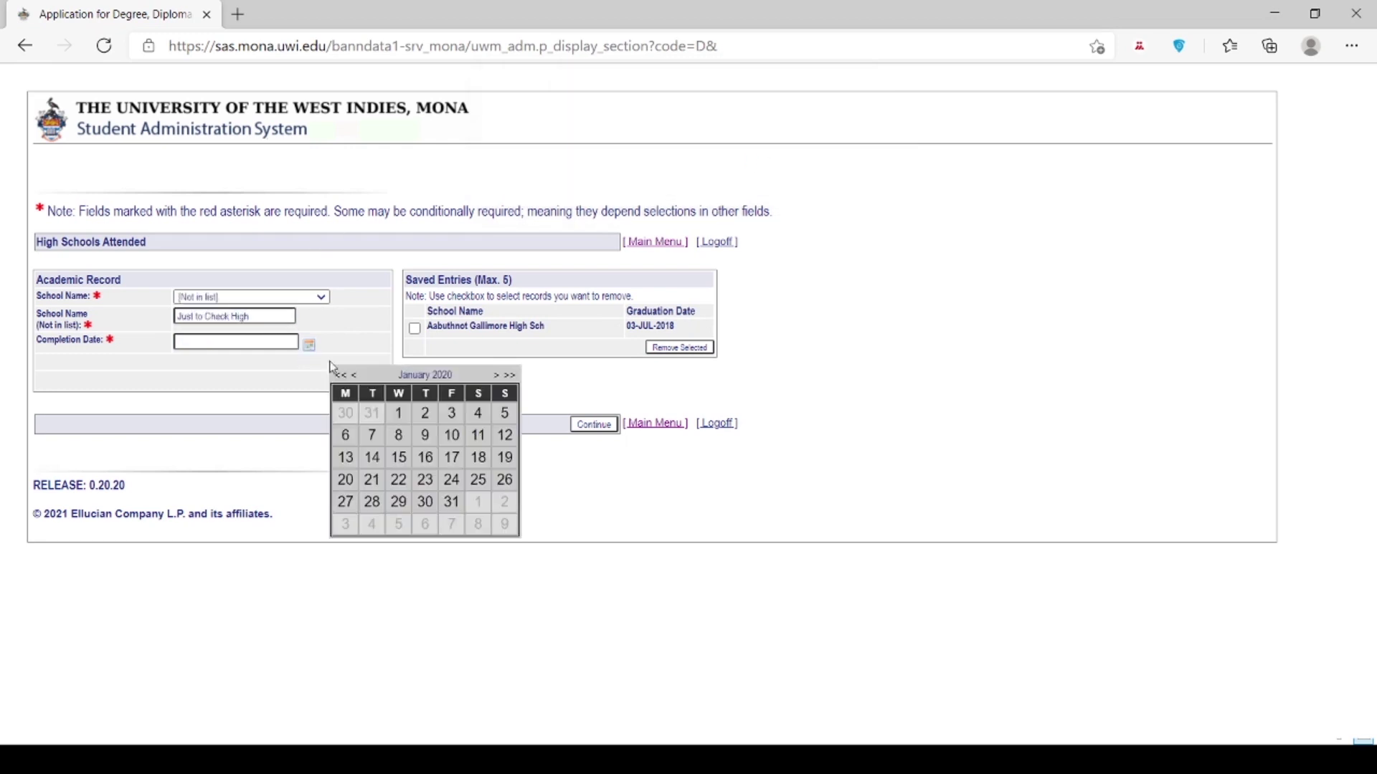
left_click(340, 375)
left_click(355, 376)
left_click(355, 376)
left_click(355, 376)
left_click(355, 376)
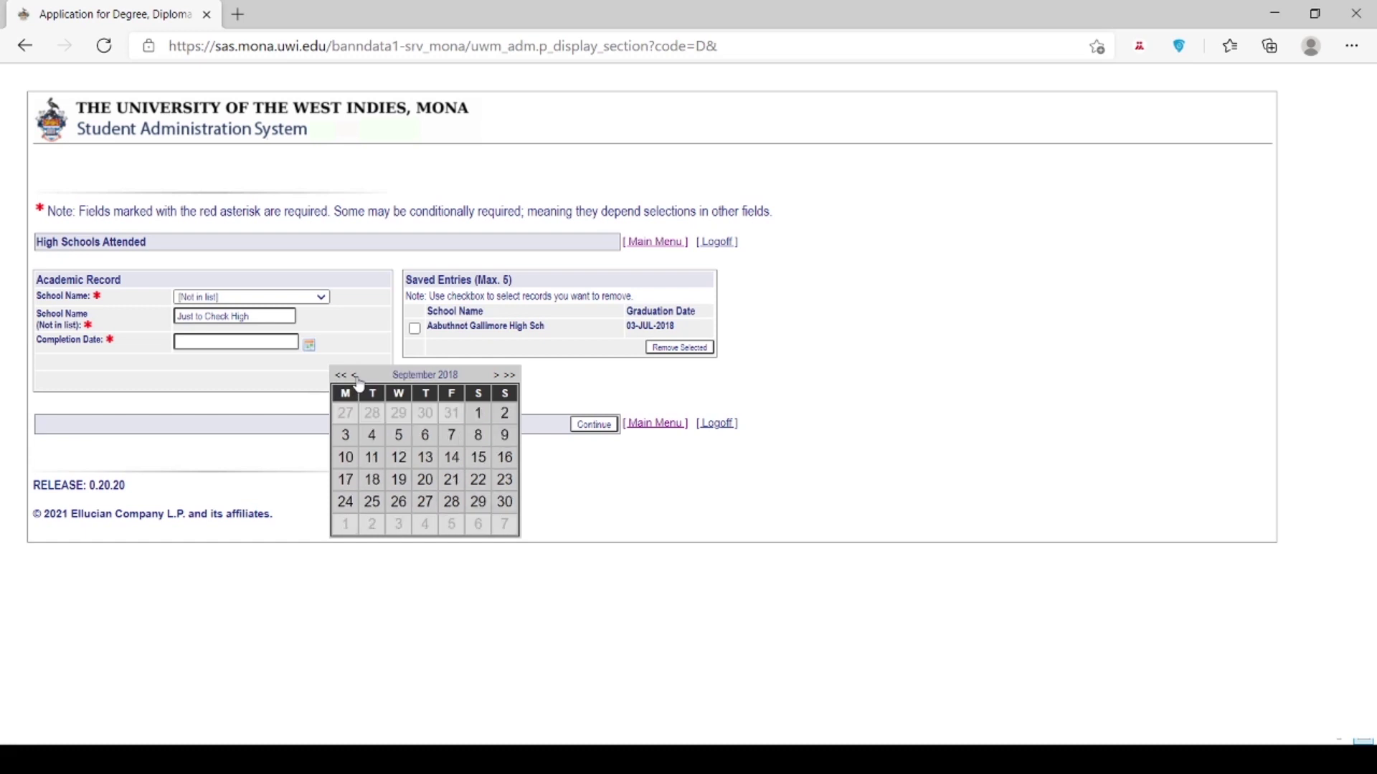
left_click(355, 376)
left_click(496, 376)
left_click(496, 375)
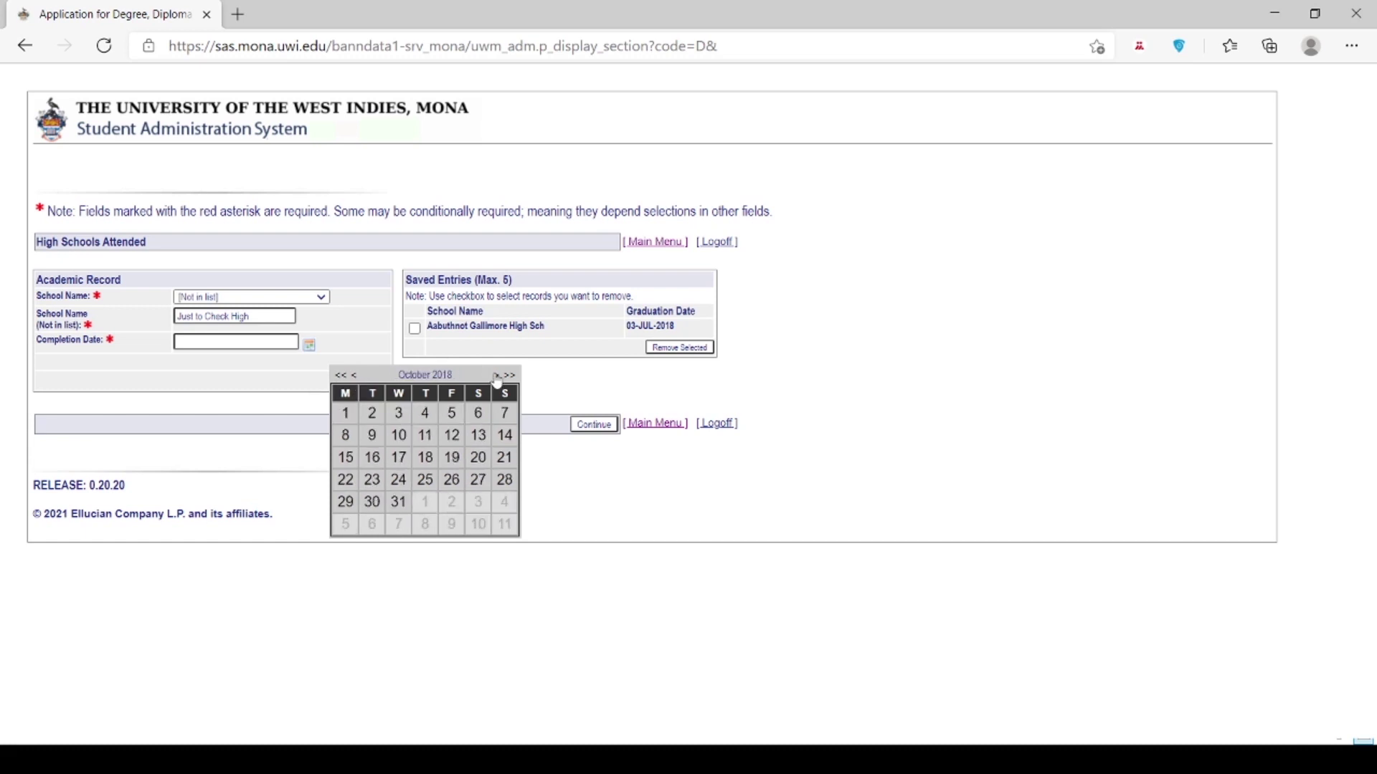
left_click(497, 376)
left_click(496, 376)
left_click(496, 376)
left_click(497, 376)
left_click(496, 375)
left_click(496, 376)
left_click(496, 376)
left_click(496, 375)
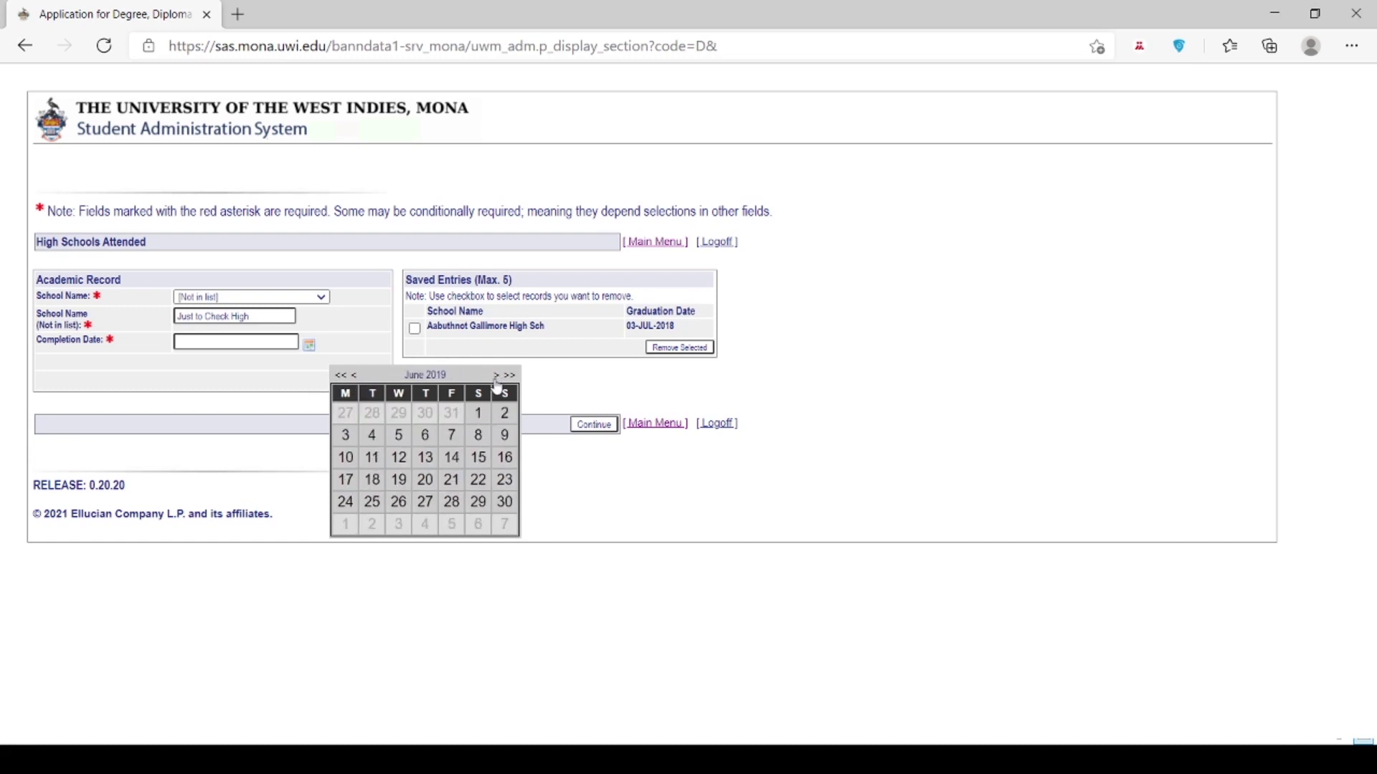
left_click(452, 503)
left_click(361, 381)
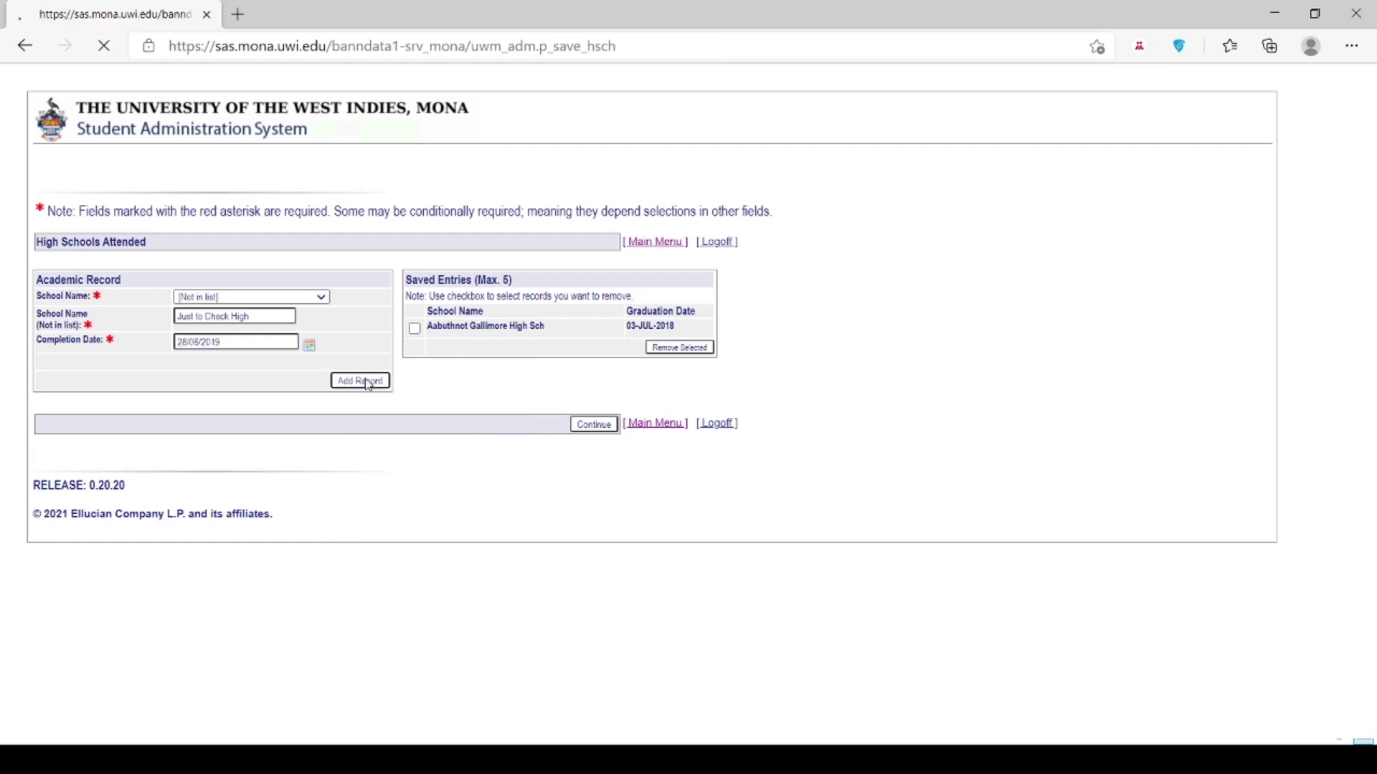
left_click(590, 431)
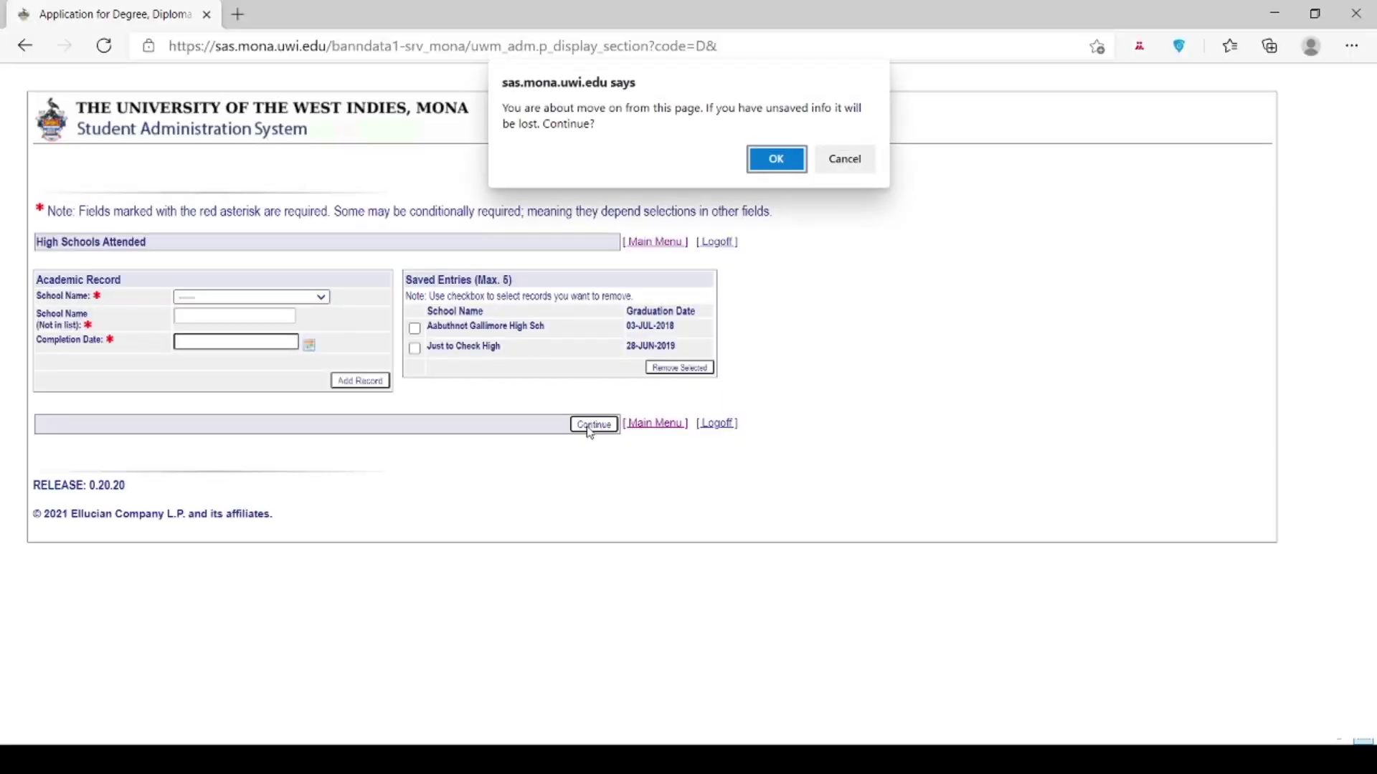
left_click(789, 162)
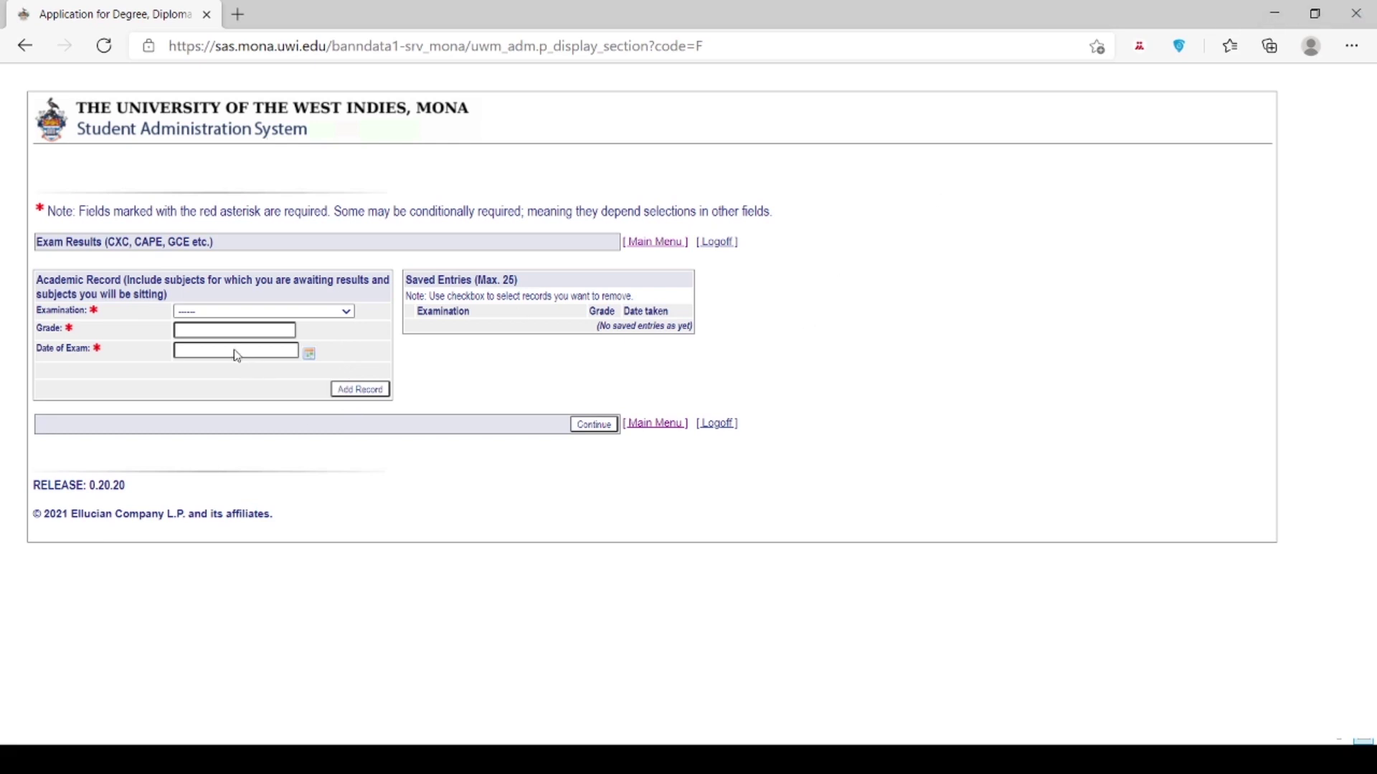
Step: Save a CSEC Social Studies Gen result dated 1 January 2019
left_click(231, 329)
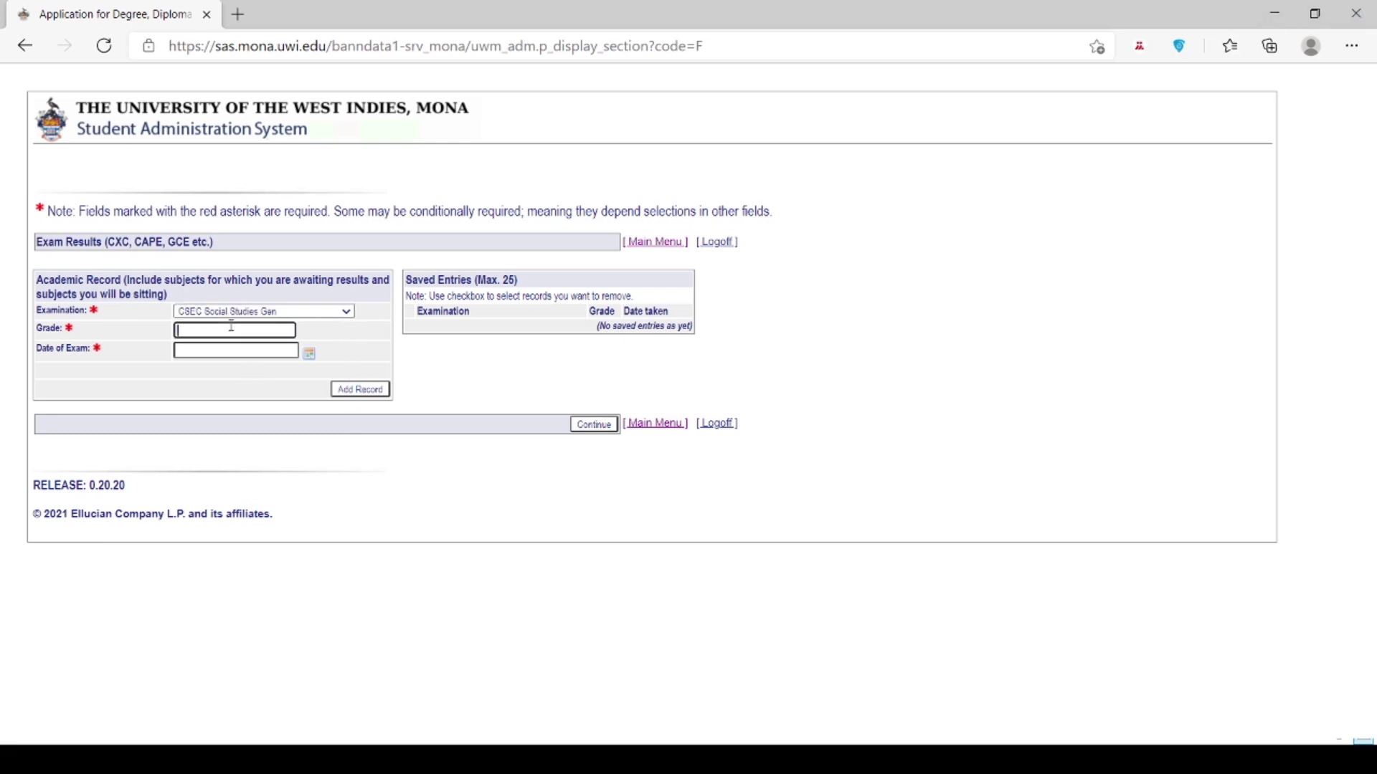
left_click(268, 349)
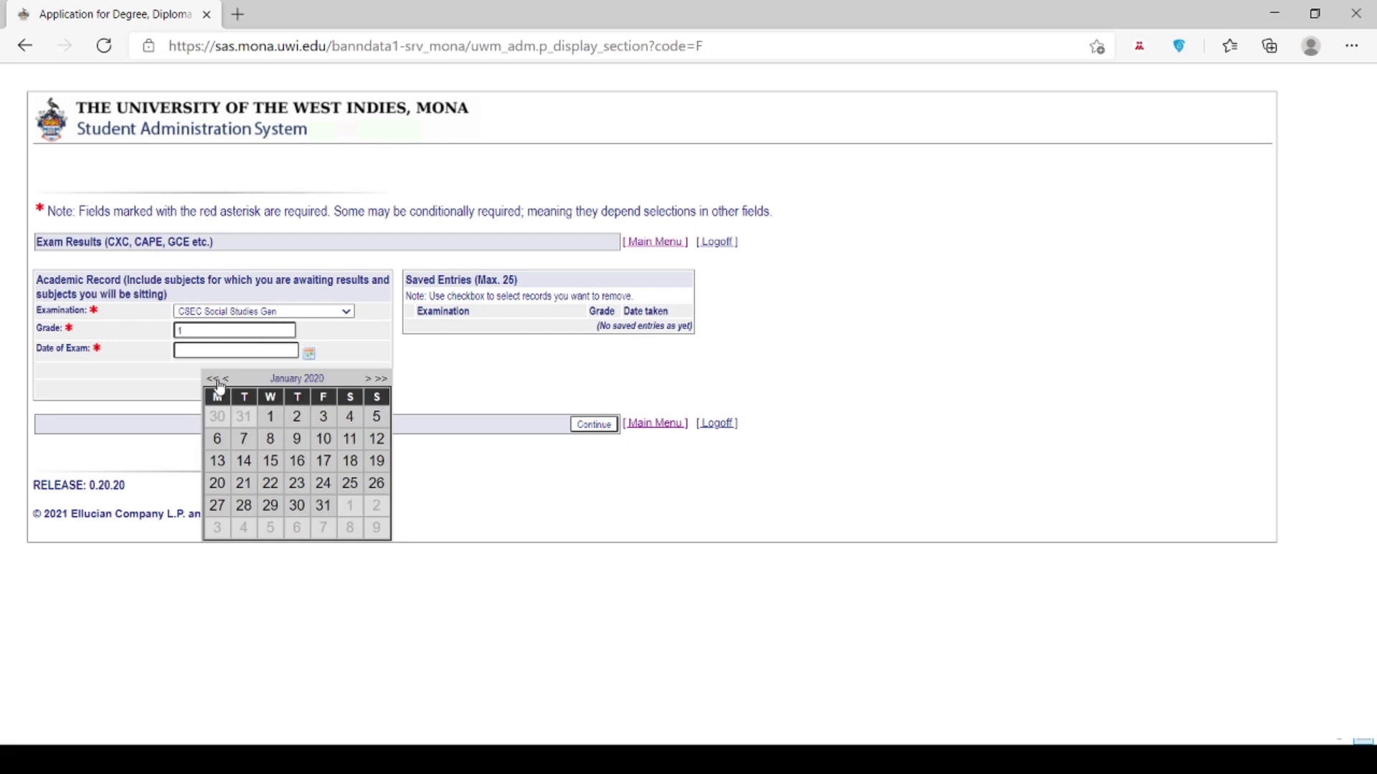
left_click(215, 380)
left_click(244, 421)
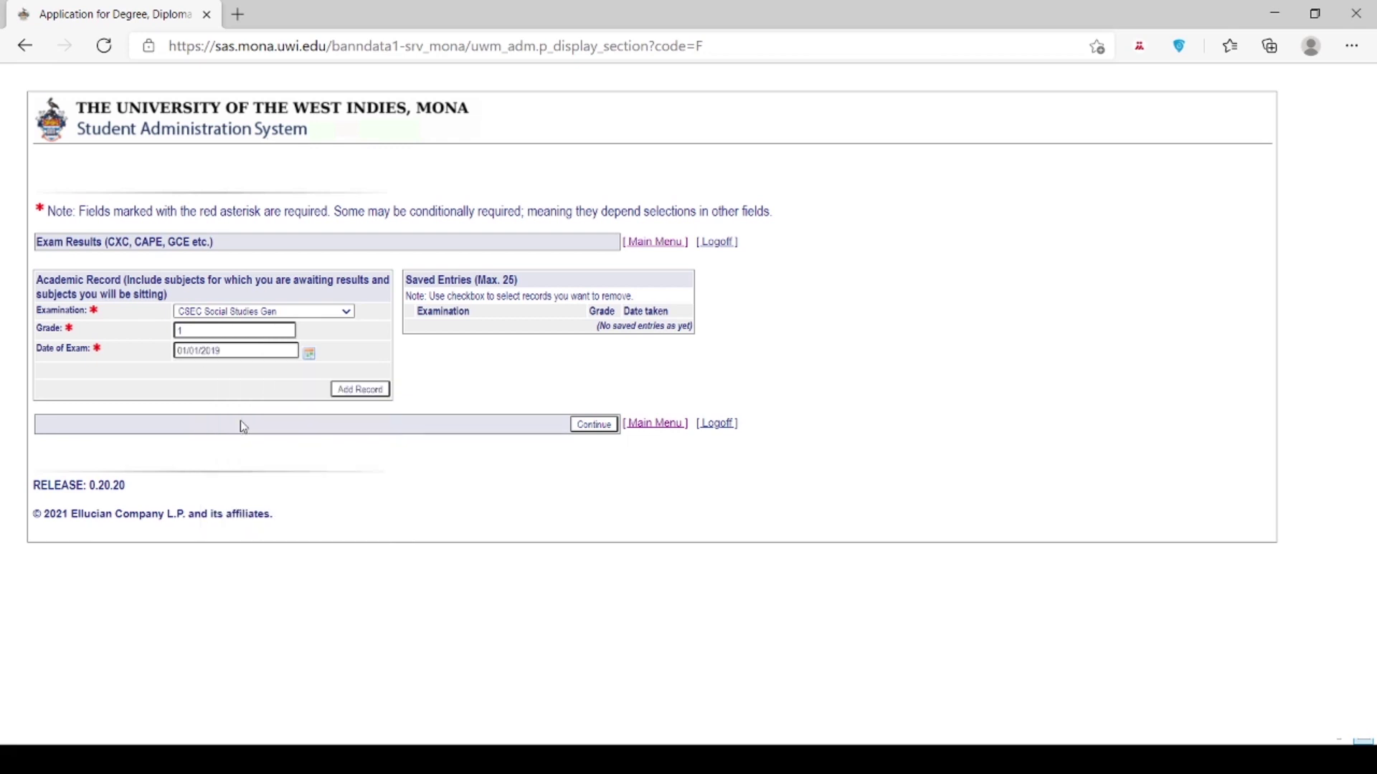
left_click(370, 389)
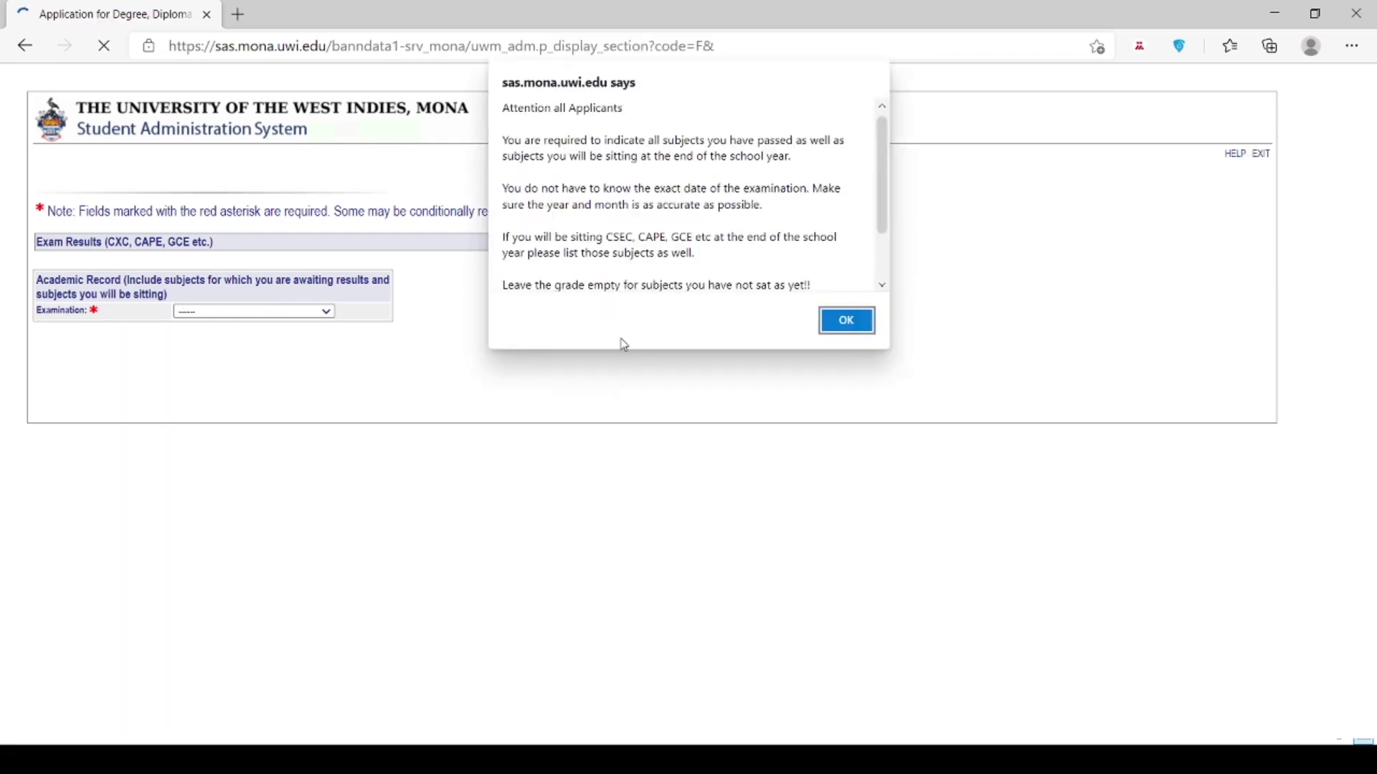
left_click(846, 320)
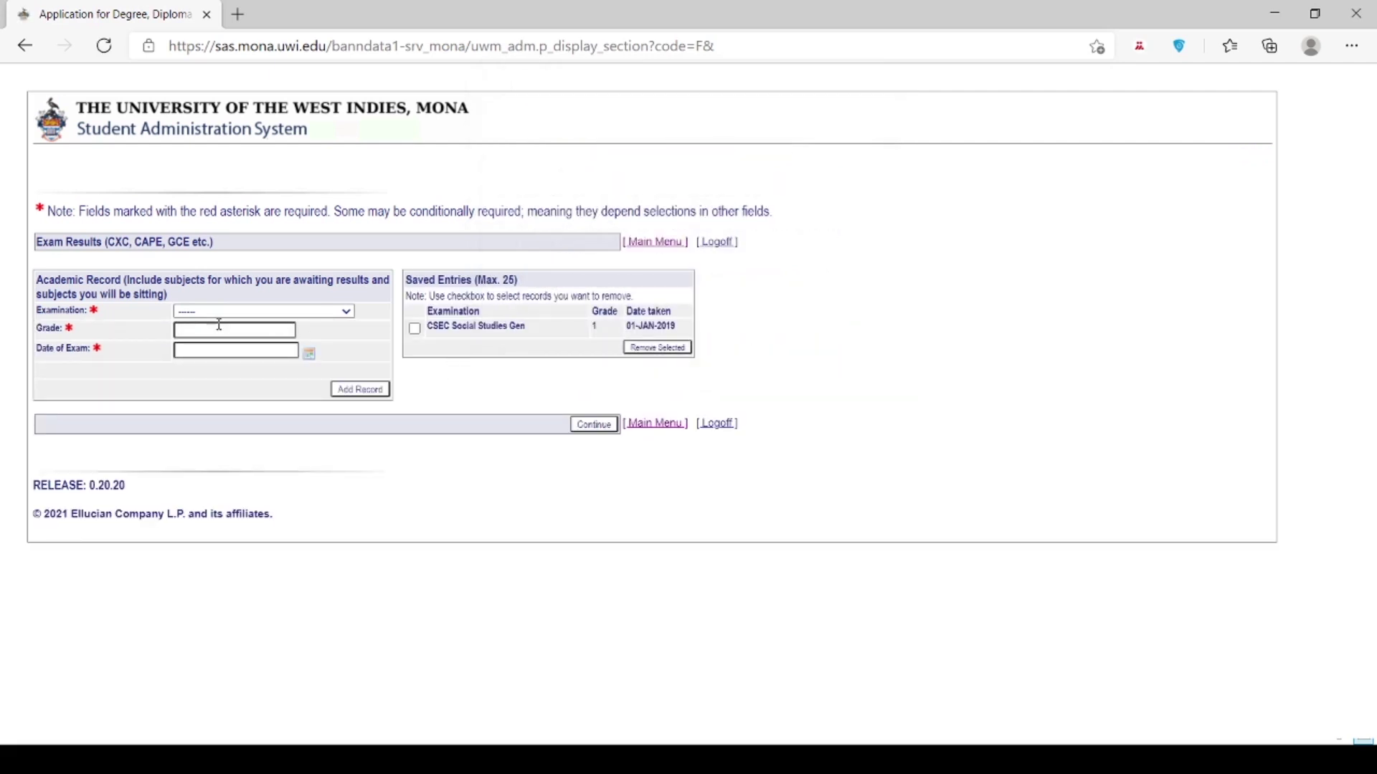
Step: Save a CSEC English A Gen result with grade 1, dated 29 June 2018
left_click(237, 515)
left_click(263, 335)
type("1")
left_click(309, 354)
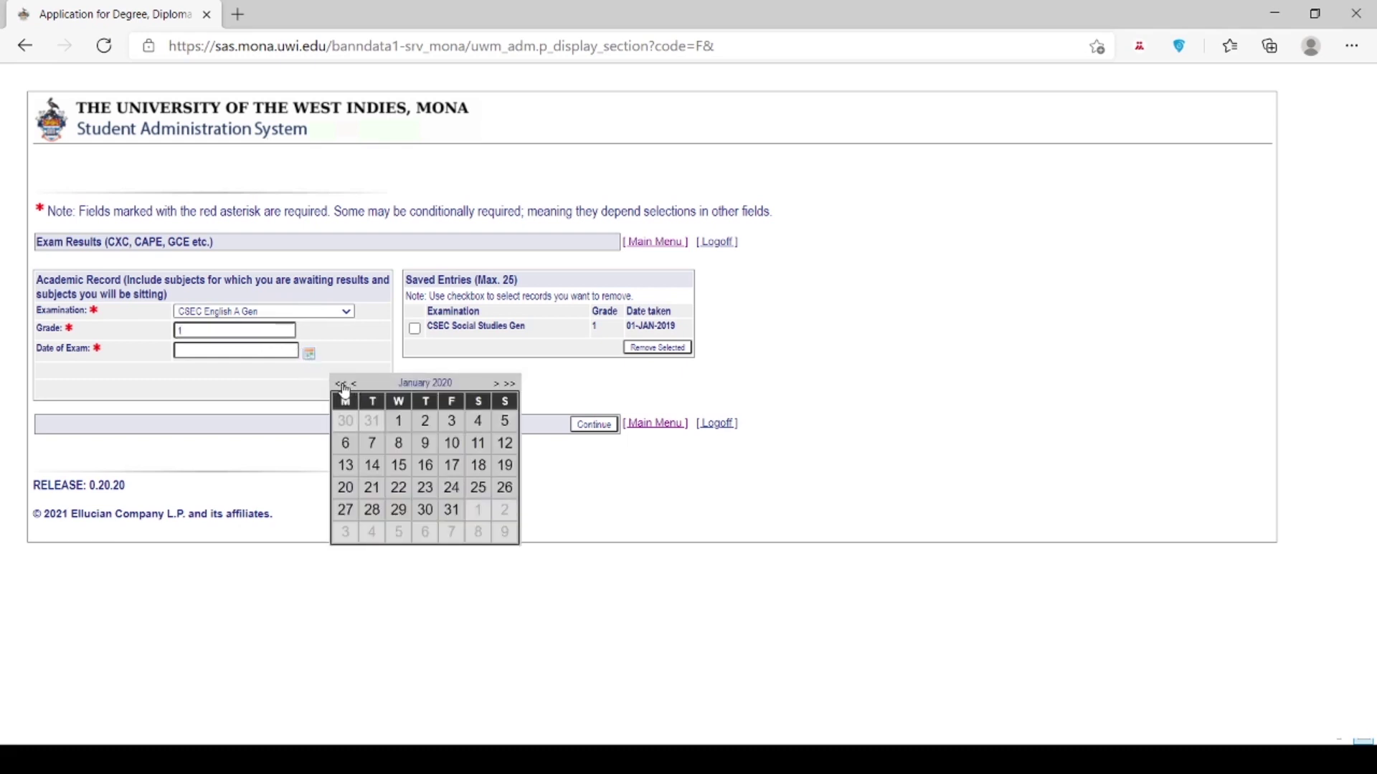
left_click(343, 385)
left_click(343, 385)
left_click(496, 387)
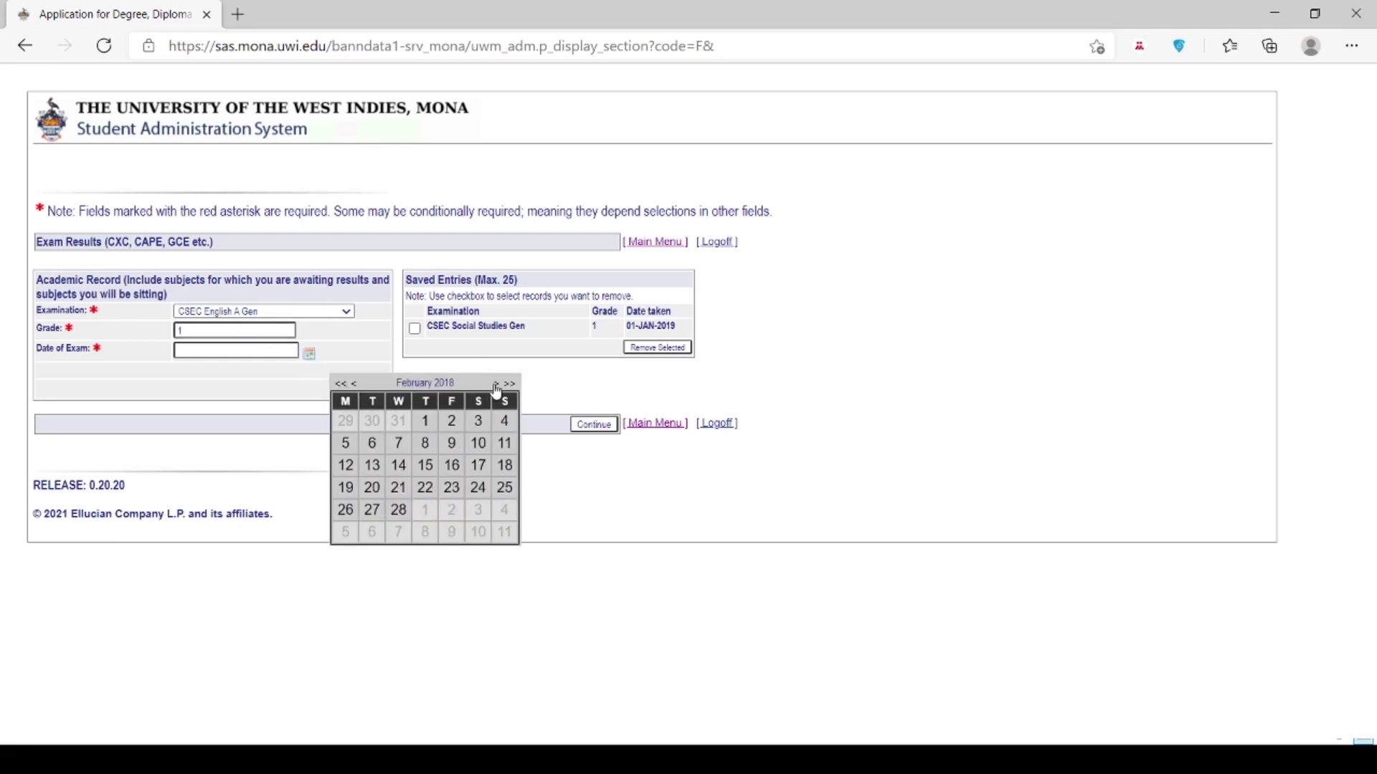
left_click(496, 388)
left_click(496, 387)
left_click(496, 388)
left_click(497, 388)
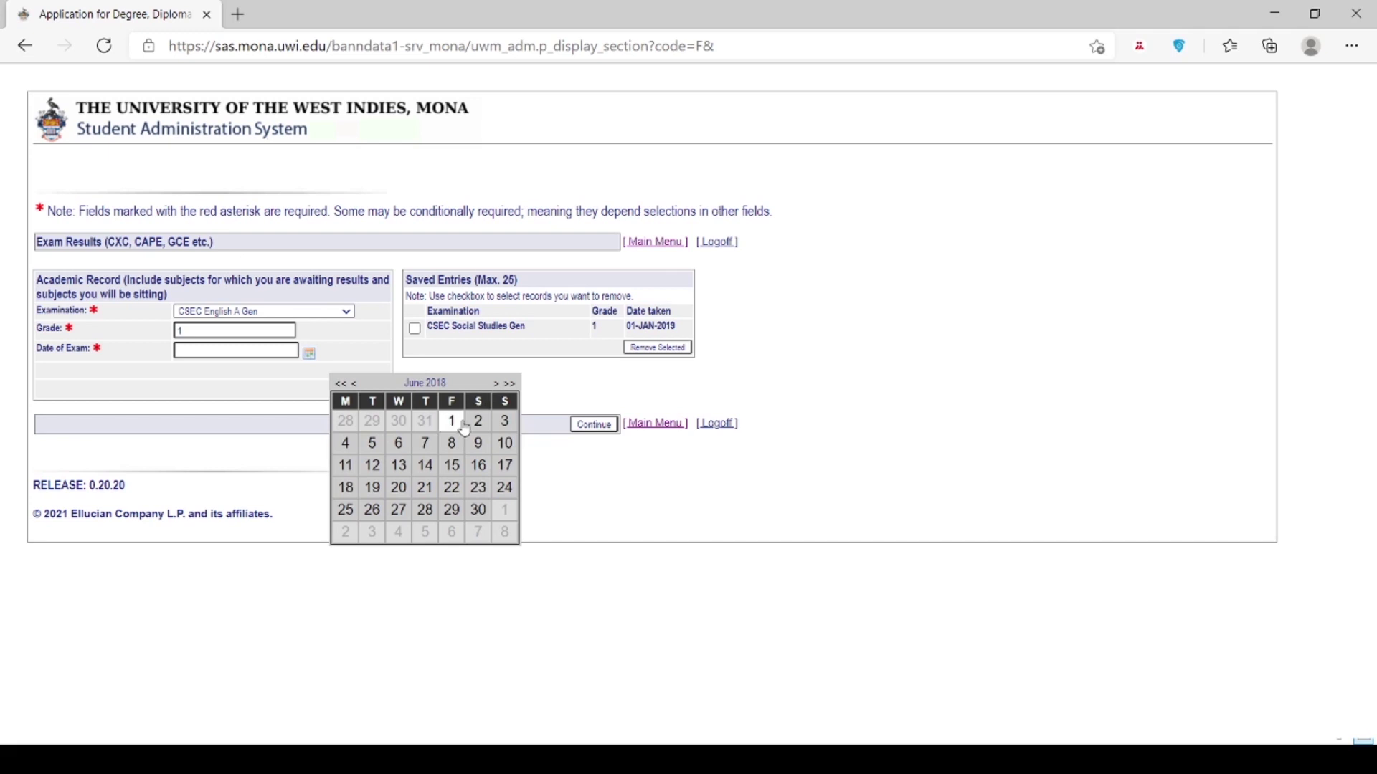
left_click(451, 511)
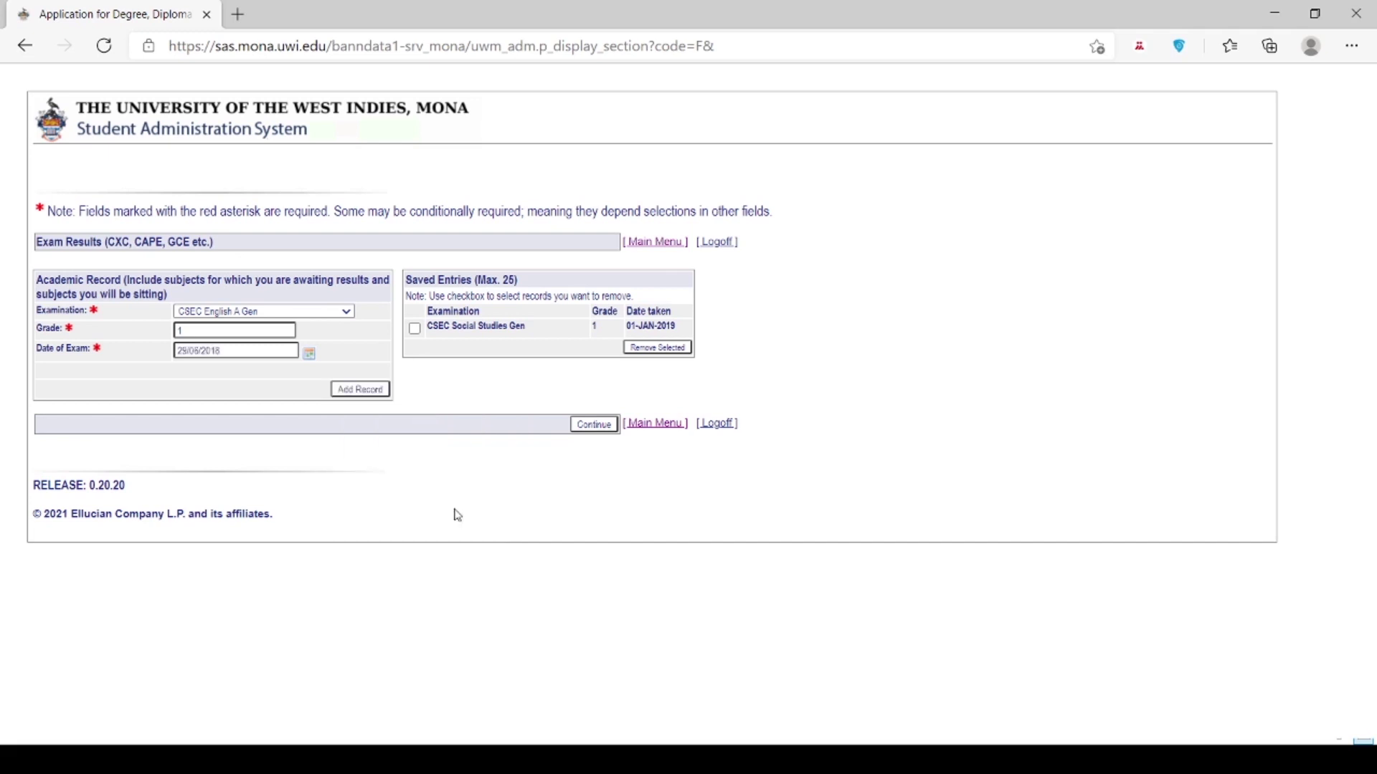
left_click(368, 394)
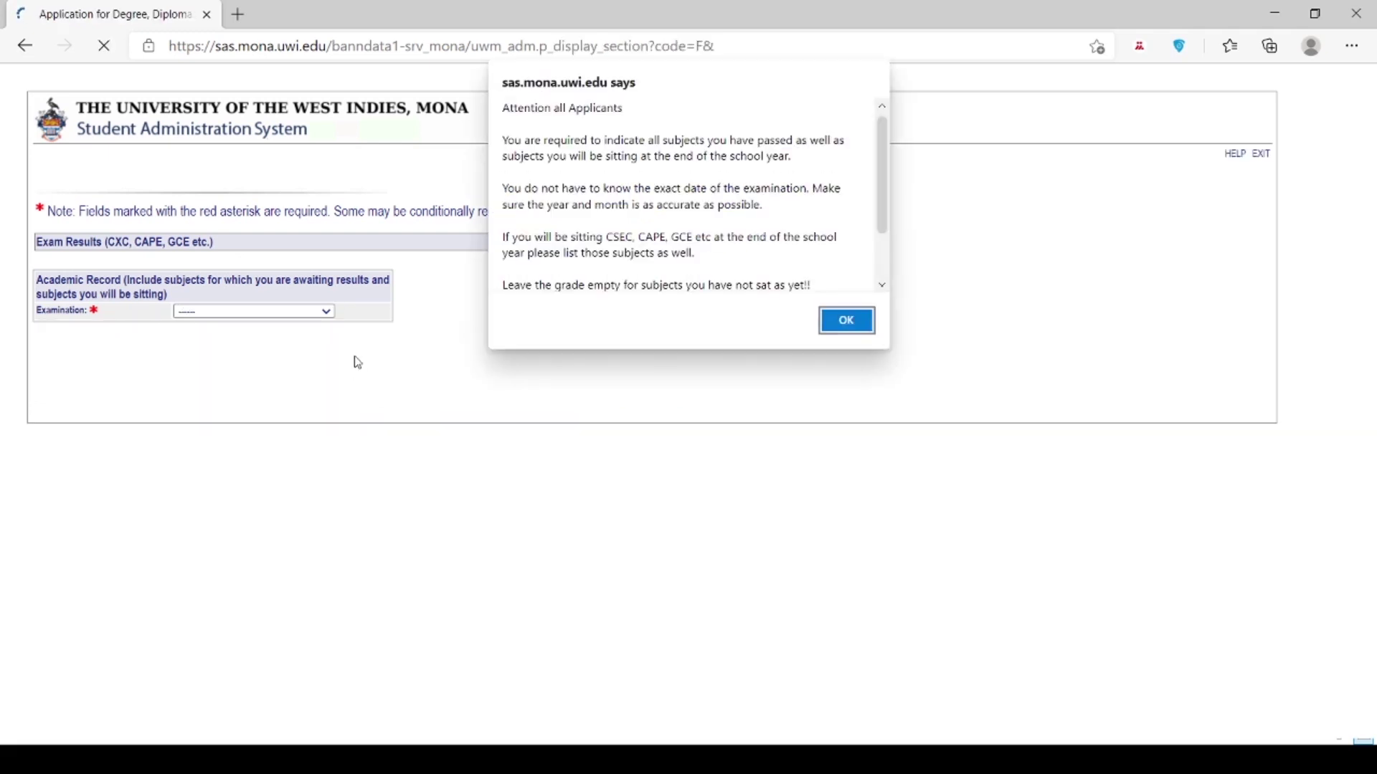
left_click(864, 319)
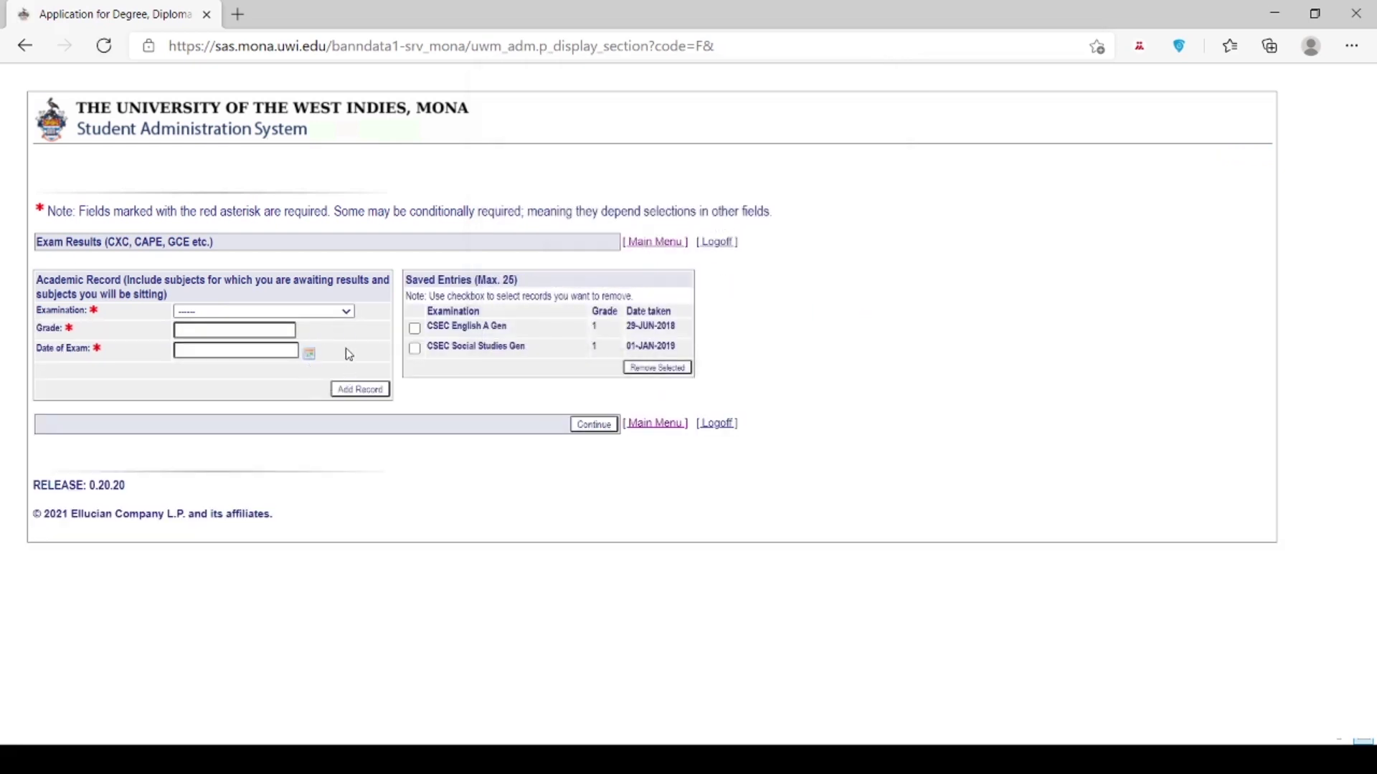
Step: Enter GCEO Home Management dated 21 January 2017, then return to the checklist
left_click(290, 383)
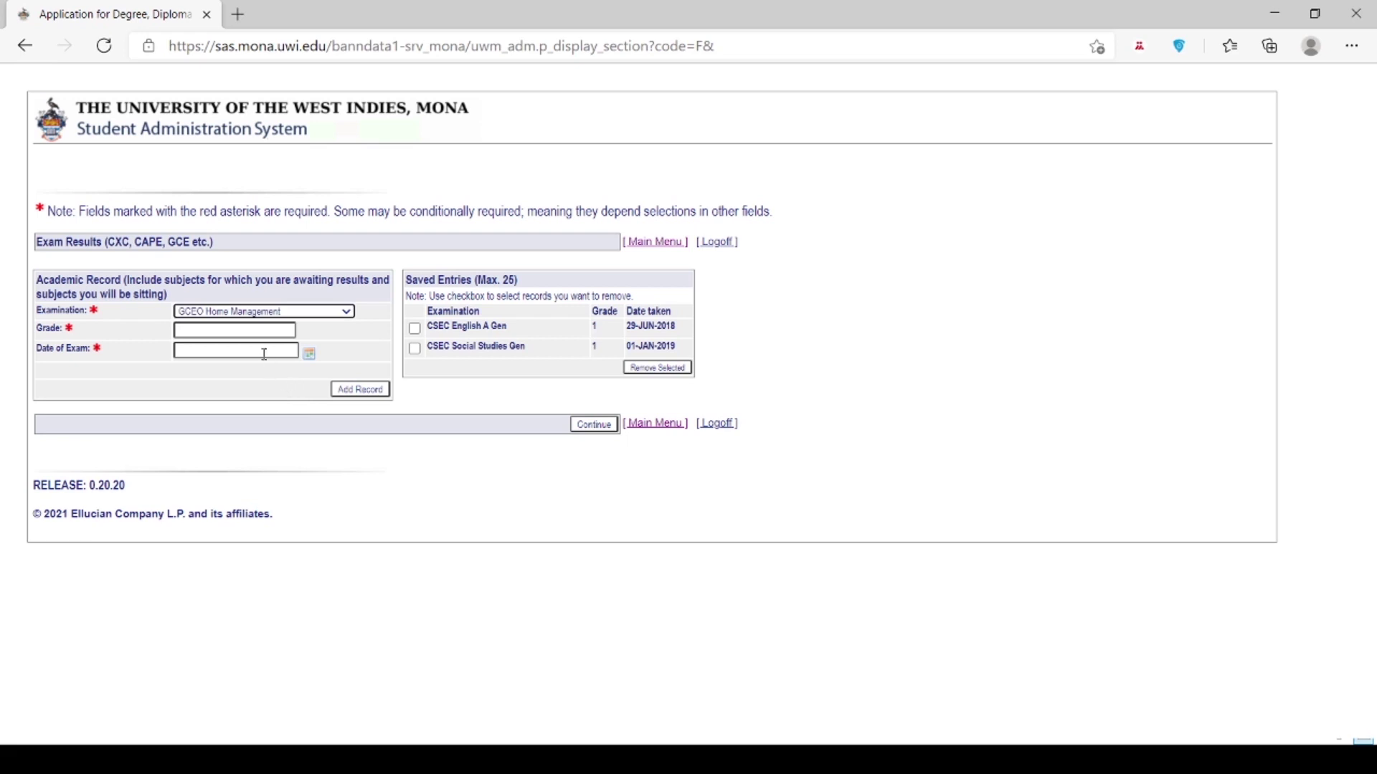
left_click(263, 331)
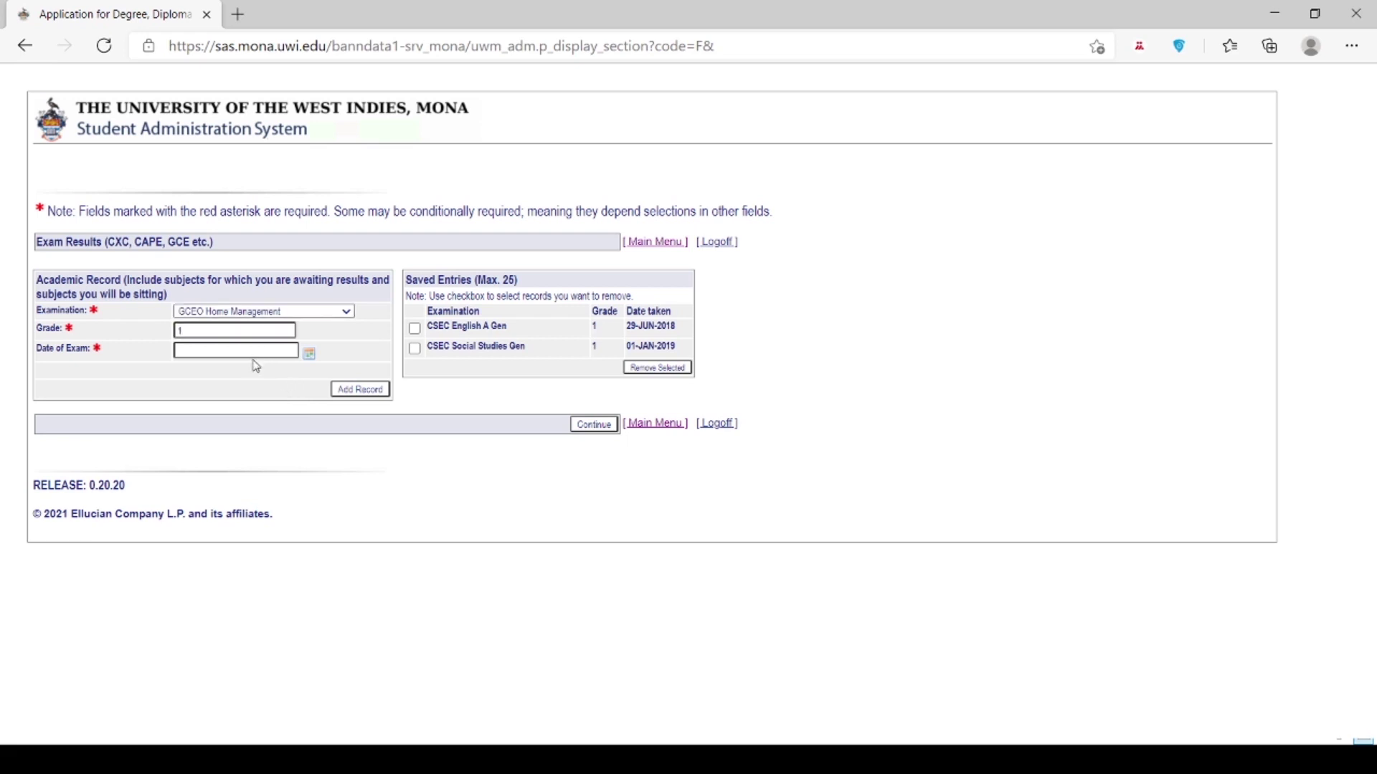
left_click(252, 350)
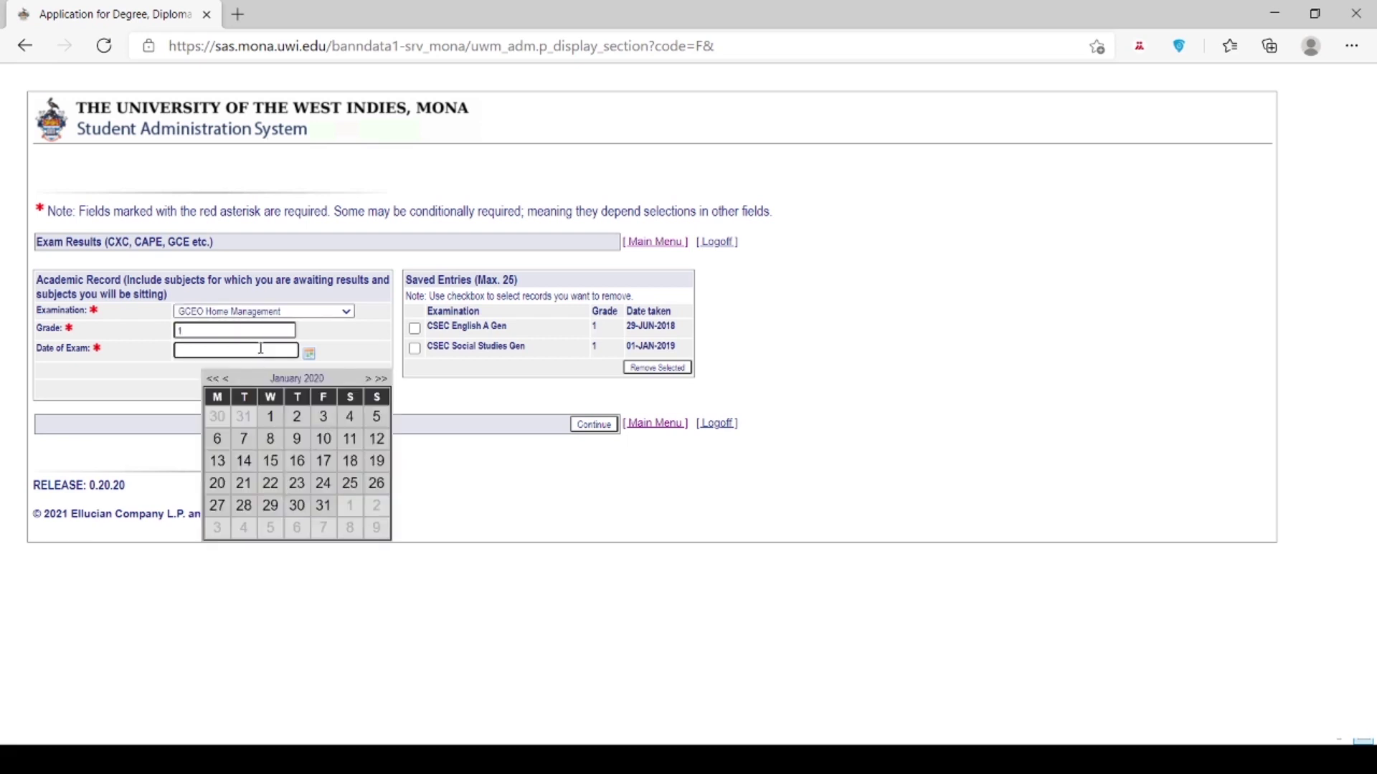
left_click(213, 380)
left_click(213, 380)
left_click(213, 380)
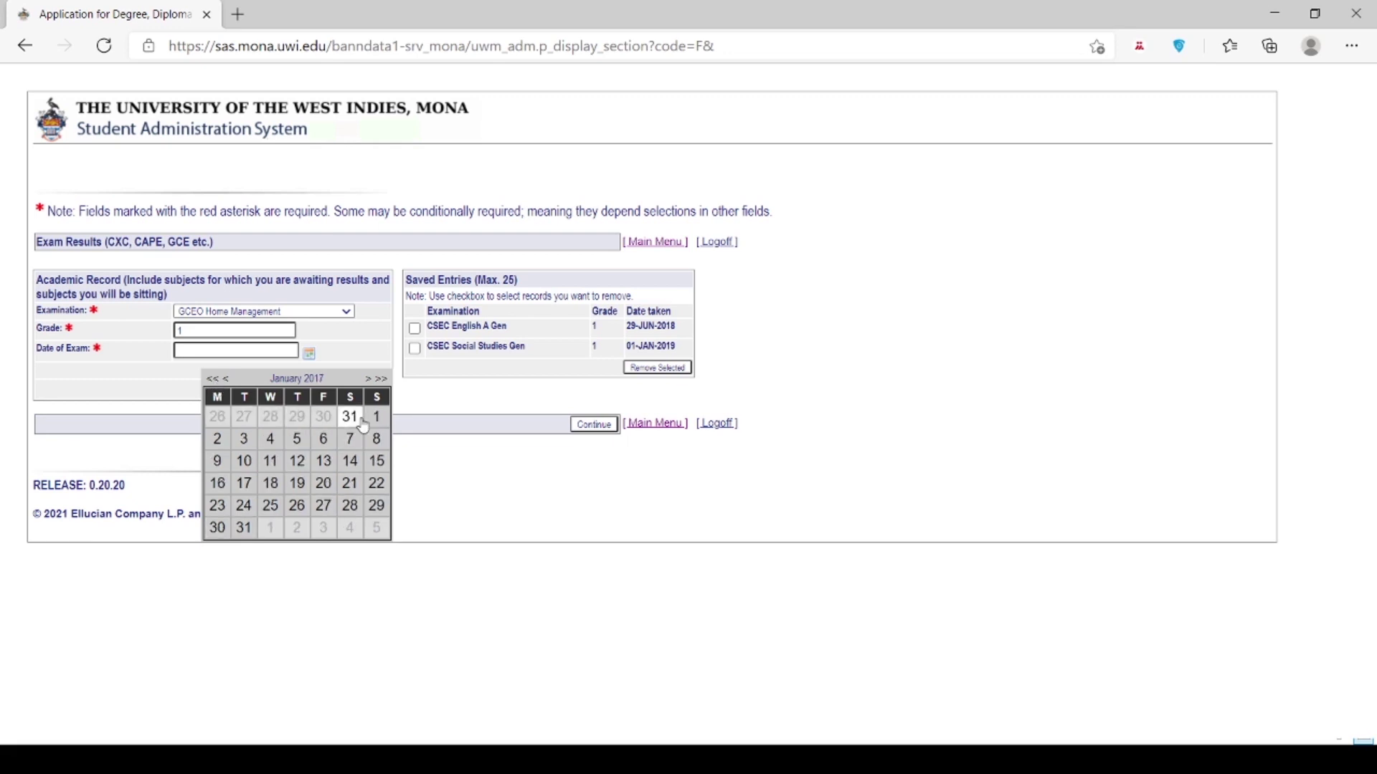
left_click(352, 485)
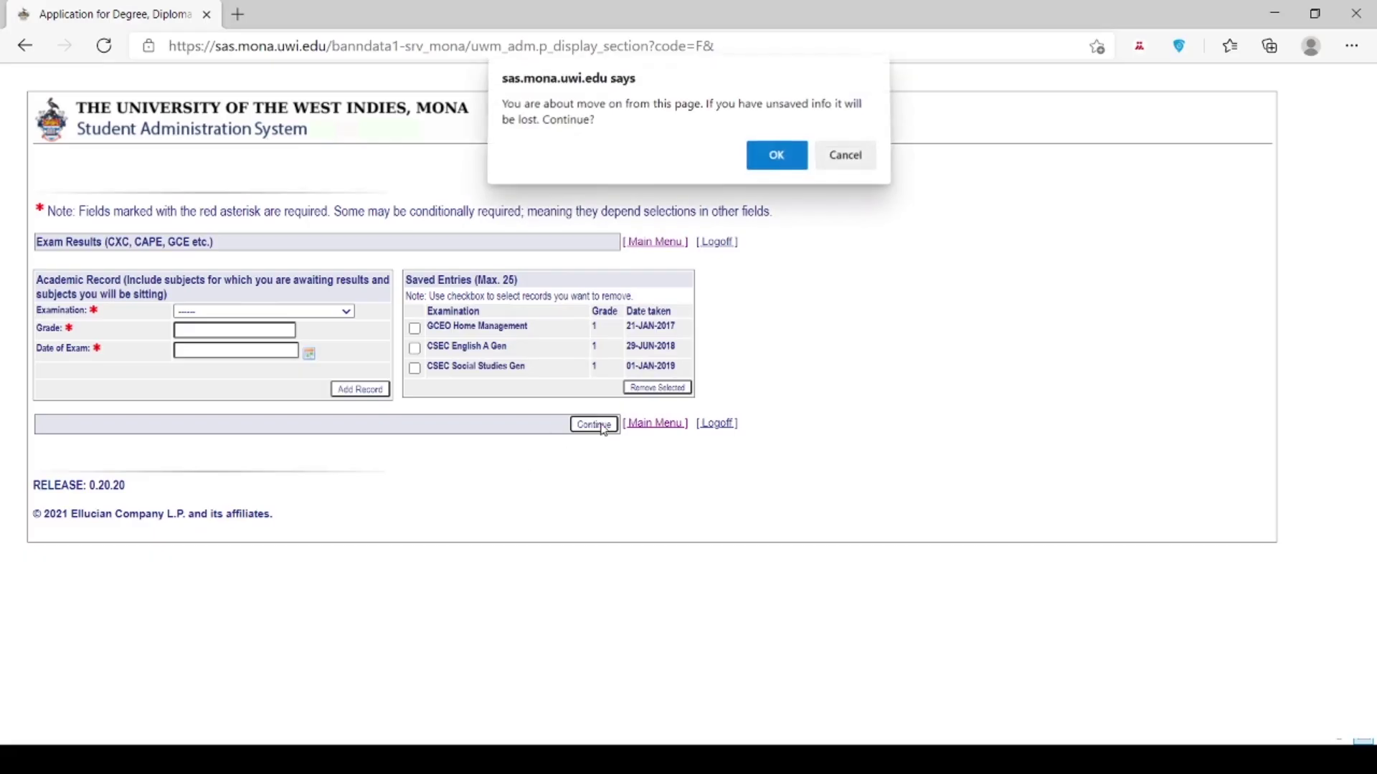
left_click(771, 158)
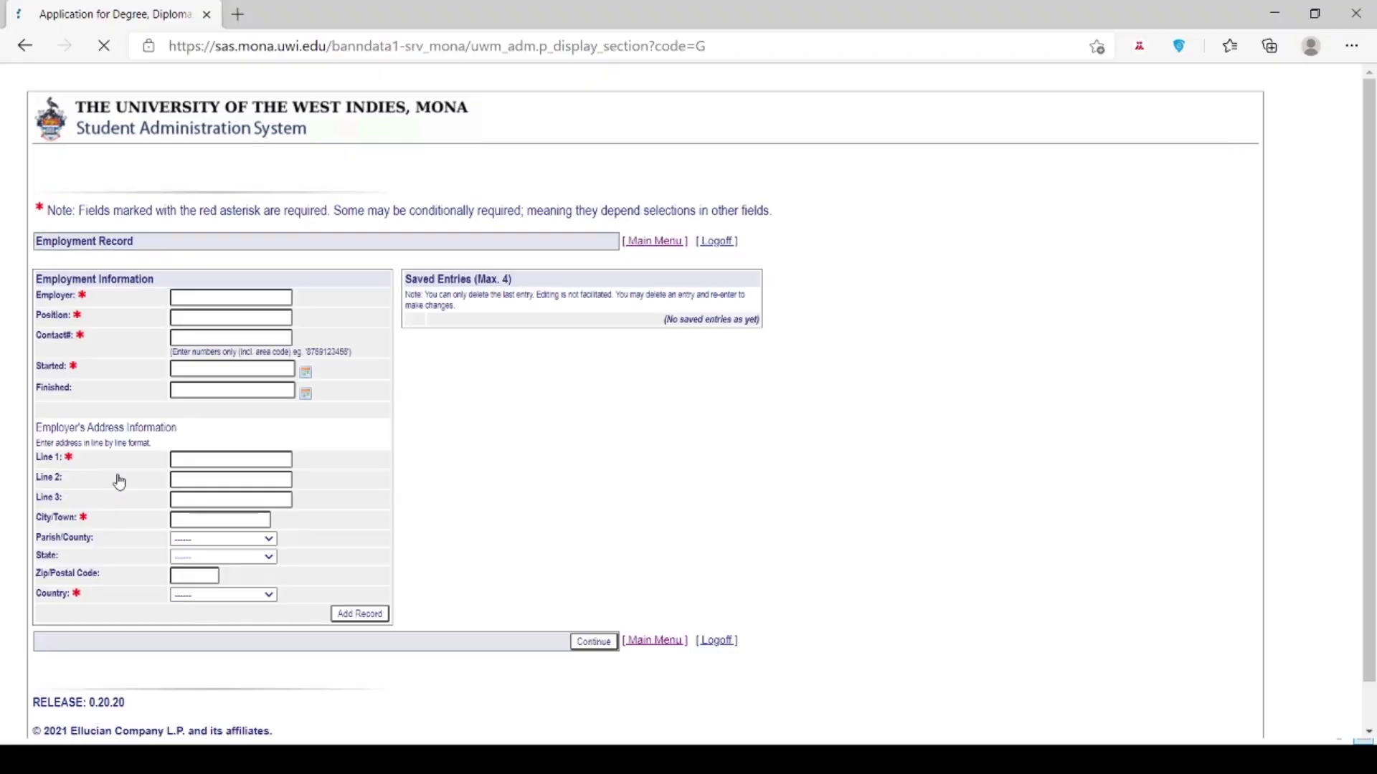
Step: Skip Employment Record with no entries, then go to Financial Resources from the checklist
left_click(593, 643)
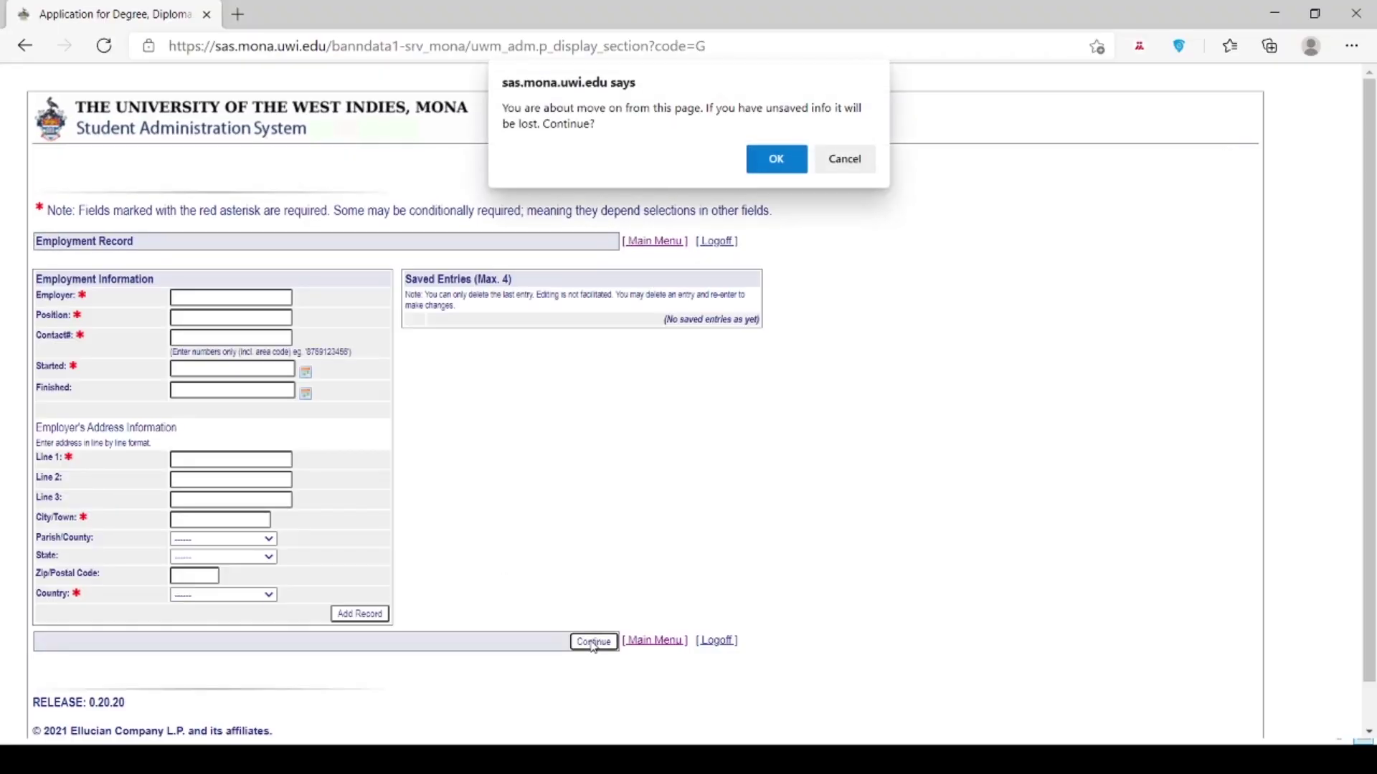
left_click(760, 166)
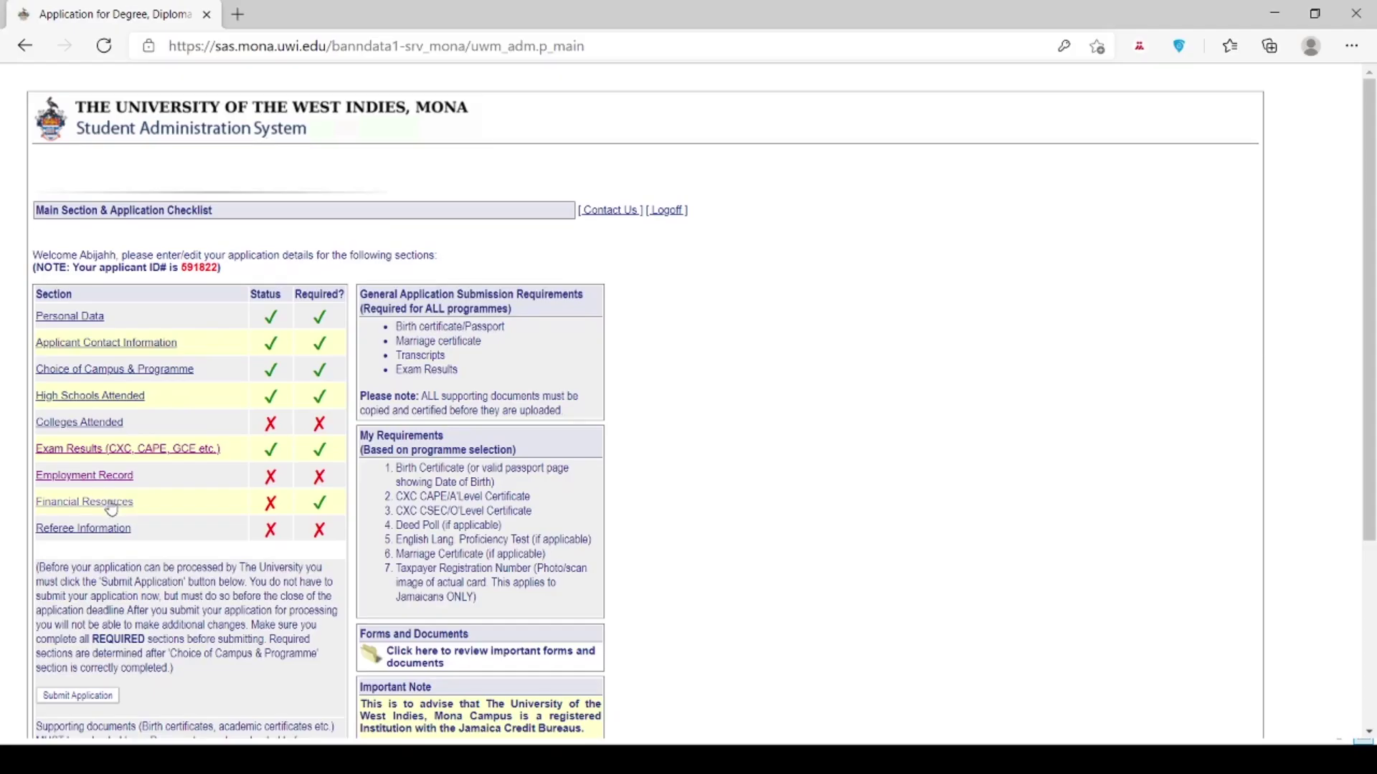
left_click(108, 503)
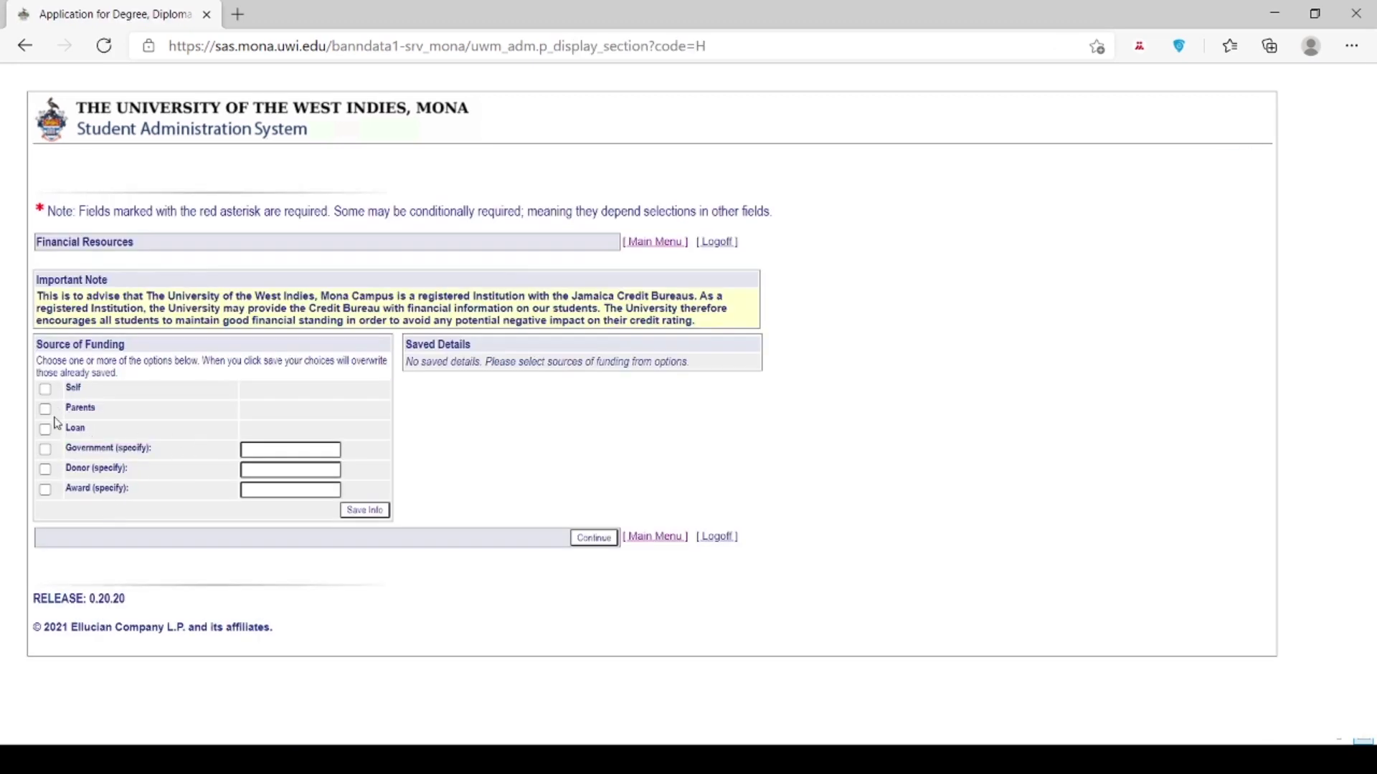
Step: Save Parents as the funding source and continue past Referee Information
left_click(46, 409)
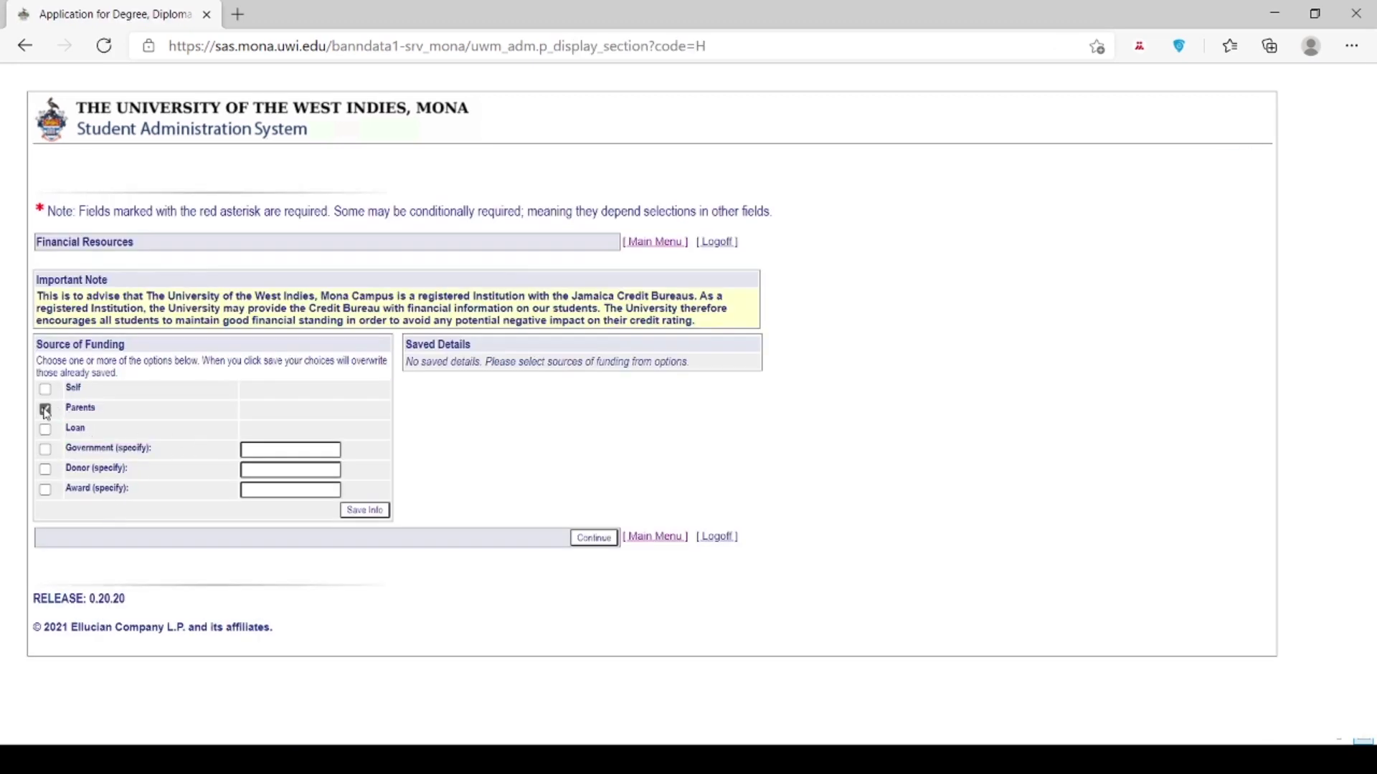
left_click(365, 512)
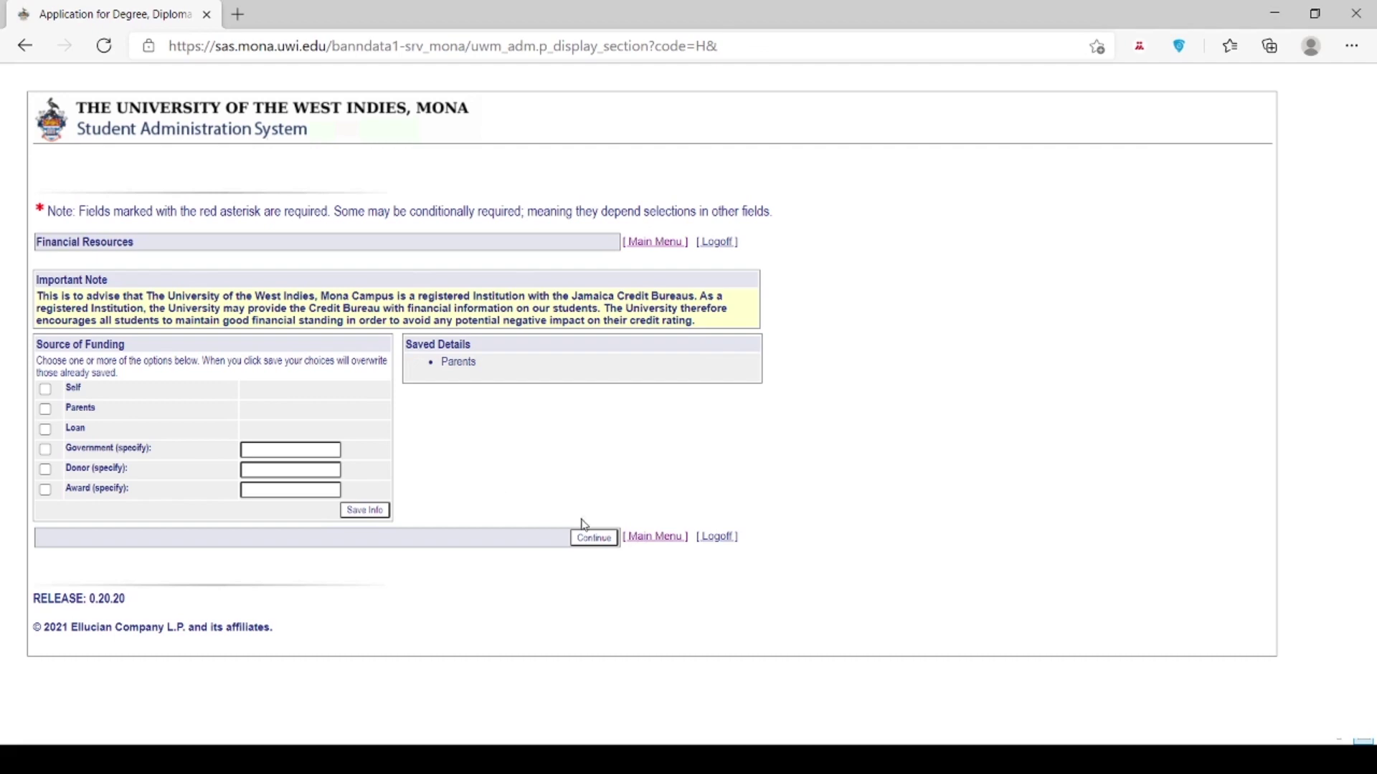
left_click(598, 543)
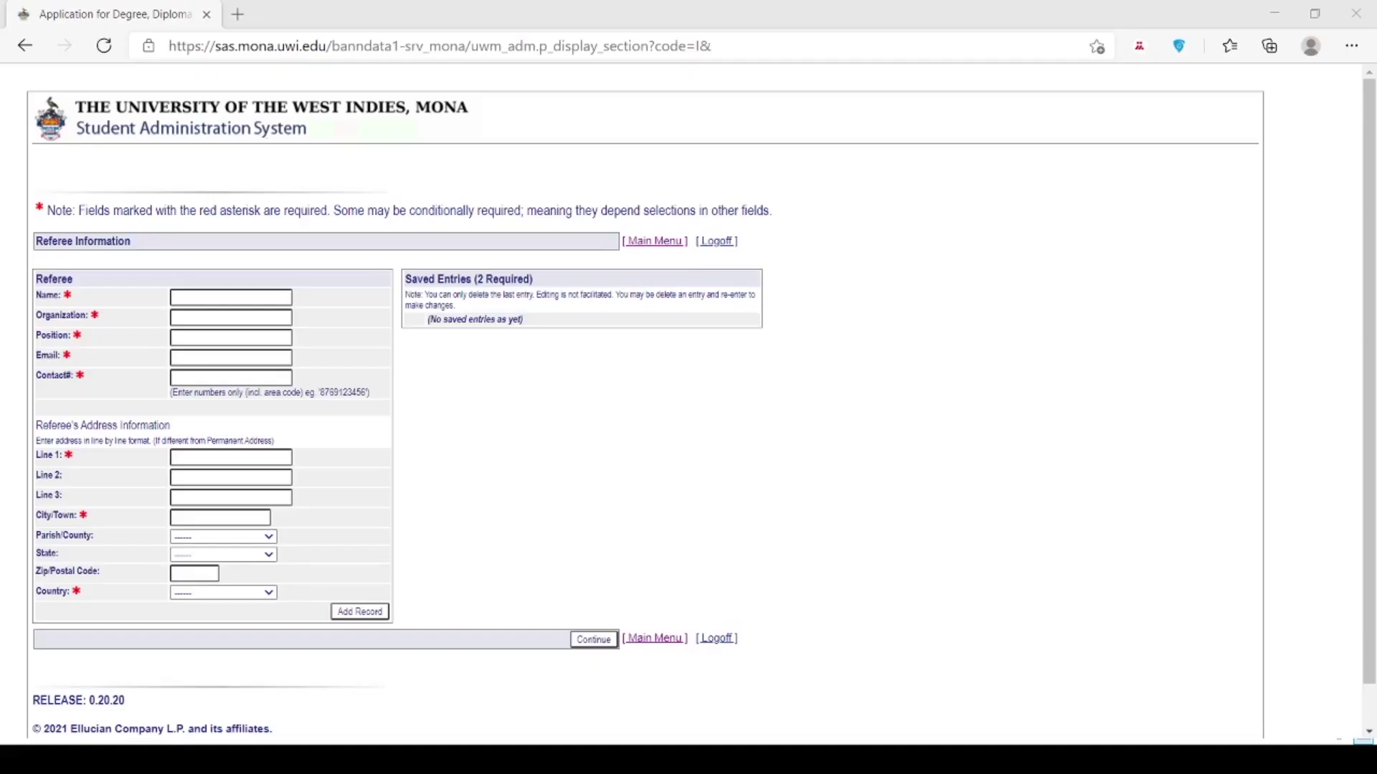
left_click(595, 640)
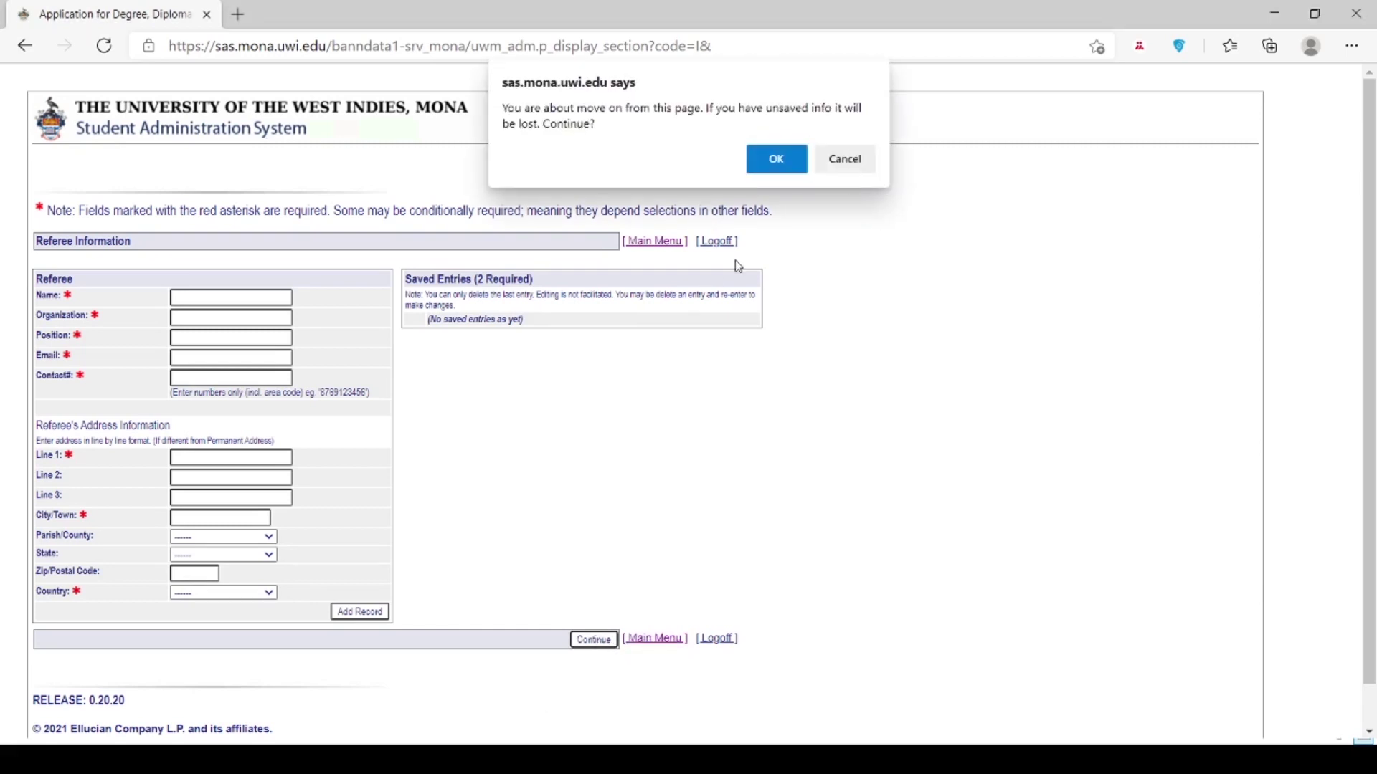
Step: Accept the 'about to move on' prompt, leaving Referee Information with no referees
left_click(775, 159)
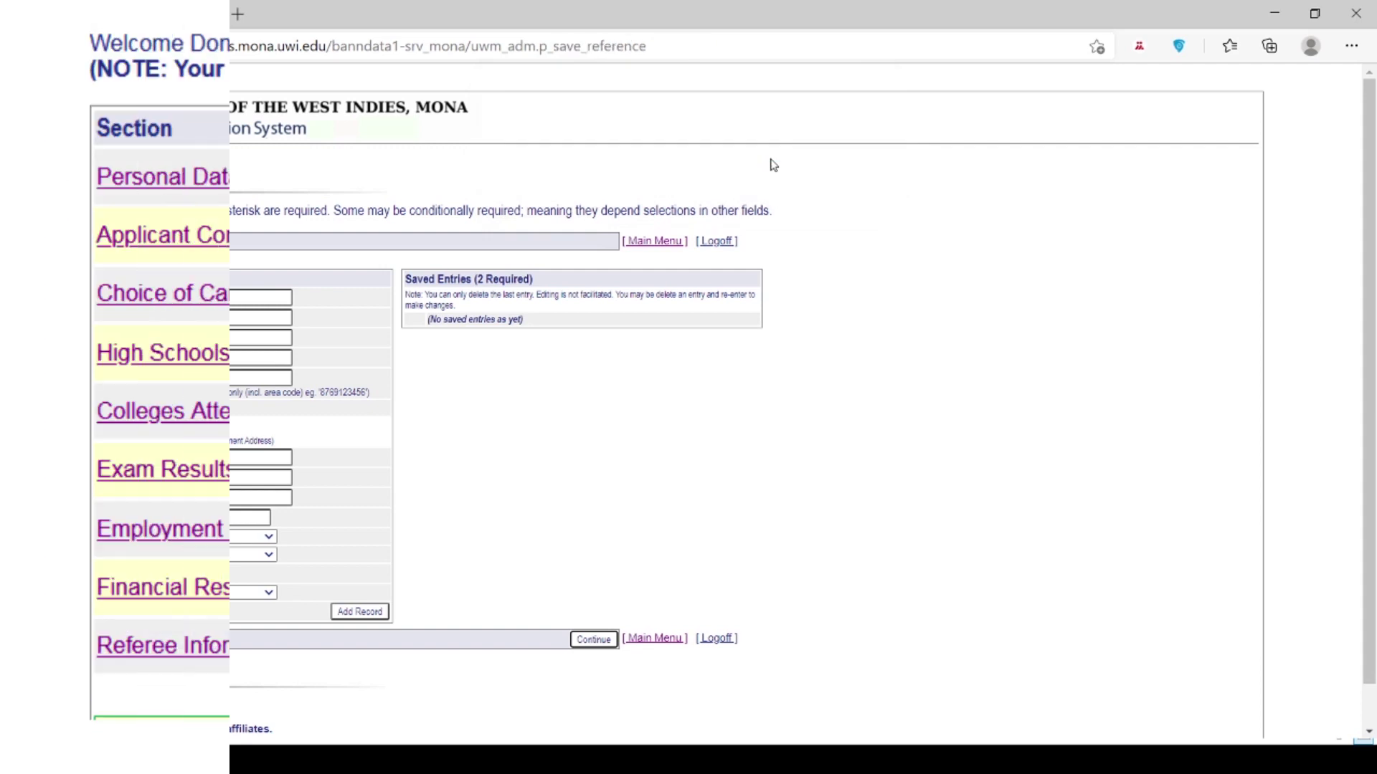